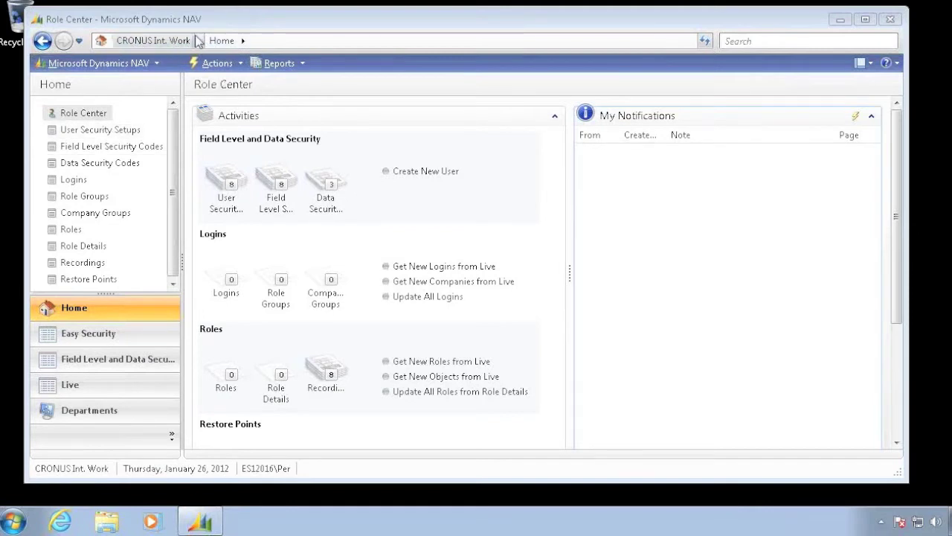
# Step: Look over the user security setups, and open the list of field level security codes
pyautogui.click(84, 138)
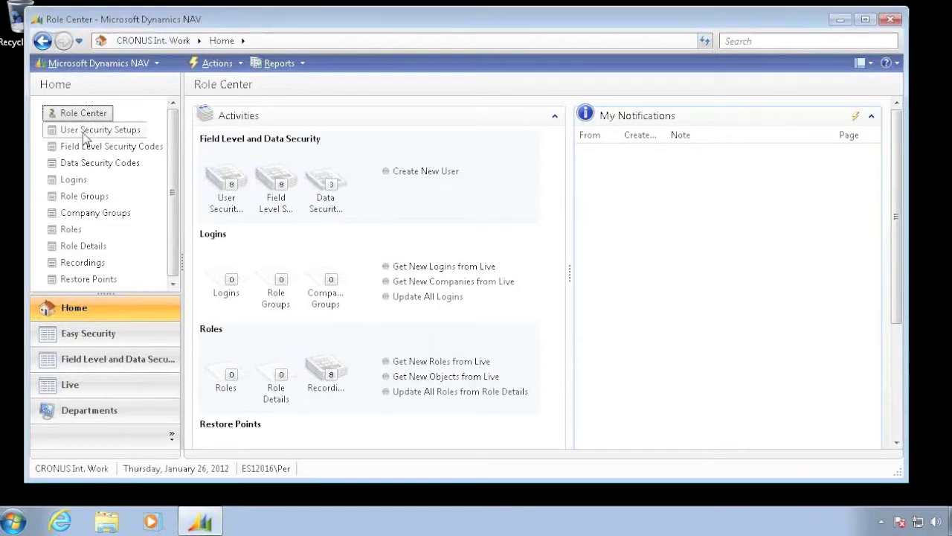
pyautogui.click(86, 131)
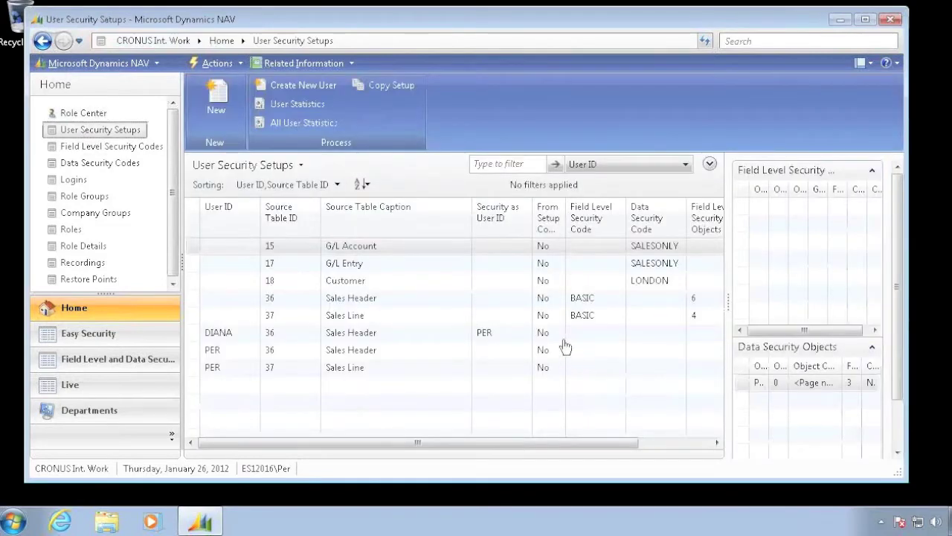
pyautogui.click(104, 146)
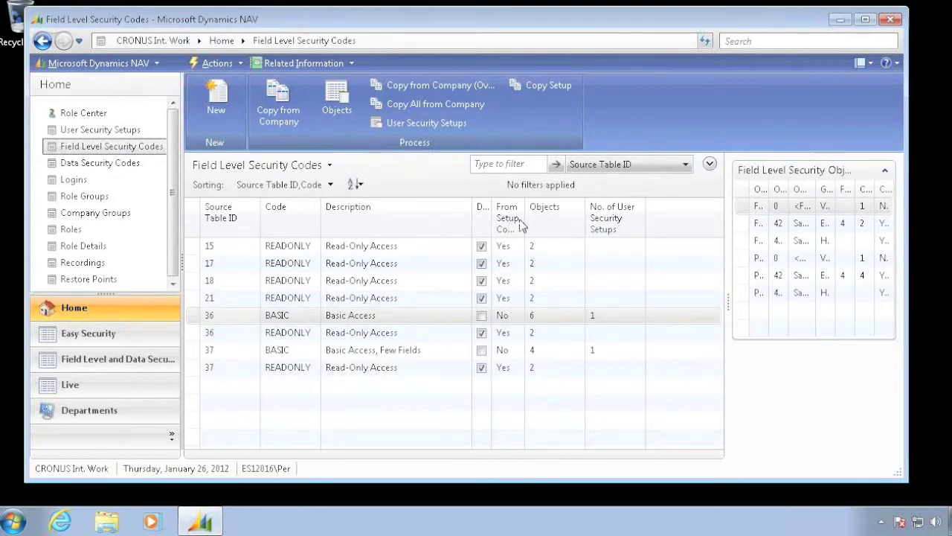
# Step: View the copy setups of the BASIC code for source table 36 and the READONLY code for source table 21
pyautogui.click(543, 86)
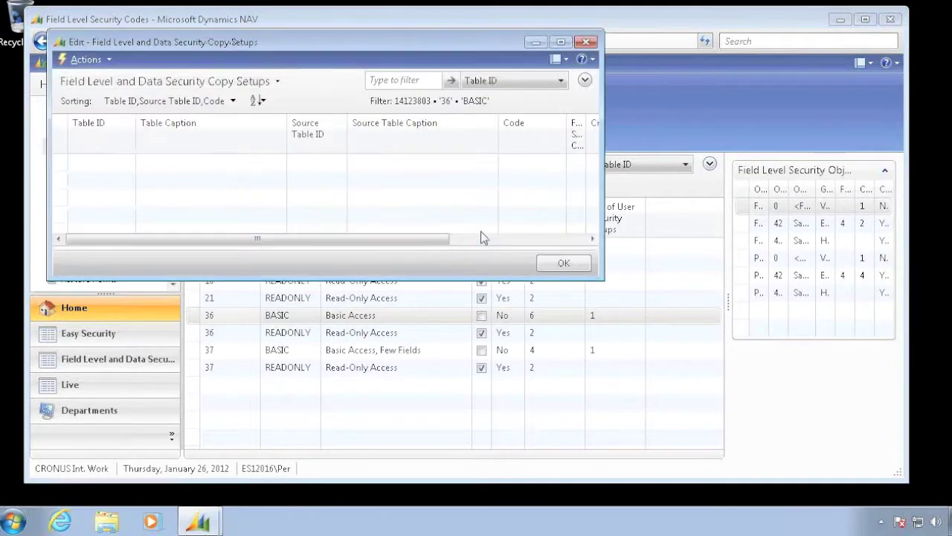
pyautogui.press('Escape')
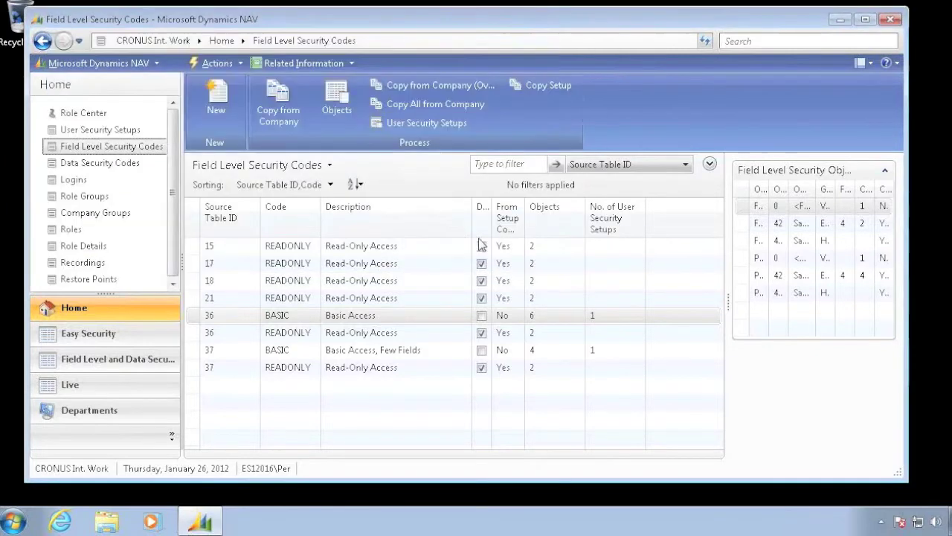
pyautogui.click(508, 304)
pyautogui.click(537, 85)
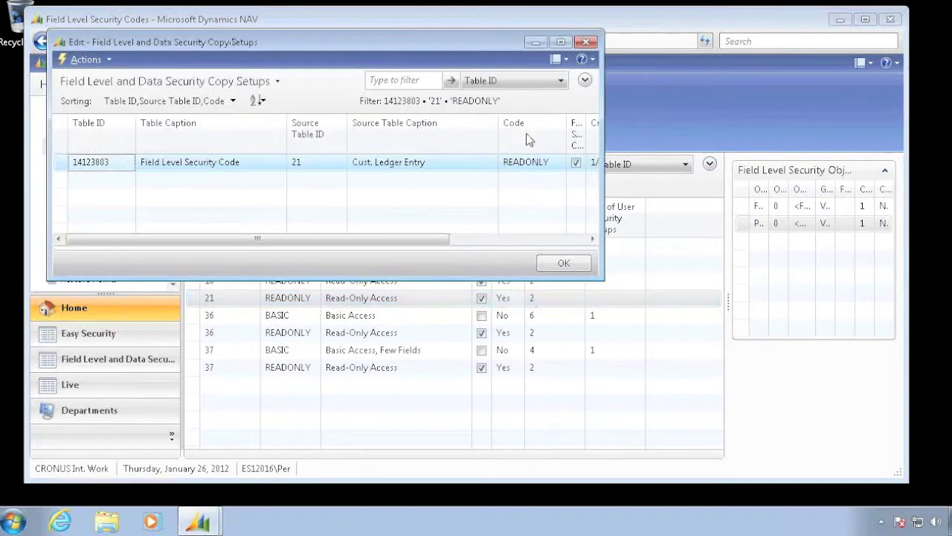
pyautogui.moveTo(248, 240); pyautogui.dragTo(399, 241)
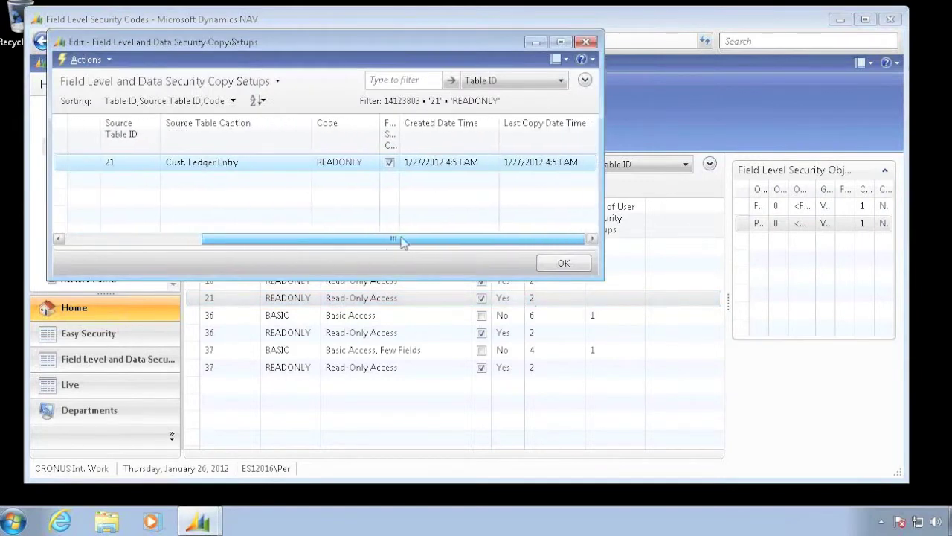
pyautogui.click(390, 163)
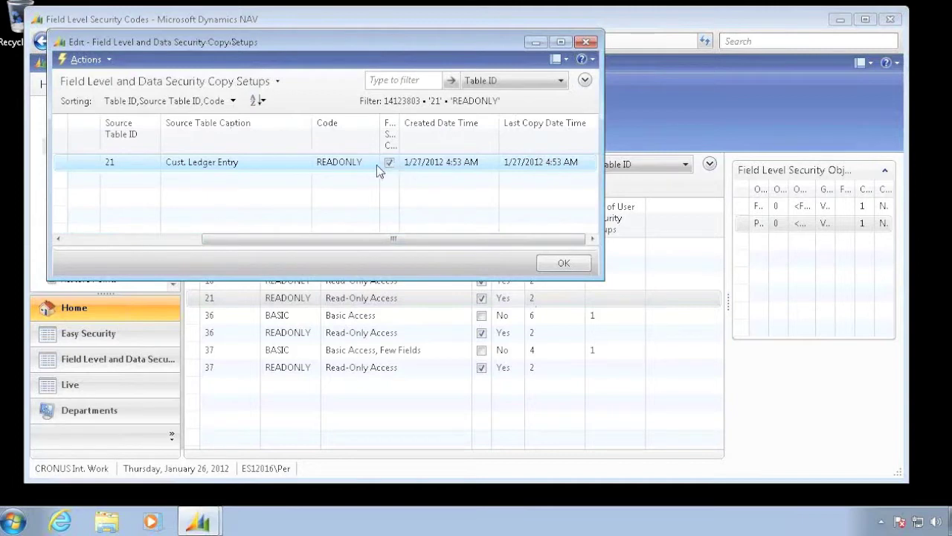
pyautogui.press('Escape')
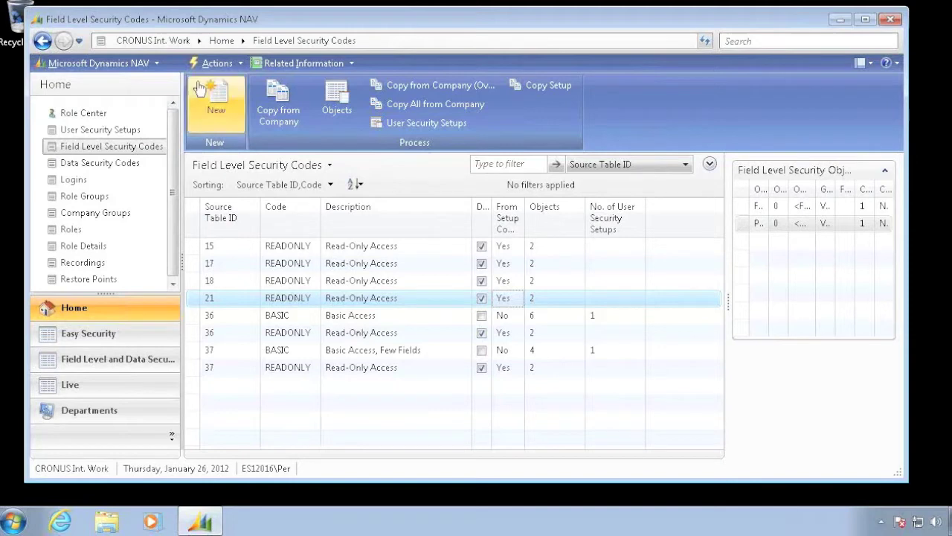
# Step: Switch to the Easy Security company and open its field level security codes
pyautogui.click(156, 64)
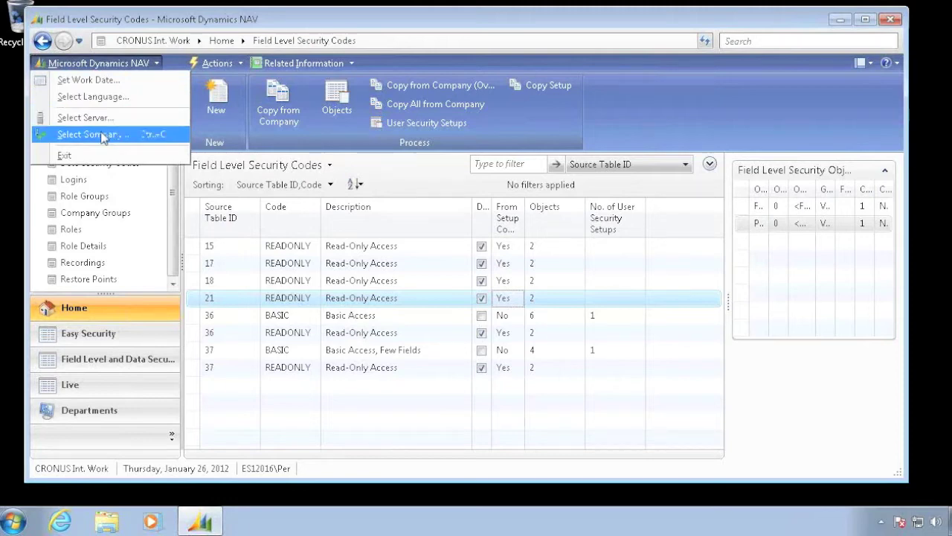
pyautogui.click(108, 134)
pyautogui.click(290, 124)
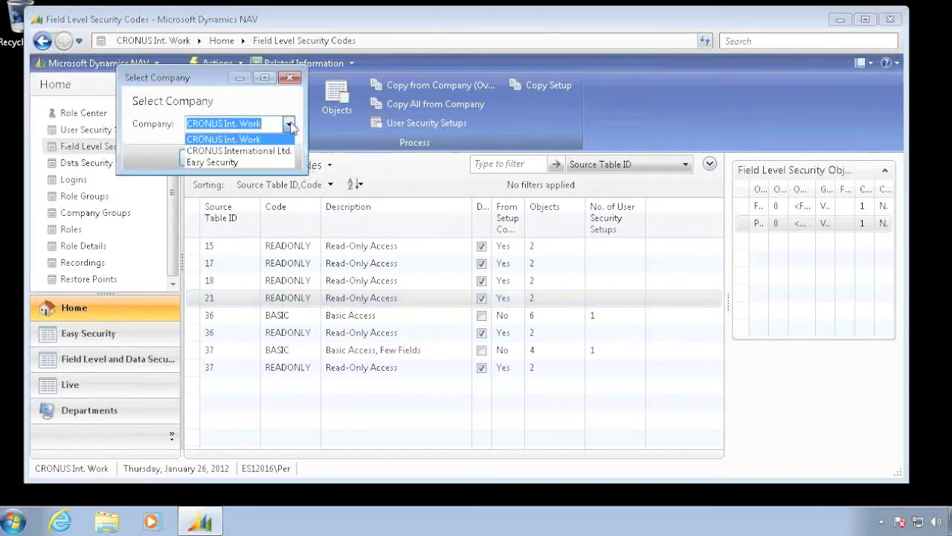
pyautogui.click(213, 162)
pyautogui.click(212, 163)
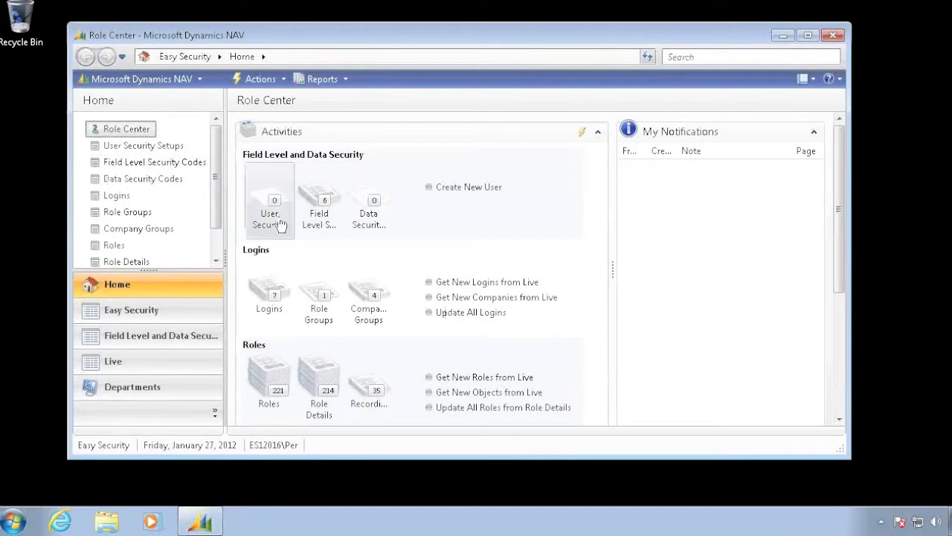
pyautogui.click(131, 166)
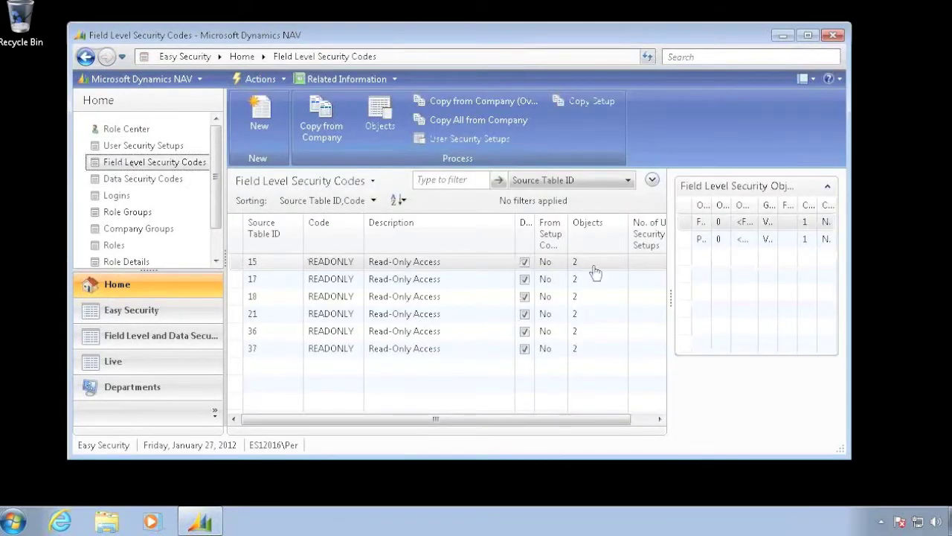
# Step: Try to copy all field level security codes from the CRONUS Int. Work company
pyautogui.click(470, 124)
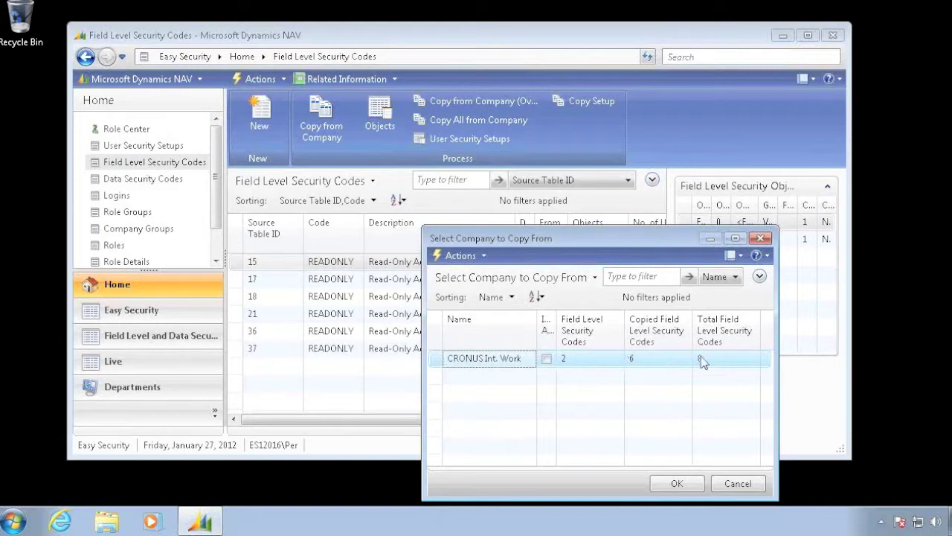
pyautogui.click(677, 484)
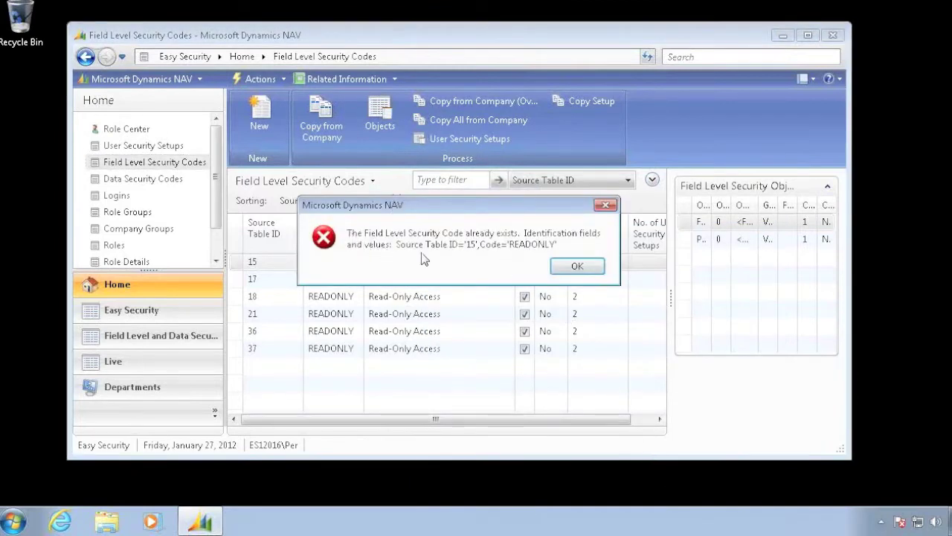
pyautogui.click(577, 267)
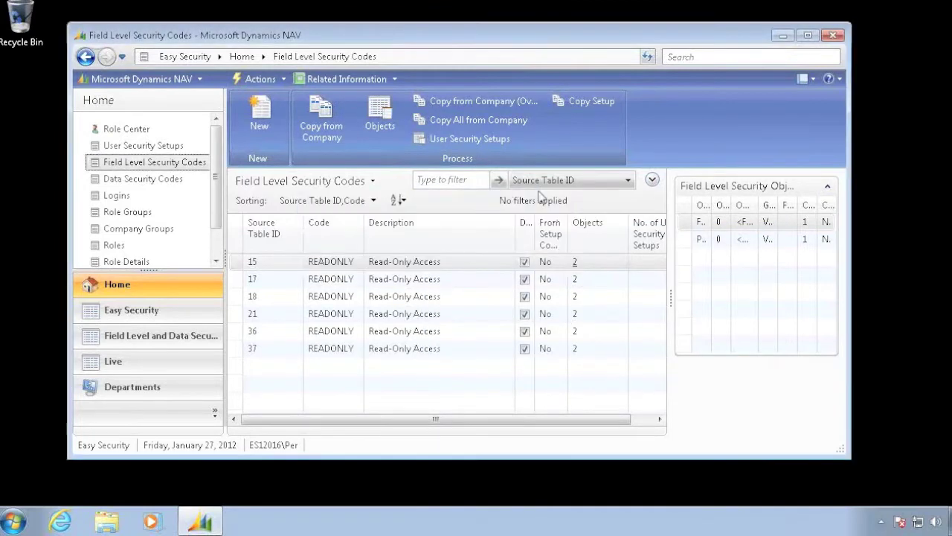
# Step: Copy only the BASIC field level security code for source table 36 from CRONUS Int. Work
pyautogui.click(463, 108)
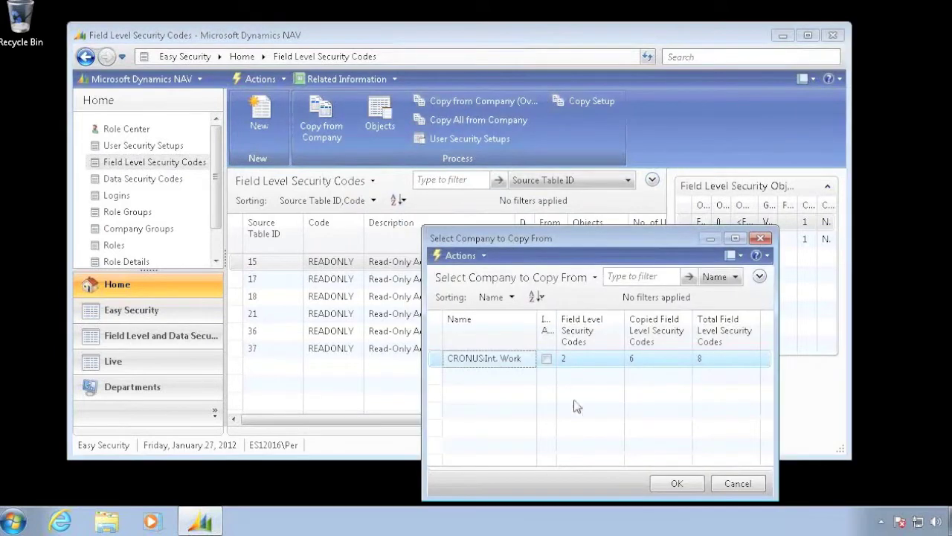
pyautogui.click(677, 485)
pyautogui.click(198, 247)
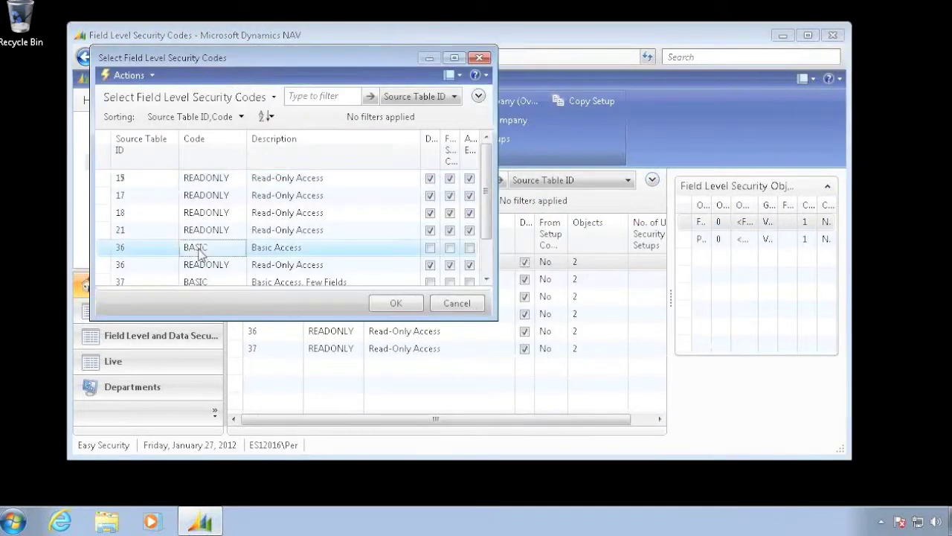
pyautogui.click(402, 303)
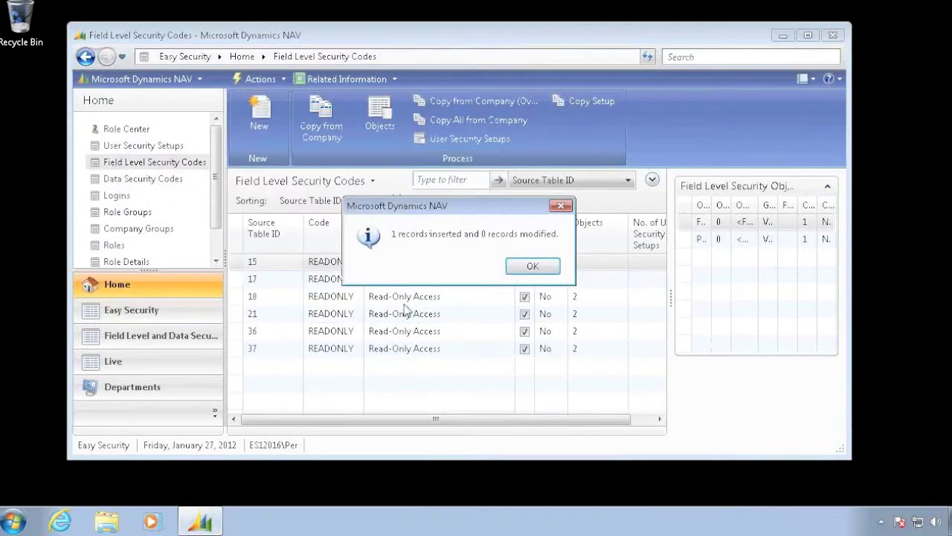
pyautogui.click(521, 265)
# Step: Copy the BASIC field level security code for source table 37 from CRONUS Int. Work
pyautogui.click(455, 103)
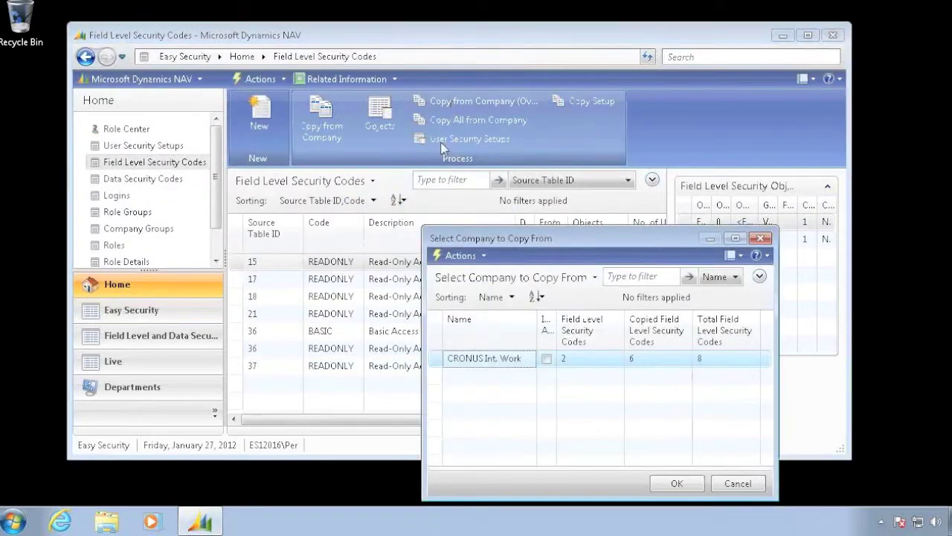
pyautogui.press('Return')
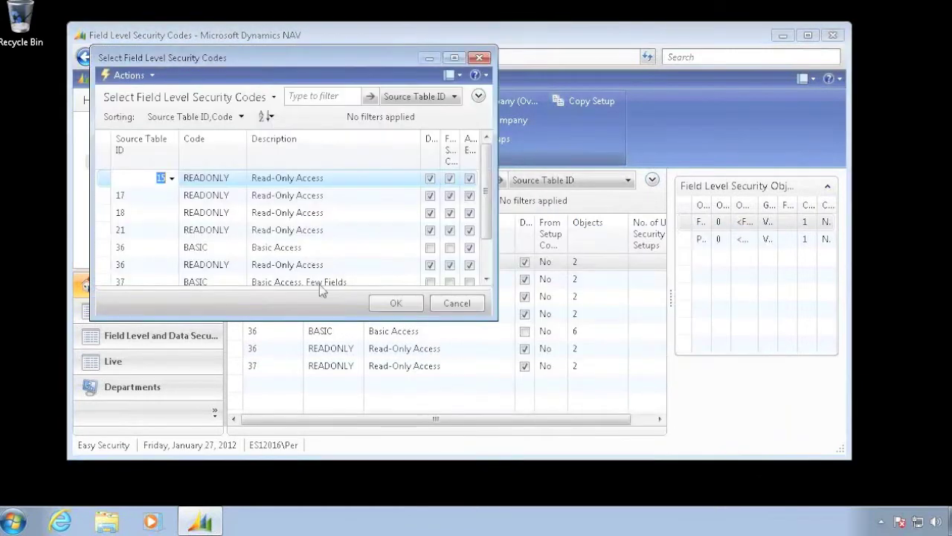
pyautogui.click(204, 281)
pyautogui.click(394, 302)
pyautogui.click(522, 272)
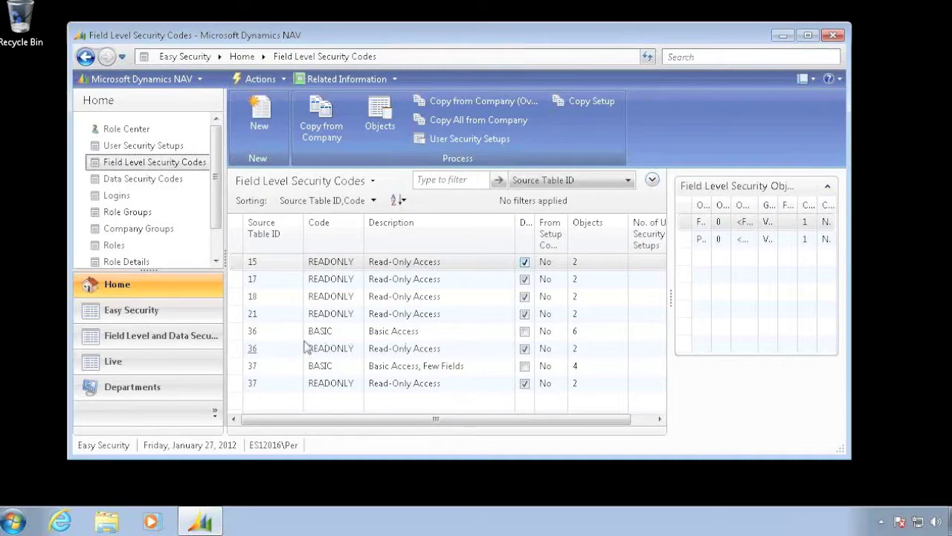
# Step: Copy all data security codes from the CRONUS Int. Work company into Easy Security
pyautogui.click(117, 182)
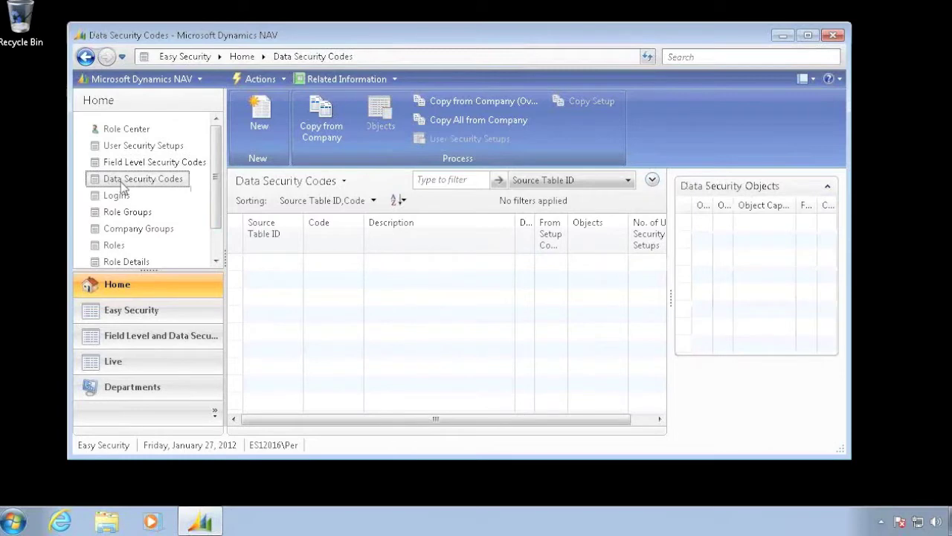
pyautogui.click(460, 121)
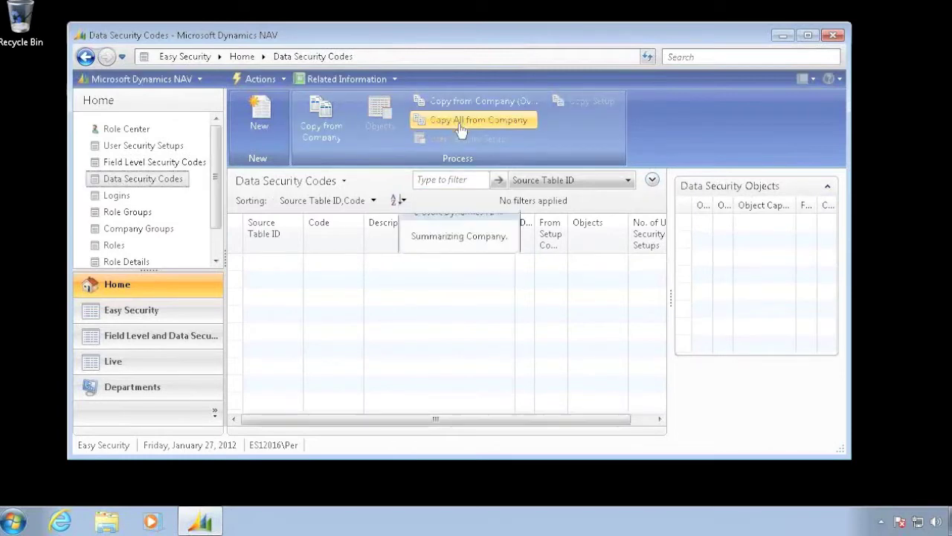
pyautogui.click(345, 304)
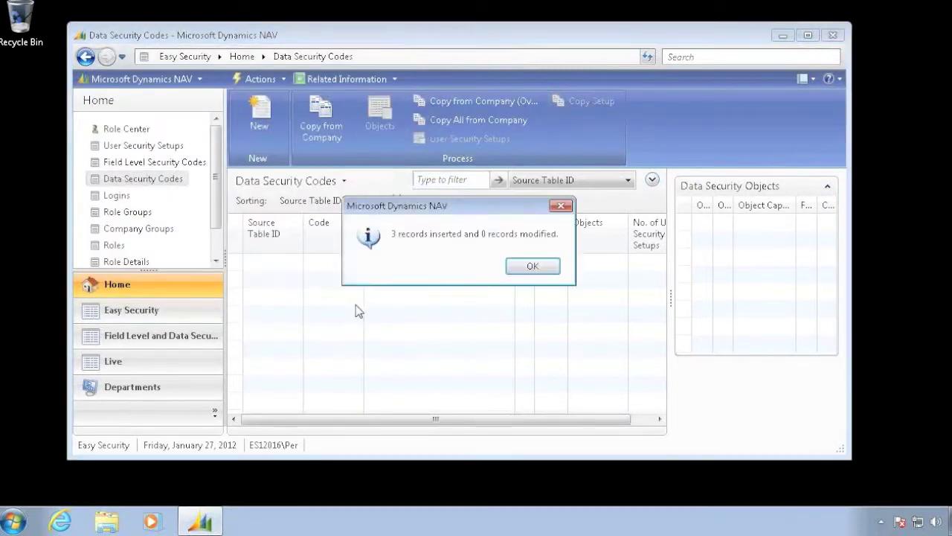
pyautogui.click(530, 266)
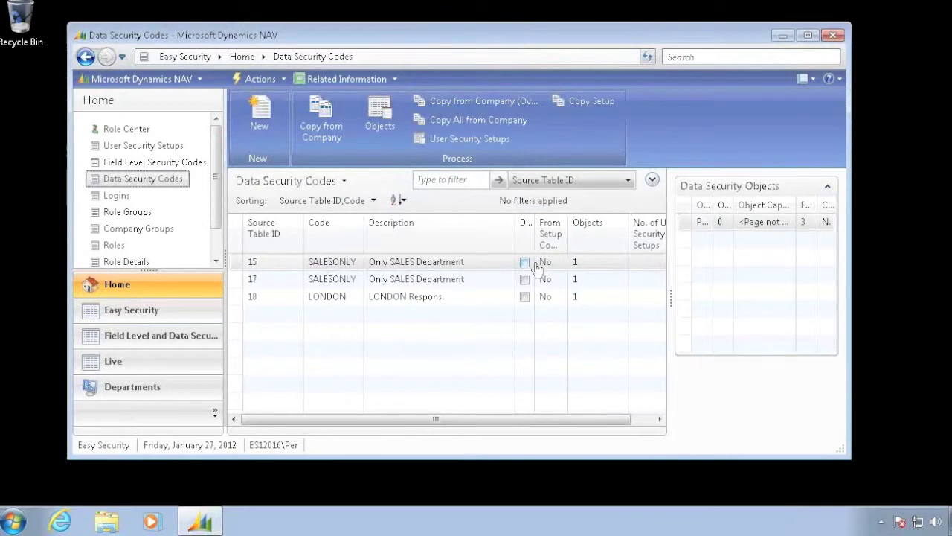
# Step: View the data security objects of the copied LONDON code for source table 18
pyautogui.click(330, 296)
pyautogui.click(389, 126)
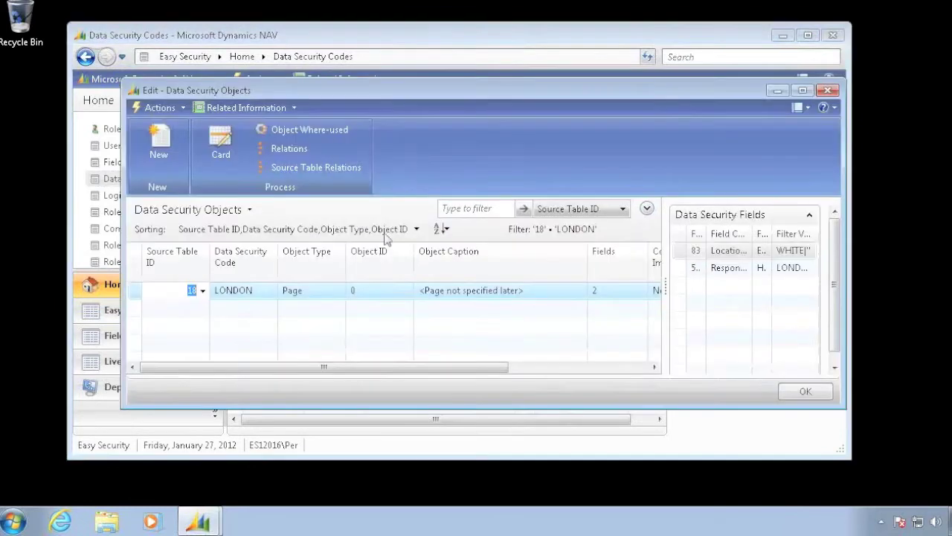
pyautogui.press('Escape')
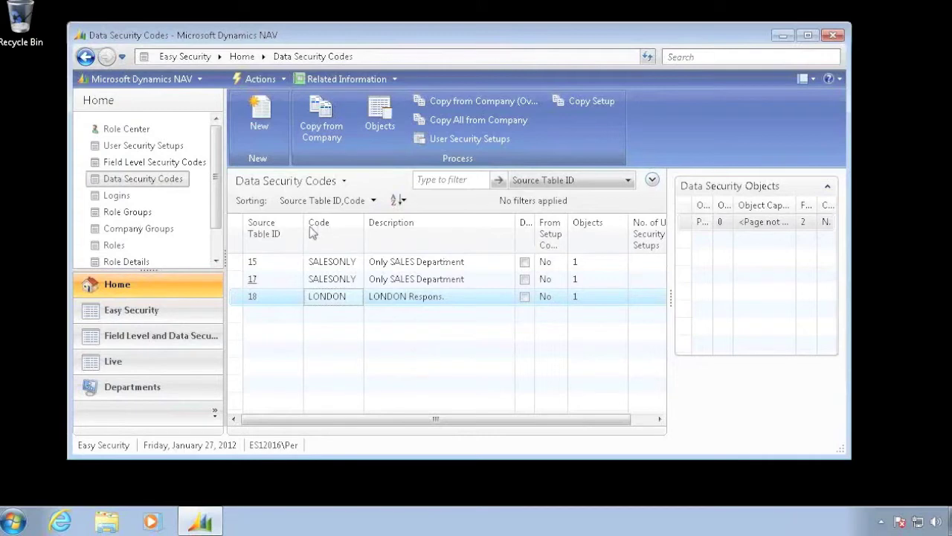
# Step: Open the user security setups and check which functions are available for them
pyautogui.click(143, 147)
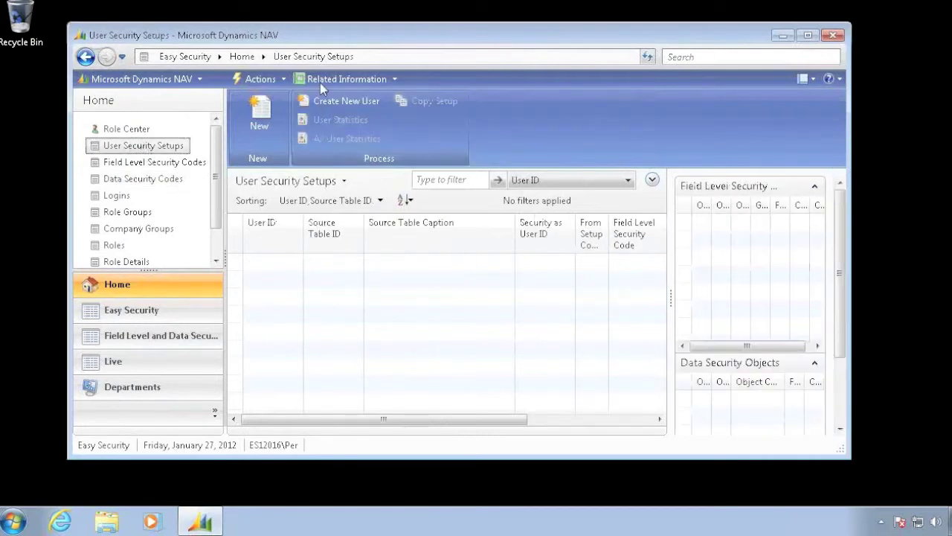
pyautogui.click(261, 79)
pyautogui.moveTo(305, 204)
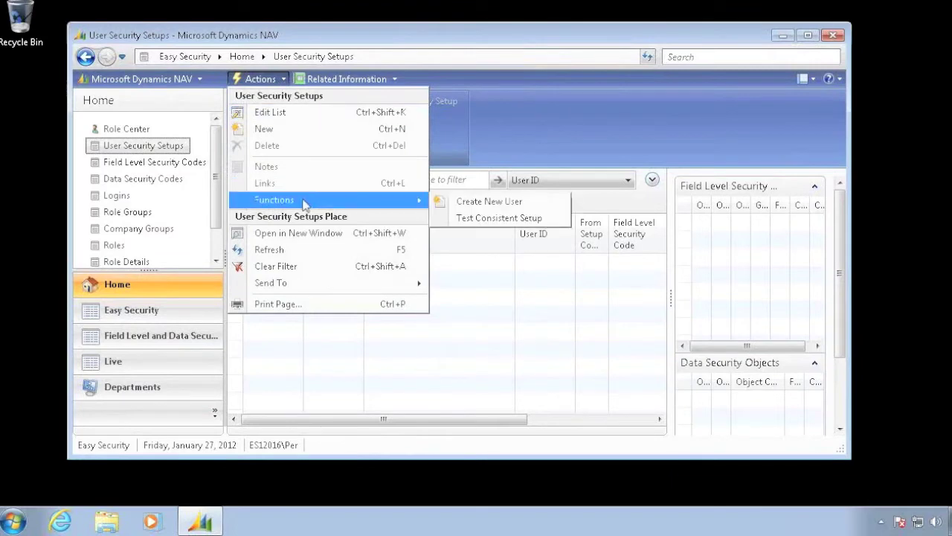
pyautogui.click(471, 272)
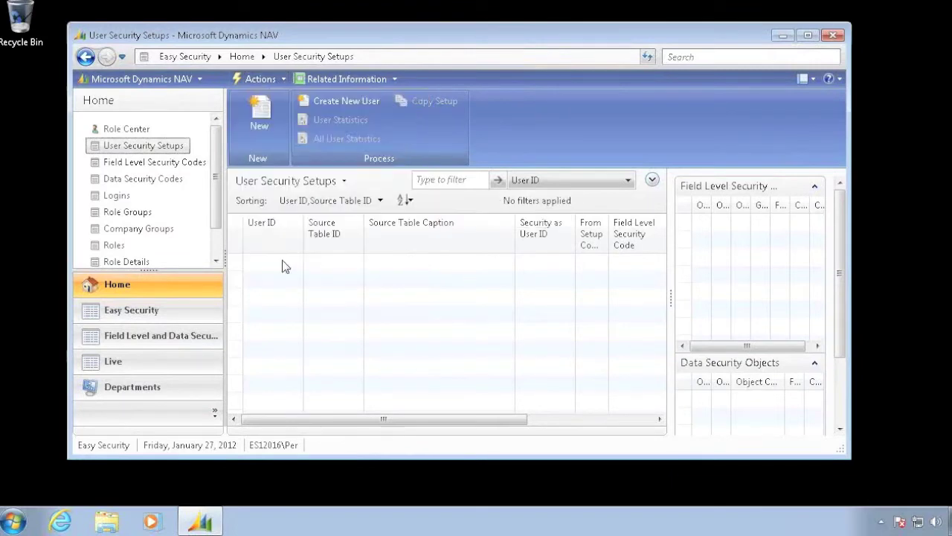
# Step: Add a user security setup with blank user ID, source table 15, field level security code READONLY and no data security code
pyautogui.click(267, 127)
pyautogui.click(244, 258)
pyautogui.write('15')
pyautogui.press('Tab')
pyautogui.press('Tab')
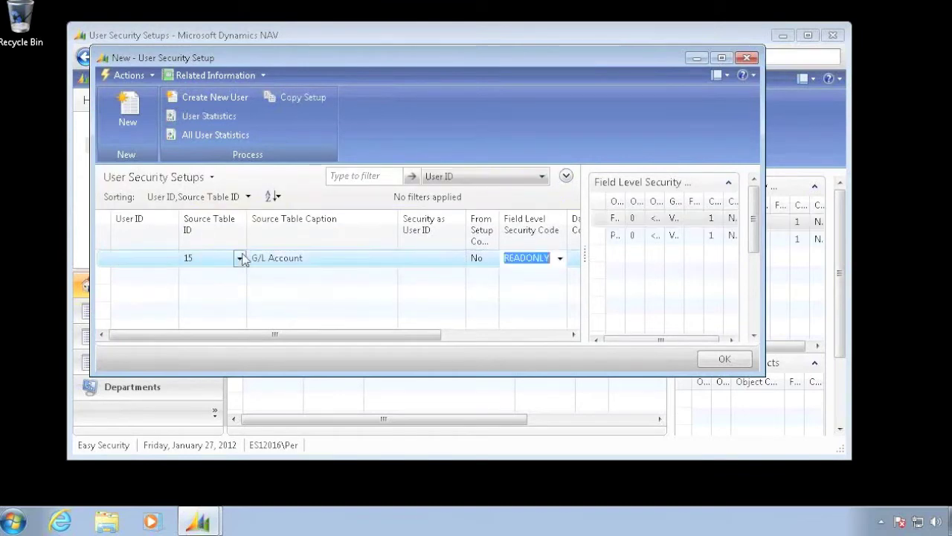
pyautogui.press('Tab')
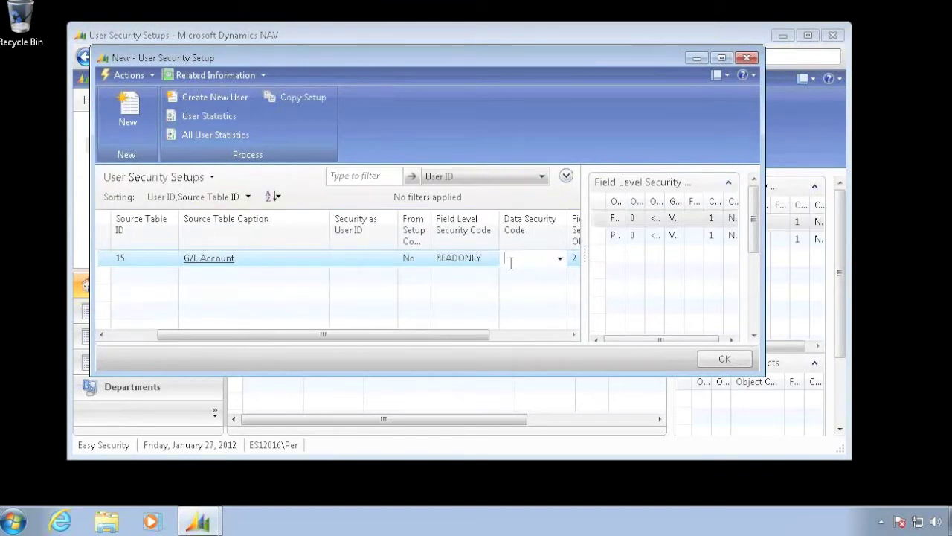
pyautogui.click(560, 259)
pyautogui.press('Tab')
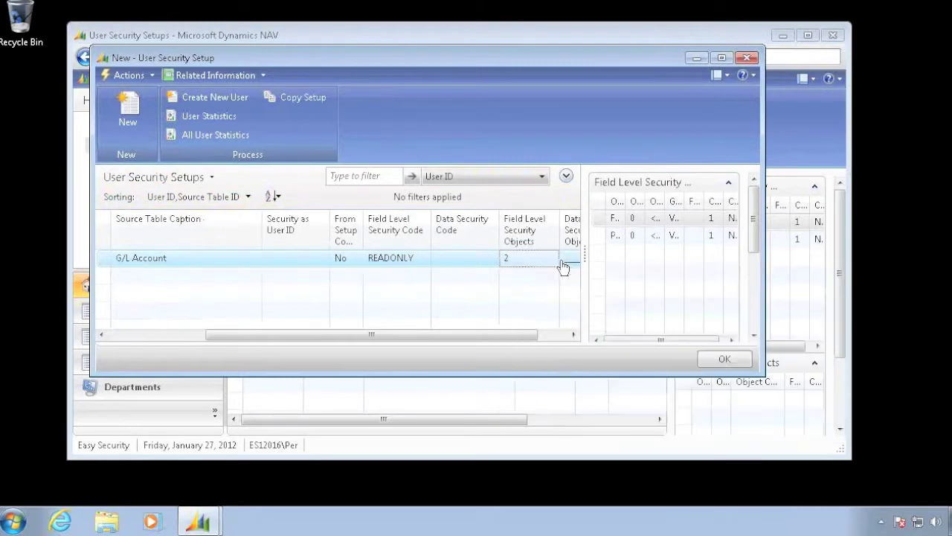
pyautogui.press('Down')
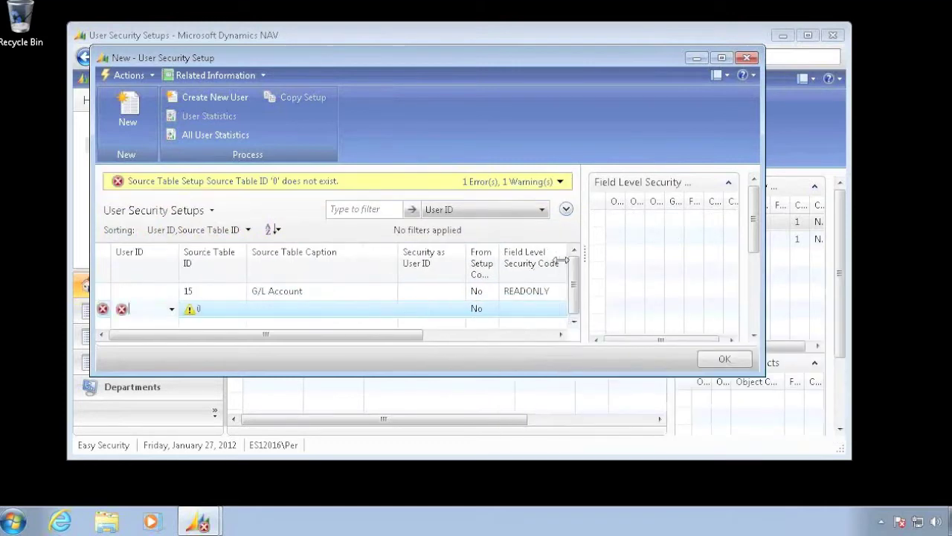
# Step: Add a user security setup with blank user ID for source table 17 and set its data security code to SALESONLY
pyautogui.press('Tab')
pyautogui.write('17')
pyautogui.press('Tab')
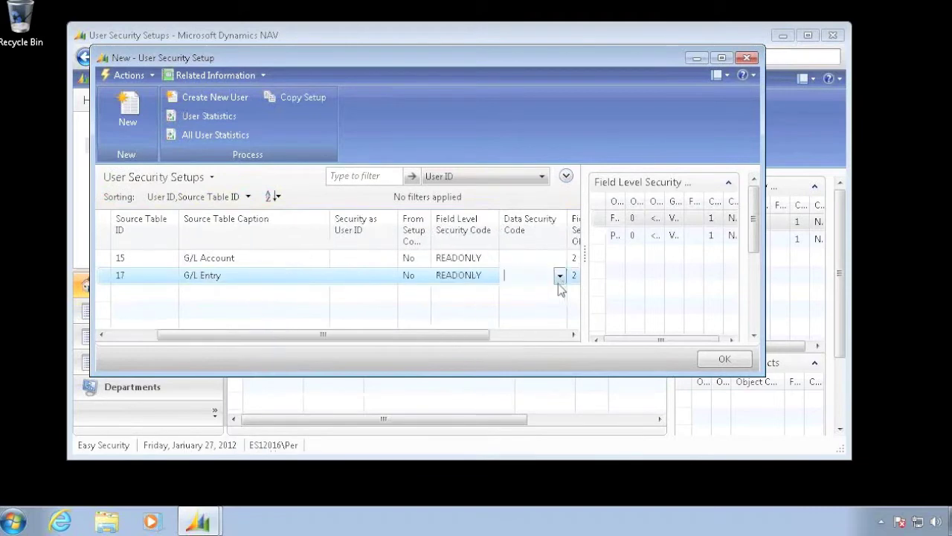
pyautogui.click(561, 276)
pyautogui.doubleClick(596, 338)
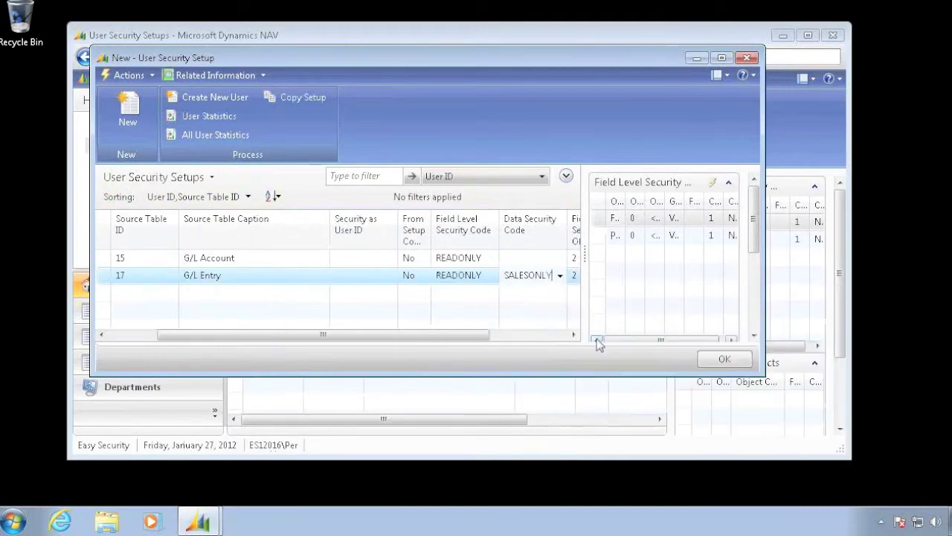
# Step: Set the data security code of the source table 15 user security setup to SALESONLY
pyautogui.press('Up')
pyautogui.click(560, 258)
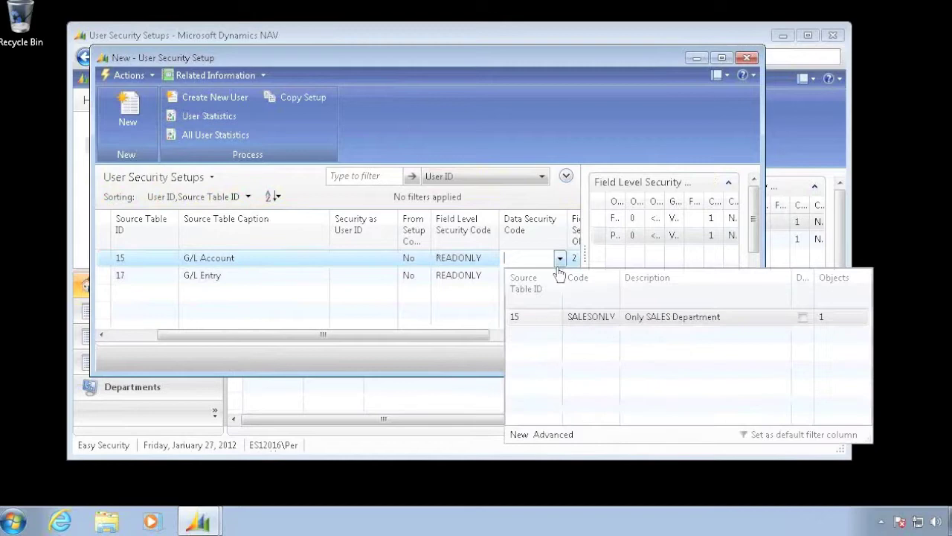
pyautogui.doubleClick(594, 321)
# Step: Add a user security setup with blank user ID for source table 18
pyautogui.press('Down')
pyautogui.press('Down')
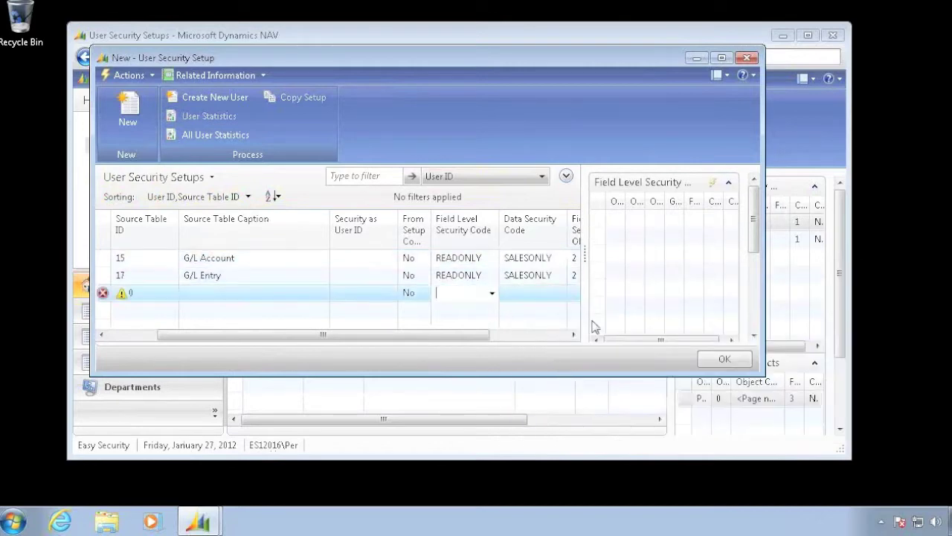
pyautogui.hotkey('shift', 'Tab')
pyautogui.hotkey('shift', 'Tab')
pyautogui.hotkey('shift', 'Tab')
pyautogui.write('18')
pyautogui.press('Return')
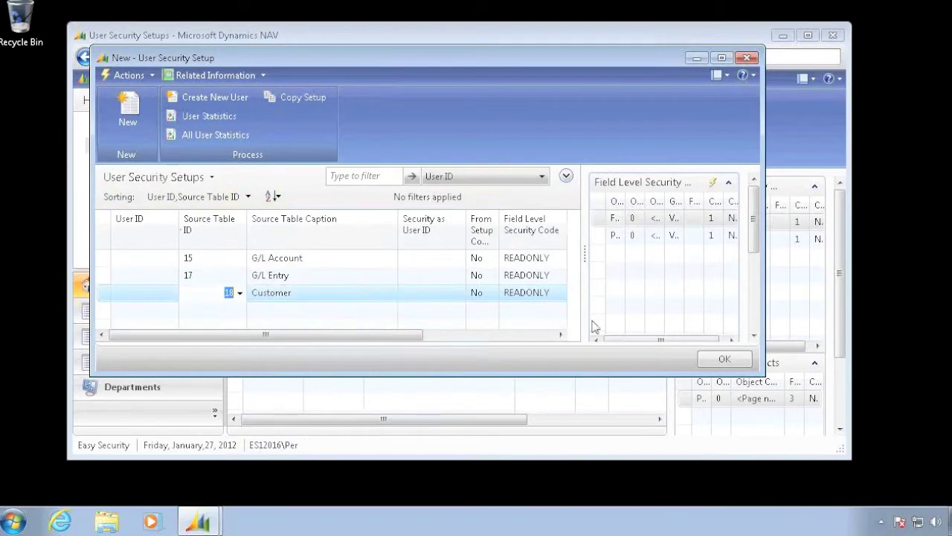
# Step: Add a user security setup with blank user ID for source table 21
pyautogui.press('Down')
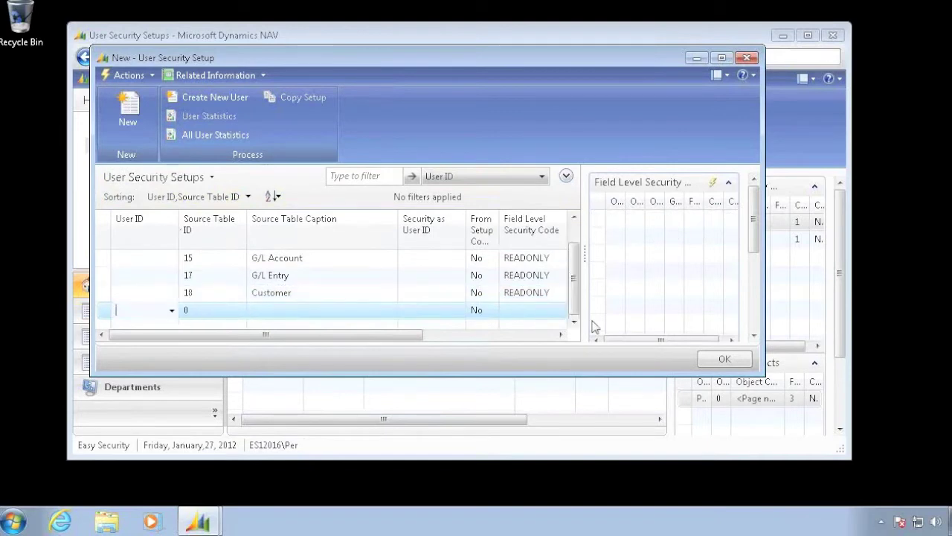
pyautogui.press('Tab')
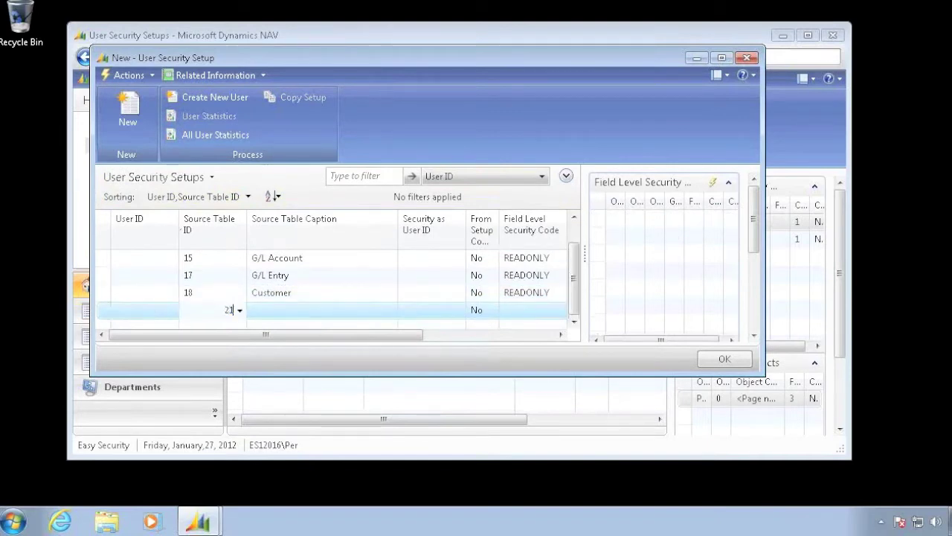
pyautogui.write('21')
pyautogui.press('Return')
pyautogui.press('Down')
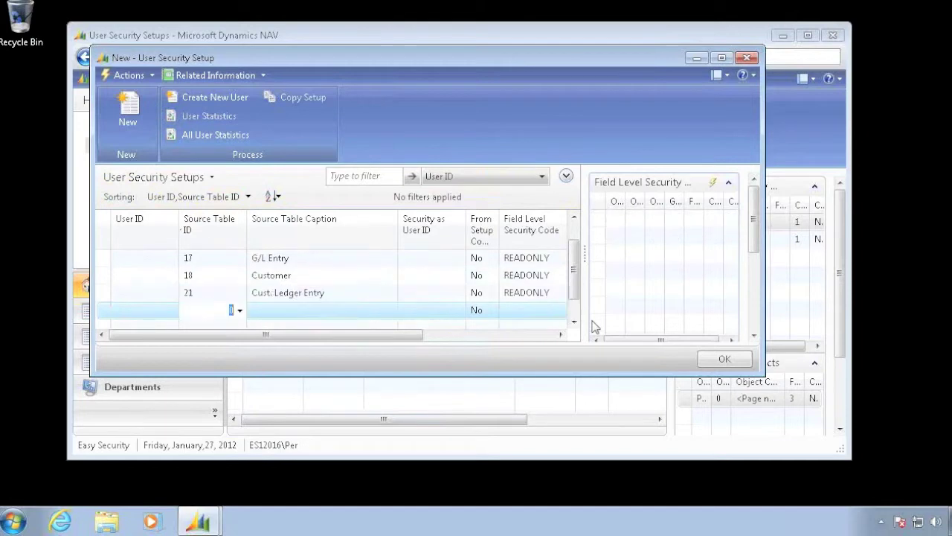
# Step: Add user security setups with blank user ID for source tables 36 and 37
pyautogui.write('36')
pyautogui.press('Return')
pyautogui.press('Down')
pyautogui.write('37')
pyautogui.press('Return')
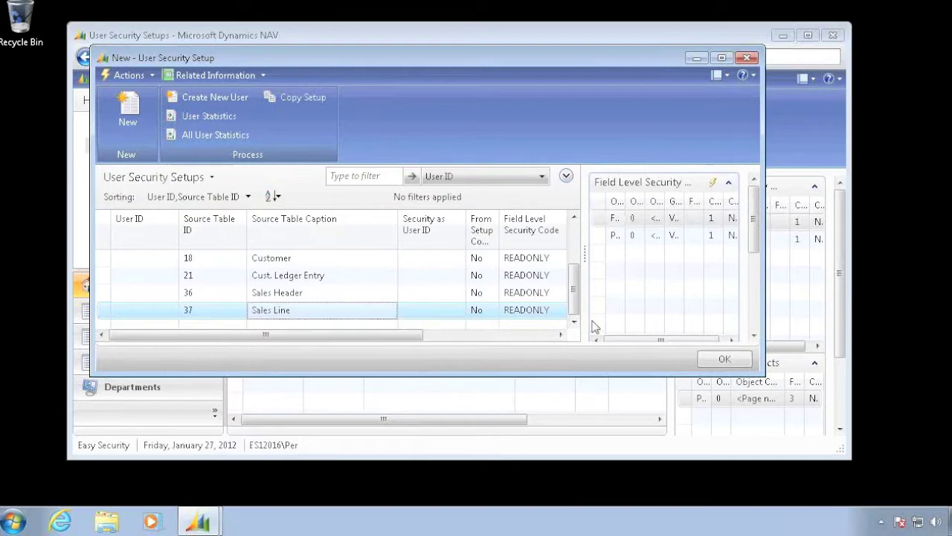
pyautogui.press('Return')
# Step: Check the codes of all new user security setup lines in an enlarged edit window, and close it
pyautogui.press('Up')
pyautogui.press('Up')
pyautogui.press('Down')
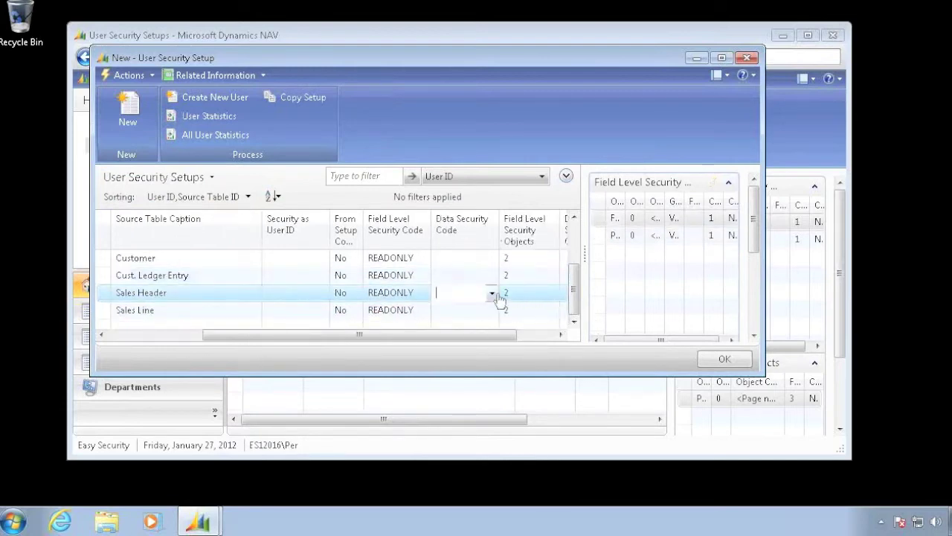
pyautogui.hotkey('shift', 'Tab')
pyautogui.press('Home')
pyautogui.press('Up')
pyautogui.press('Up')
pyautogui.press('Up')
pyautogui.press('Up')
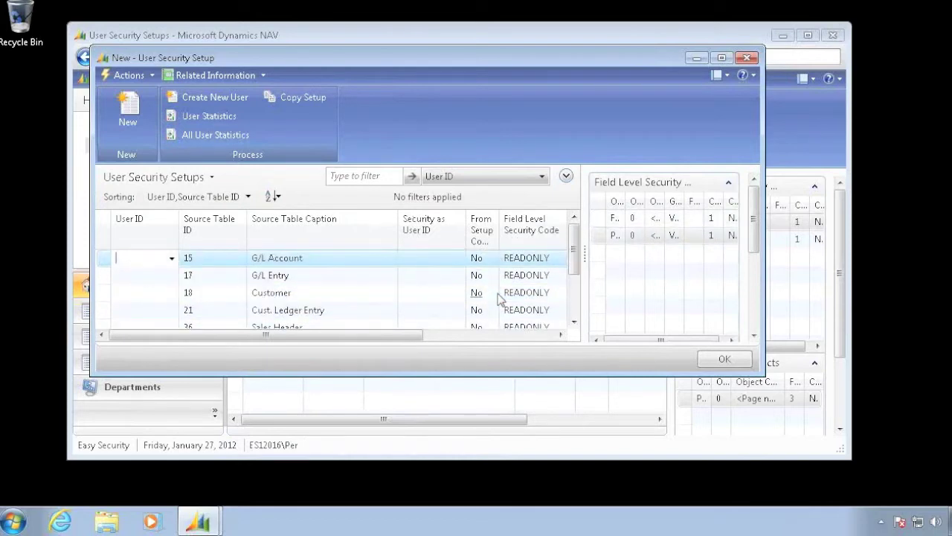
pyautogui.moveTo(761, 371); pyautogui.dragTo(840, 457)
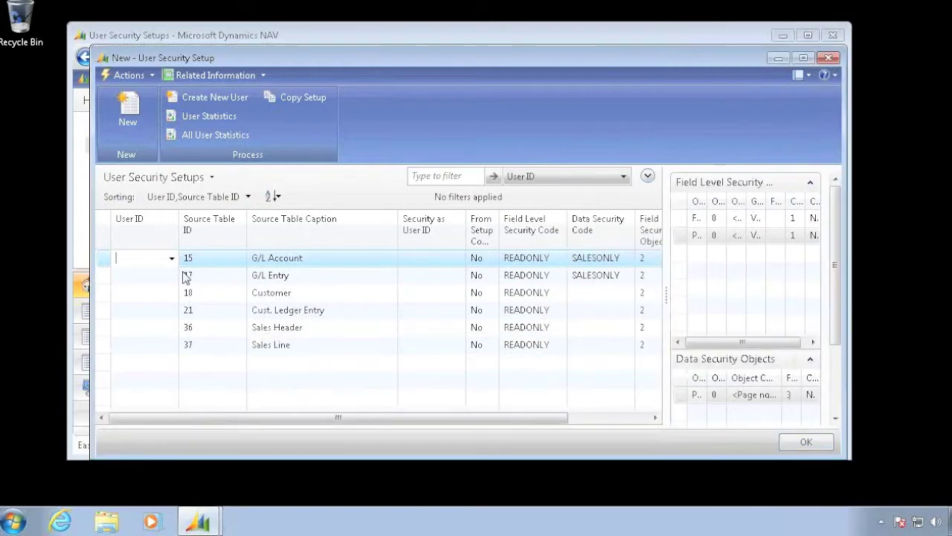
pyautogui.press('Escape')
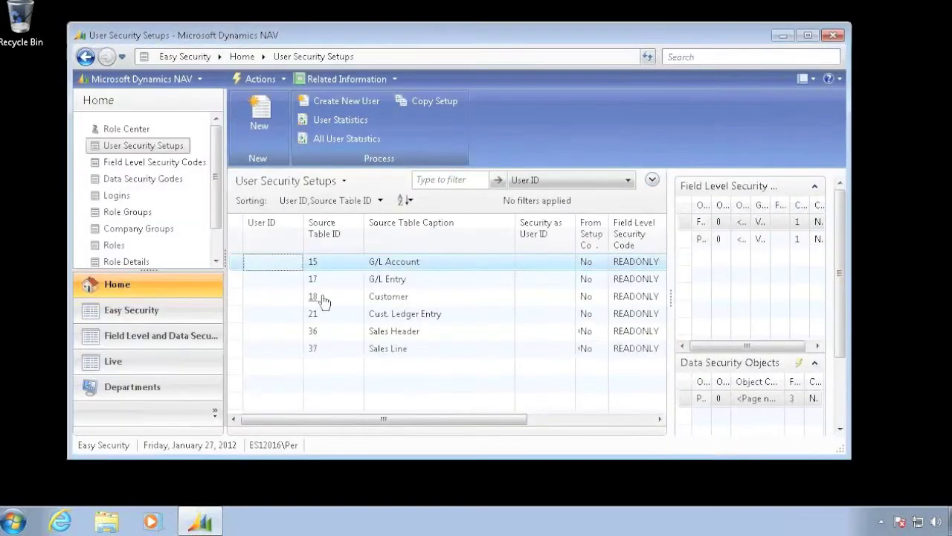
# Step: Review the user security setups line by line, and view the field level and data security code lists
pyautogui.press('Down')
pyautogui.press('Down')
pyautogui.press('Down')
pyautogui.press('Down')
pyautogui.press('Down')
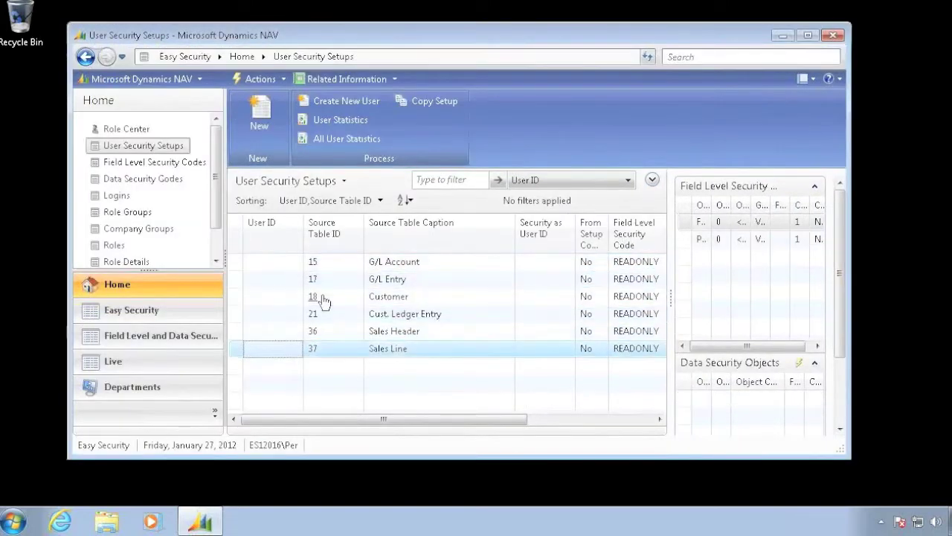
pyautogui.press('Up')
pyautogui.press('Up')
pyautogui.press('Up')
pyautogui.press('Up')
pyautogui.press('Up')
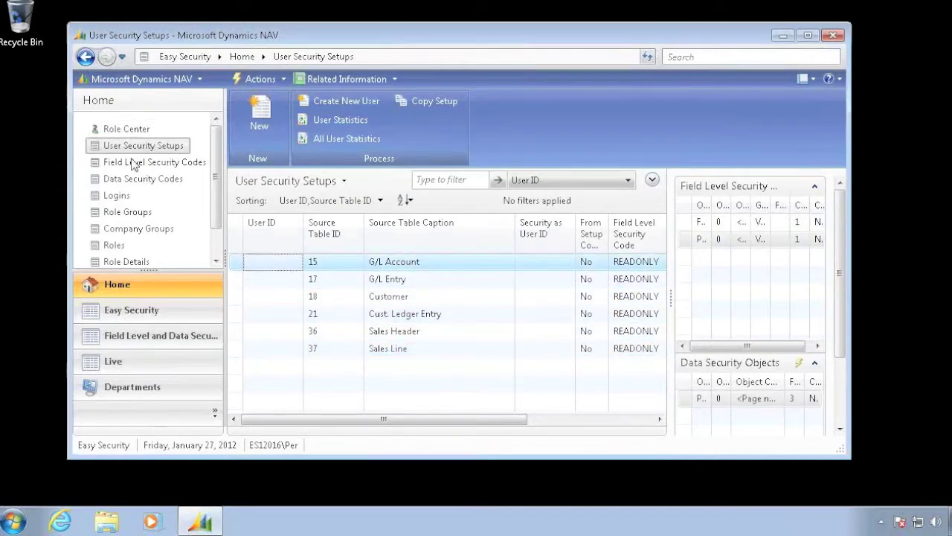
pyautogui.click(133, 162)
pyautogui.click(129, 183)
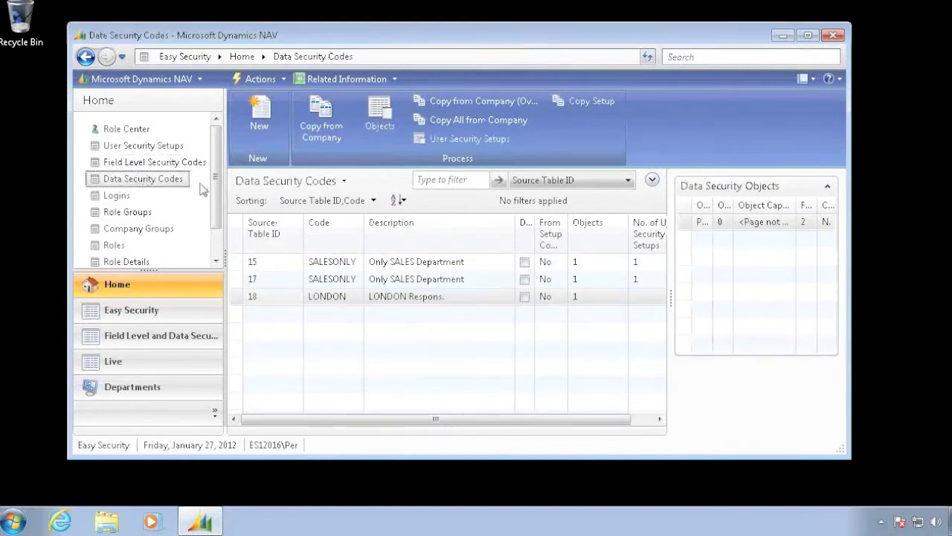
# Step: Try to copy data between companies from the Field Level and Data Security Setup
pyautogui.click(123, 130)
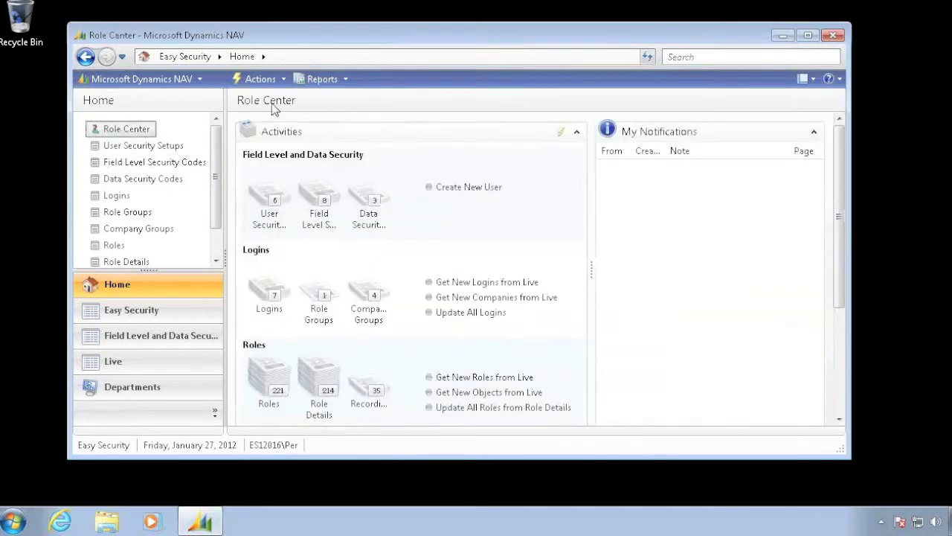
pyautogui.click(259, 79)
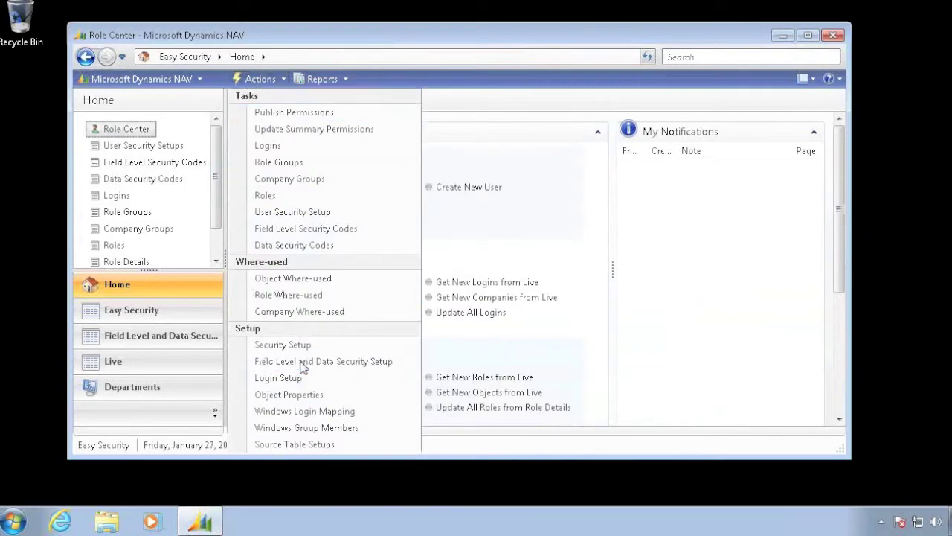
pyautogui.click(303, 363)
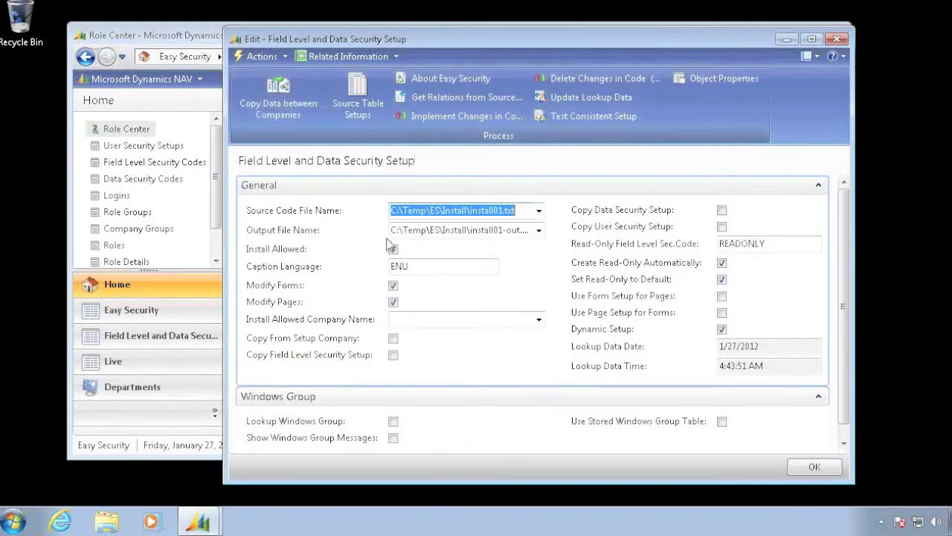
pyautogui.click(275, 104)
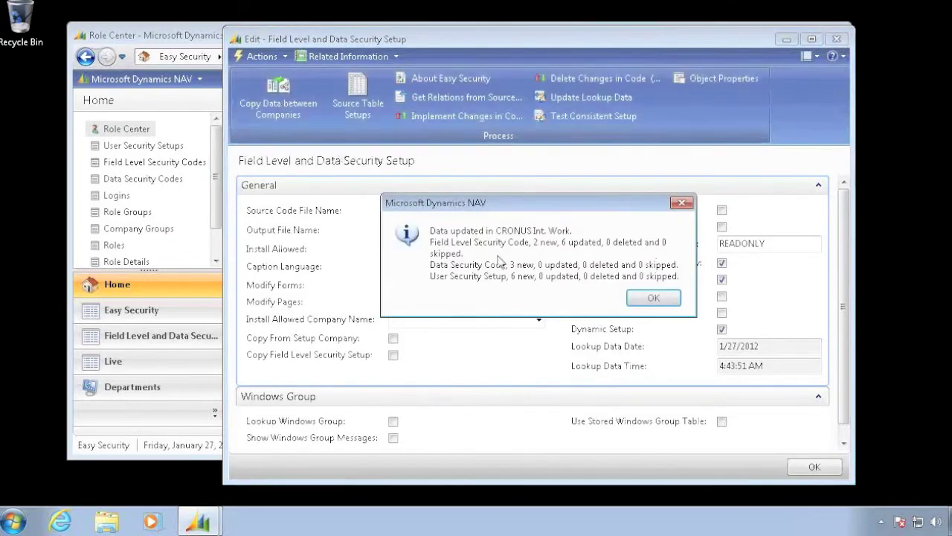
pyautogui.click(647, 301)
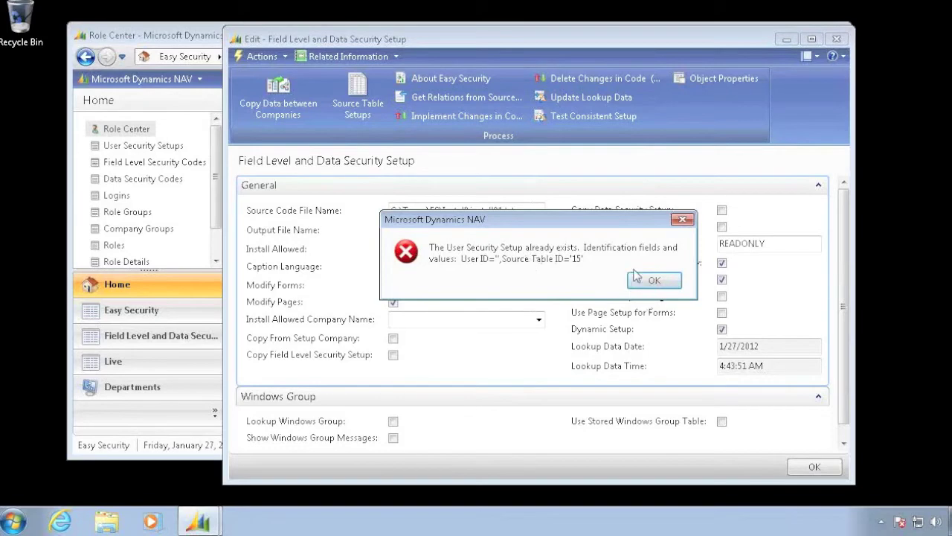
pyautogui.click(647, 282)
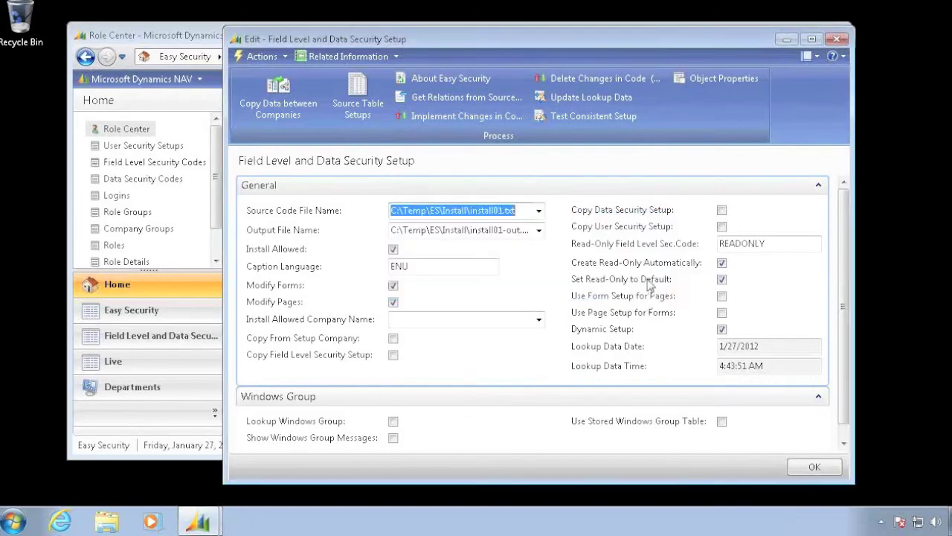
# Step: Try the copy of data between companies once more, and close the Field Level and Data Security Setup
pyautogui.click(275, 98)
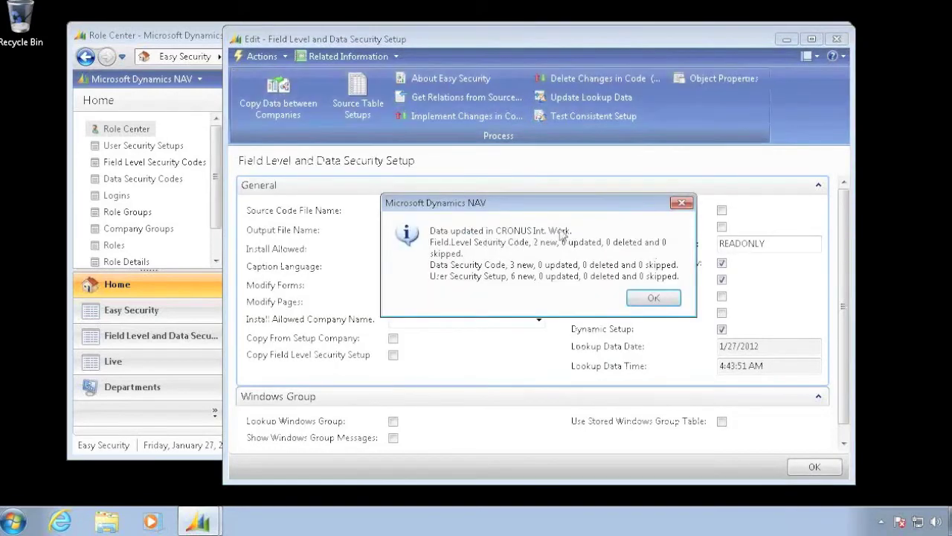
pyautogui.click(639, 295)
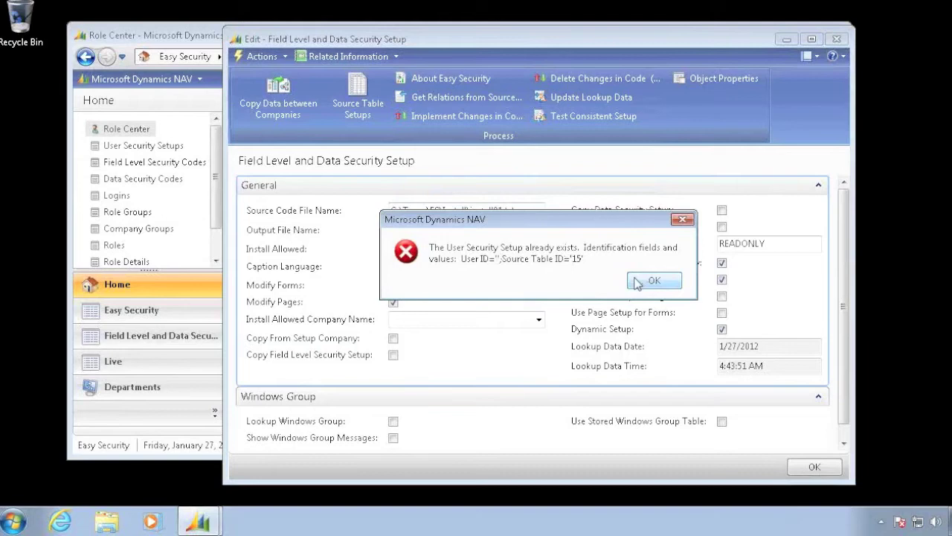
pyautogui.click(651, 283)
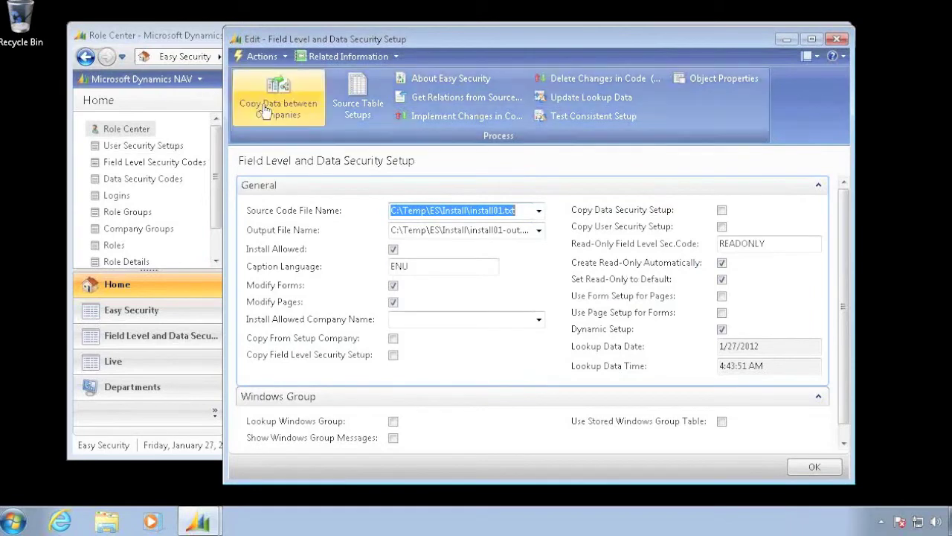
pyautogui.press('Escape')
# Step: Switch to the company CRONUS Int. Work
pyautogui.click(176, 80)
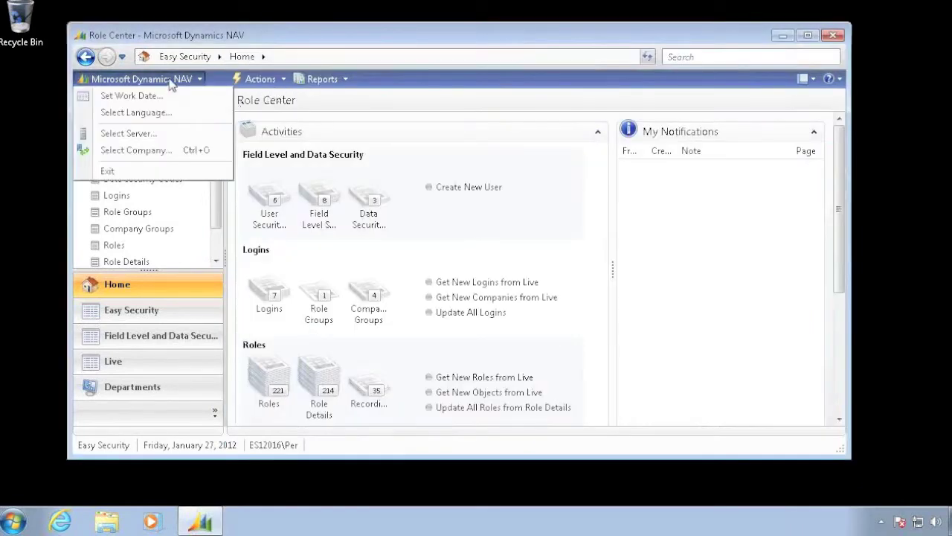
pyautogui.click(136, 151)
pyautogui.click(288, 123)
pyautogui.click(226, 138)
pyautogui.click(223, 158)
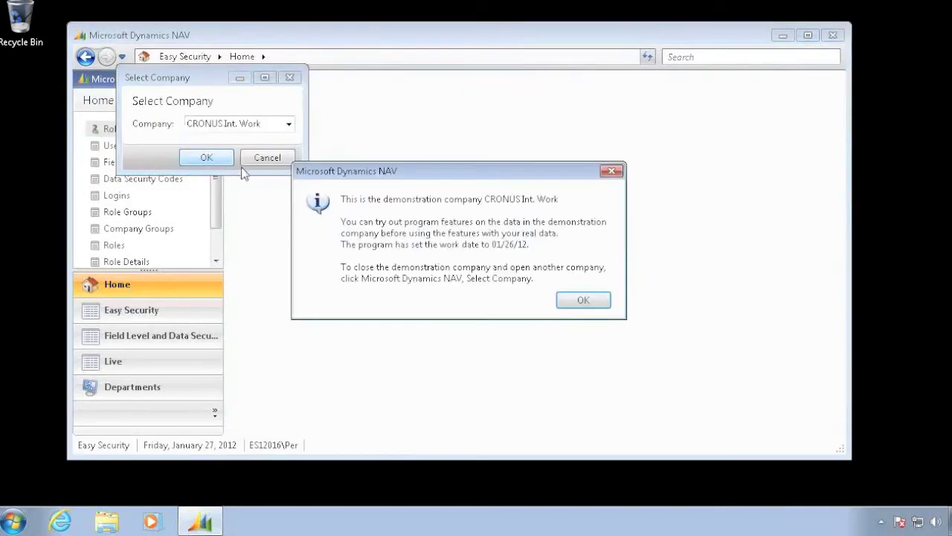
pyautogui.click(585, 304)
# Step: Delete the user security setups with blank user ID for source tables 15, 17, 18, 36 and 37 in CRONUS Int. Work
pyautogui.click(87, 129)
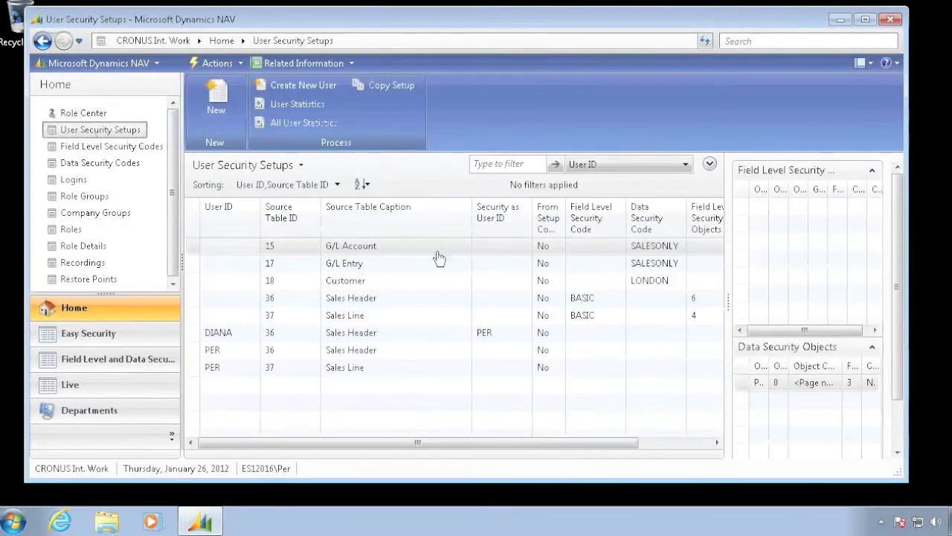
pyautogui.click(197, 251)
pyautogui.hotkey('shift', 'Down')
pyautogui.hotkey('shift', 'Down')
pyautogui.hotkey('shift', 'Down')
pyautogui.hotkey('shift', 'Down')
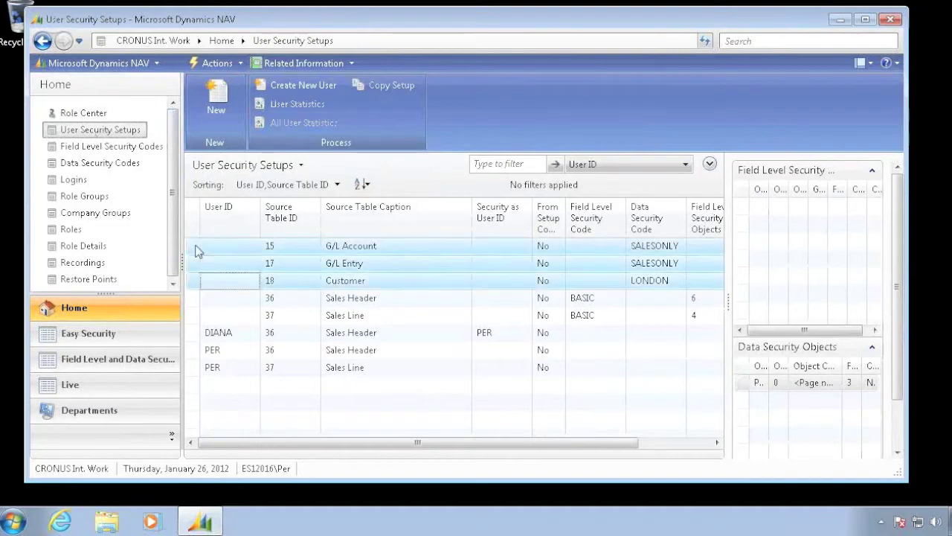
pyautogui.rightClick(218, 250)
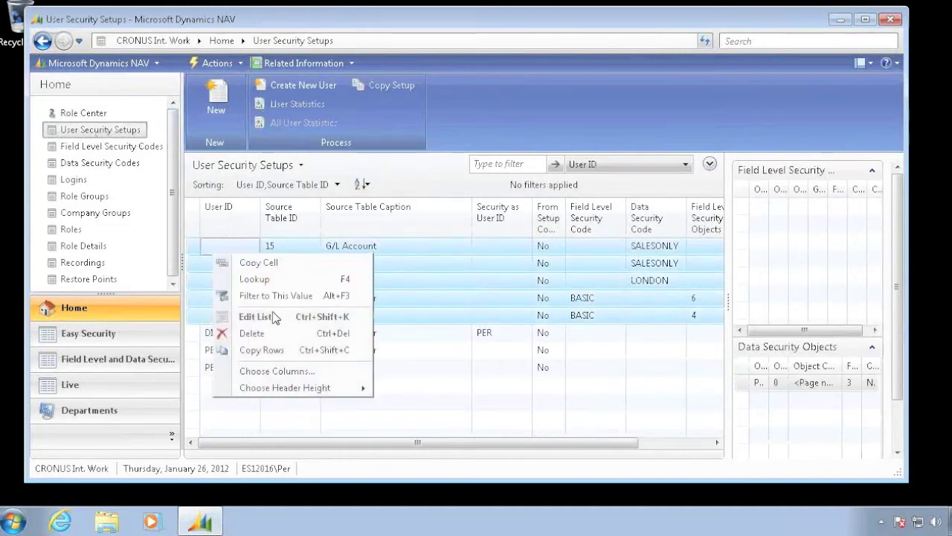
pyautogui.click(265, 332)
pyautogui.click(449, 272)
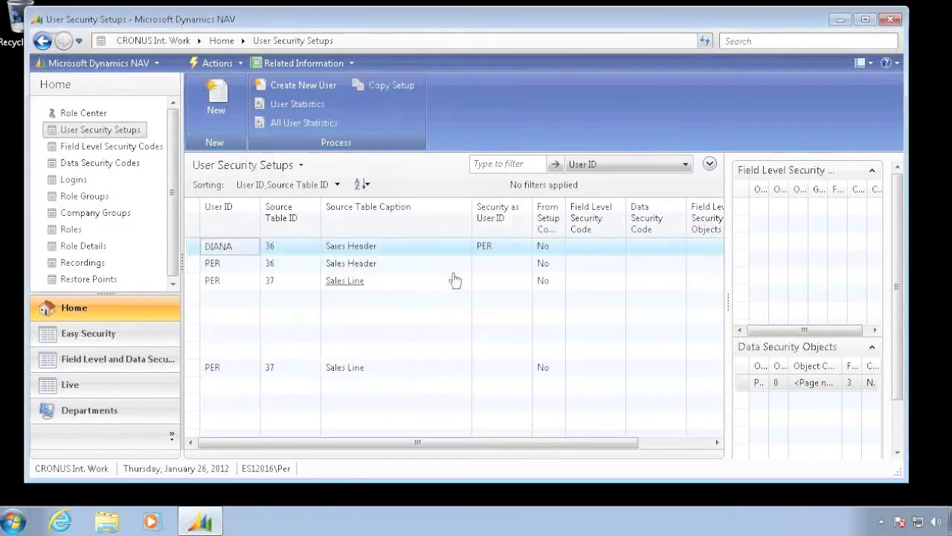
# Step: Delete the BASIC field level security codes for source tables 36 and 37 in CRONUS Int. Work
pyautogui.click(85, 147)
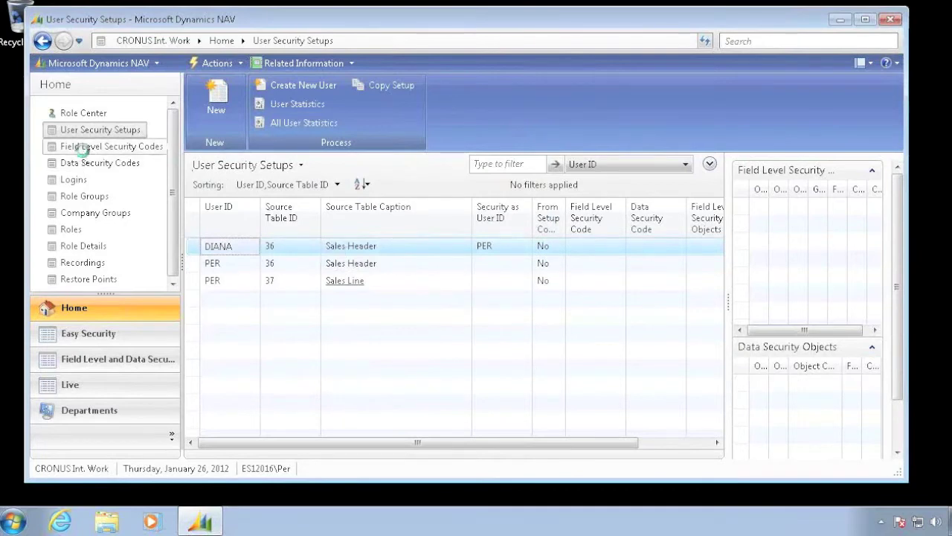
pyautogui.click(202, 320)
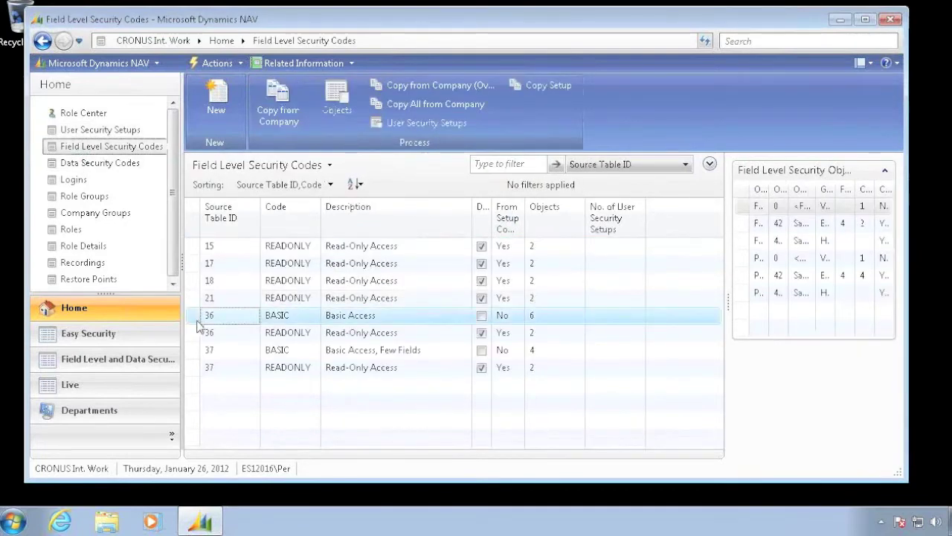
pyautogui.keyDown('ctrl'); pyautogui.click(201, 353); pyautogui.keyUp('ctrl')
pyautogui.rightClick(207, 315)
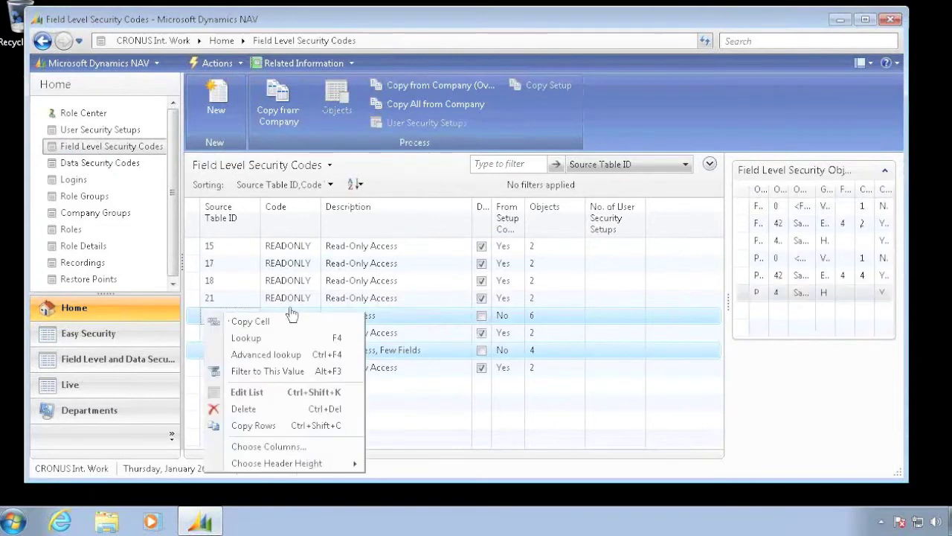
pyautogui.click(246, 409)
pyautogui.click(472, 269)
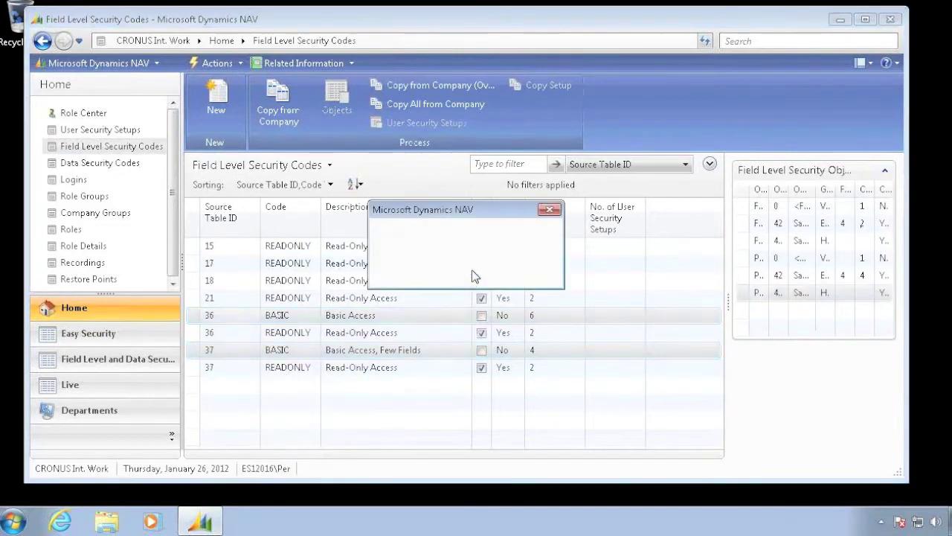
# Step: Delete the SALESONLY data security codes for source tables 15 and 17 and the LONDON code for table 18 in CRONUS Int. Work
pyautogui.click(75, 163)
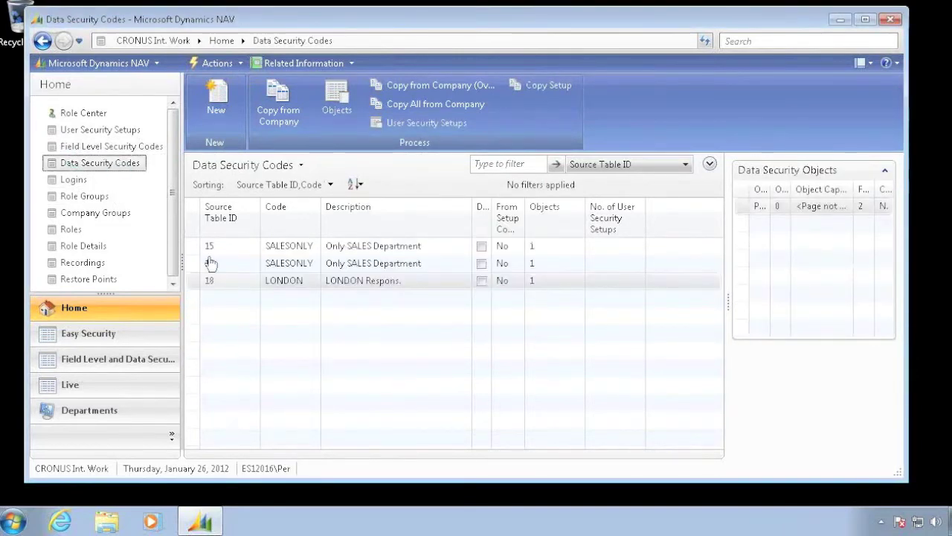
pyautogui.click(212, 261)
pyautogui.click(205, 247)
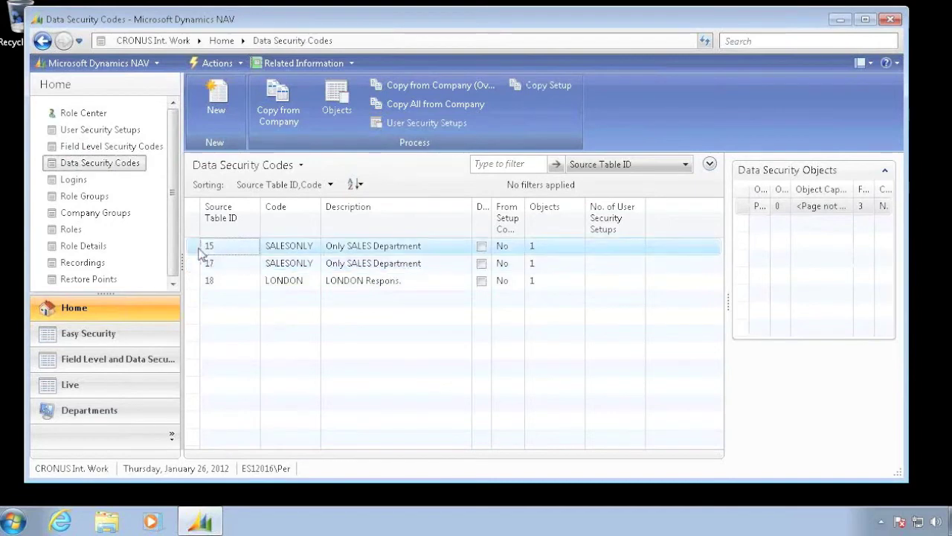
pyautogui.hotkey('shift', 'Down')
pyautogui.hotkey('shift', 'Down')
pyautogui.rightClick(228, 248)
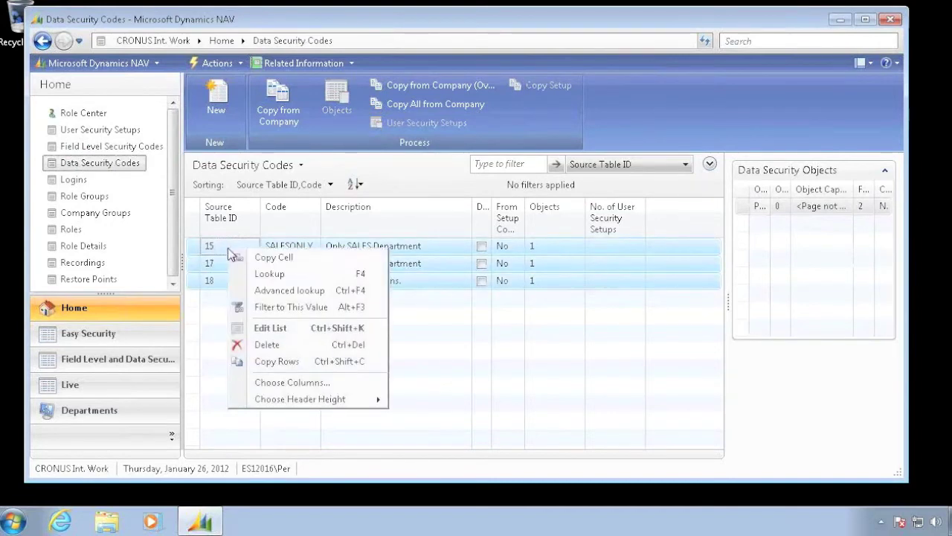
pyautogui.click(276, 347)
pyautogui.click(447, 269)
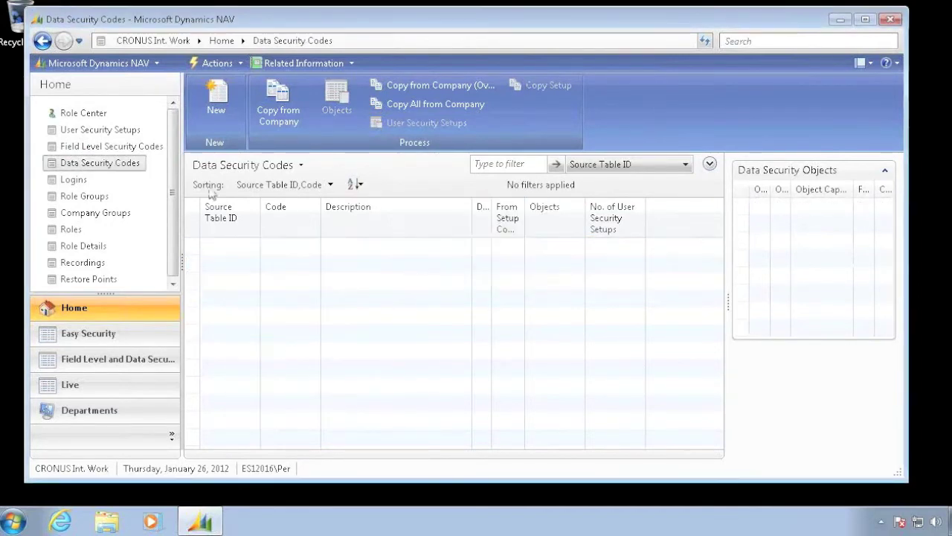
# Step: Switch from CRONUS Int. Work to the company Easy Security
pyautogui.click(95, 67)
pyautogui.click(79, 136)
pyautogui.click(288, 123)
pyautogui.click(215, 159)
pyautogui.click(209, 157)
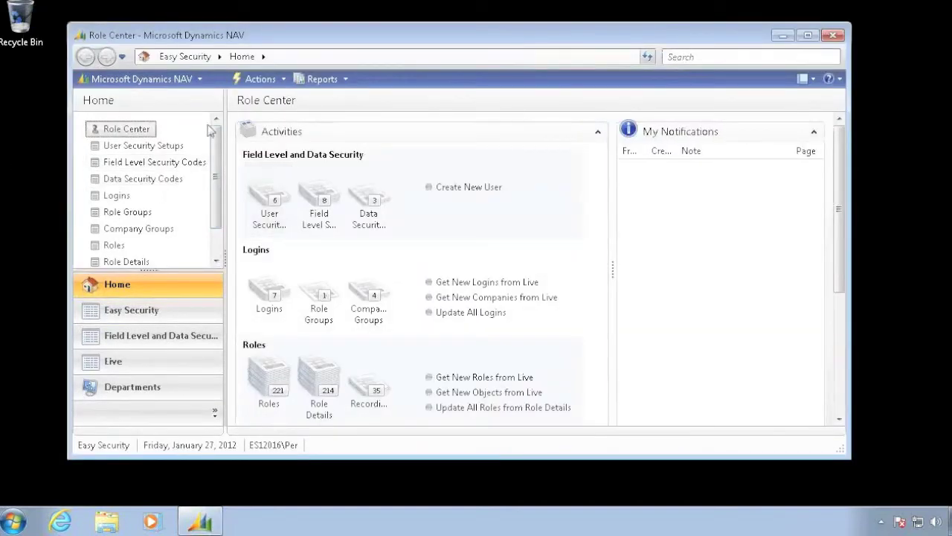
# Step: Copy the data between companies from the Field Level and Data Security Setup of the Easy Security company
pyautogui.click(265, 79)
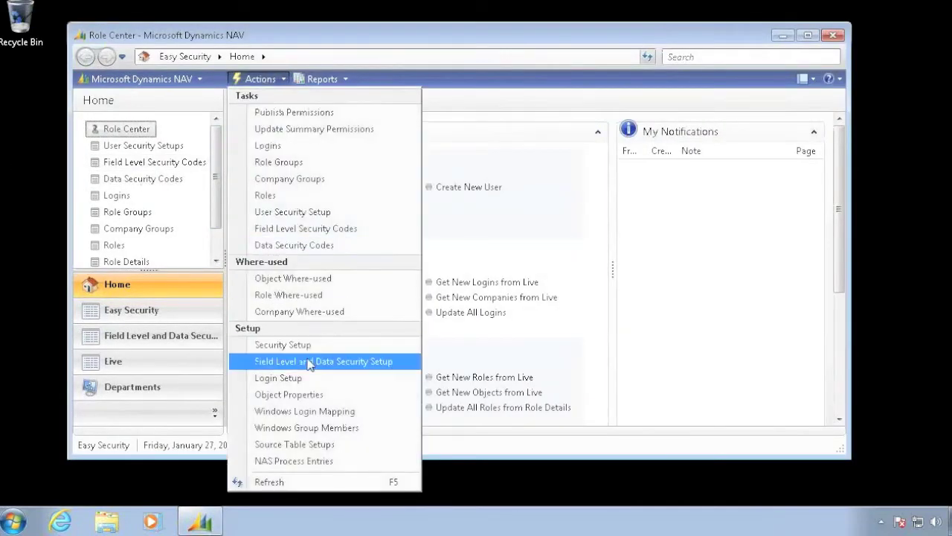
pyautogui.click(306, 362)
pyautogui.click(278, 97)
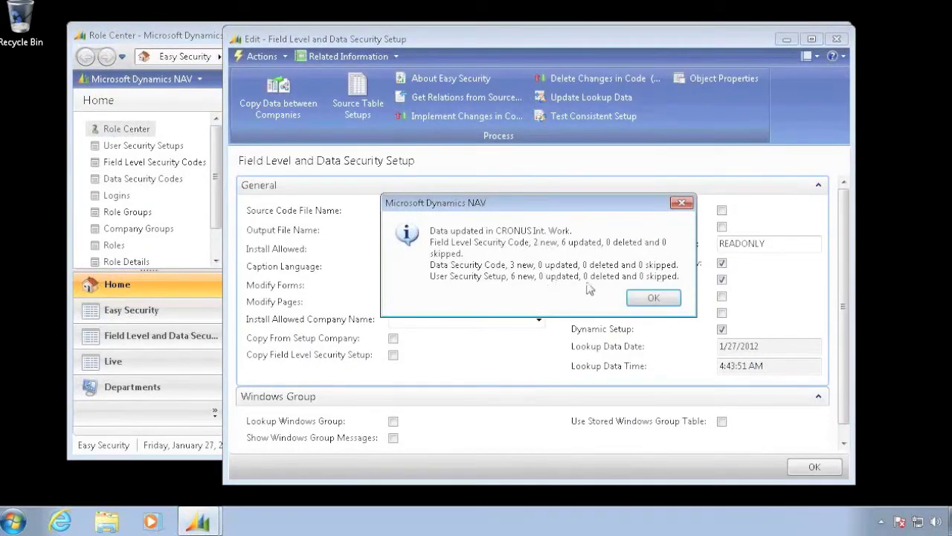
pyautogui.click(652, 298)
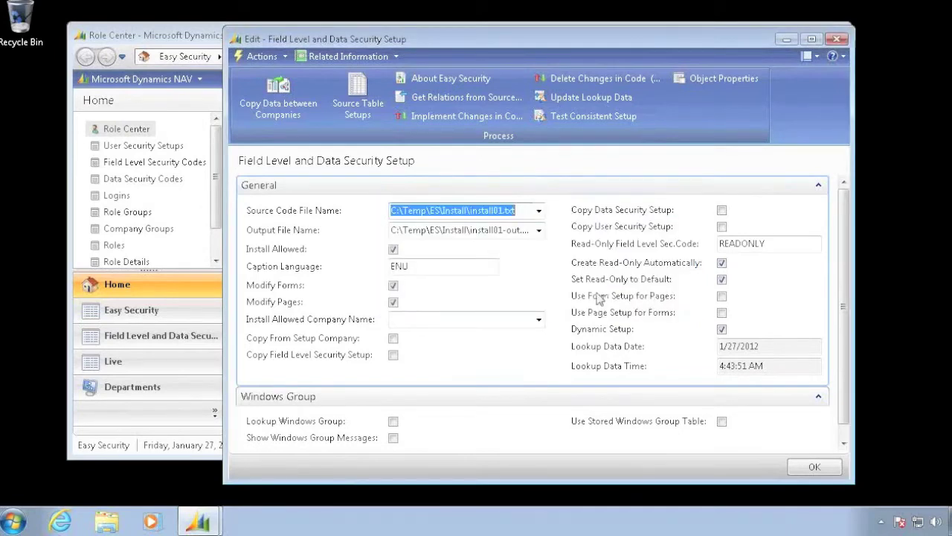
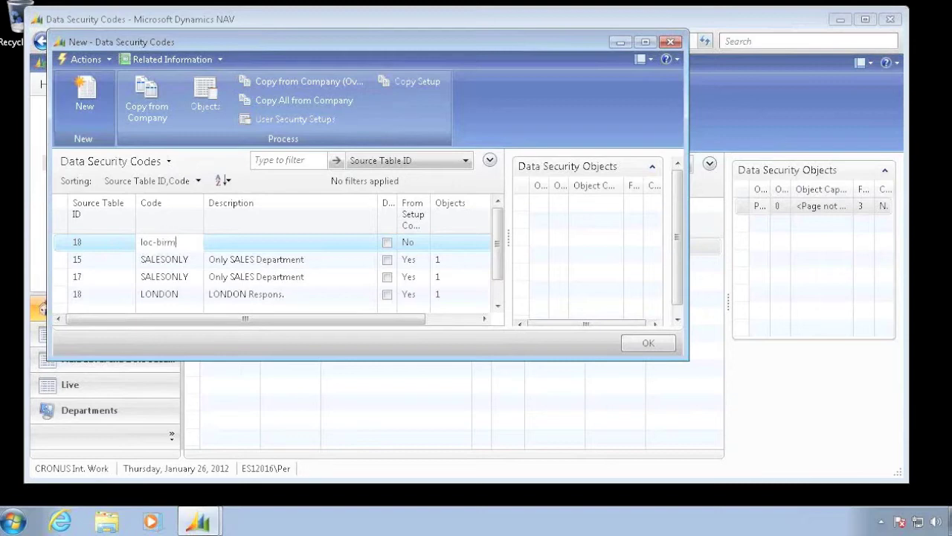
# Step: Complete the new data security code LOC-BIRMINGHAM for source table 18 with the description "Birminghan Respons."
pyautogui.write('ham')
pyautogui.press('Tab')
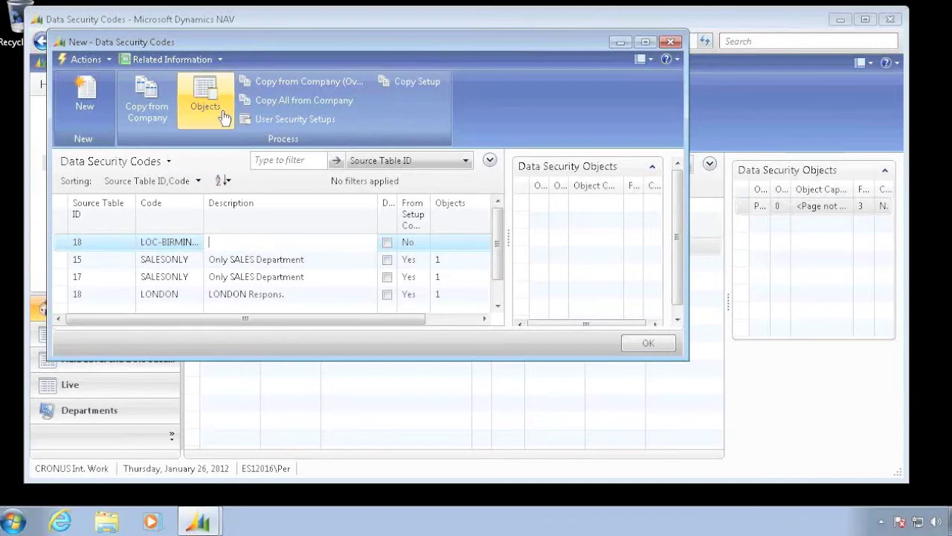
pyautogui.write('Birminghan Re')
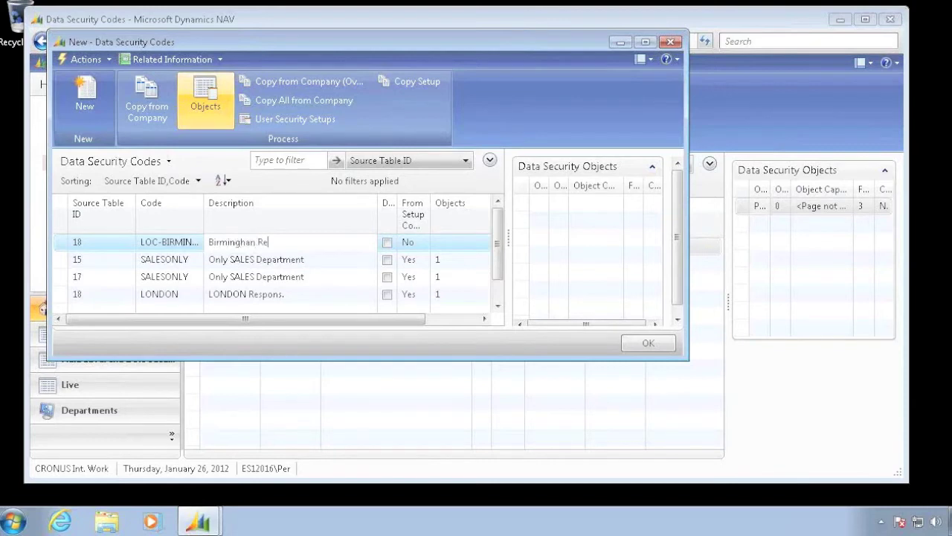
pyautogui.write('spons.')
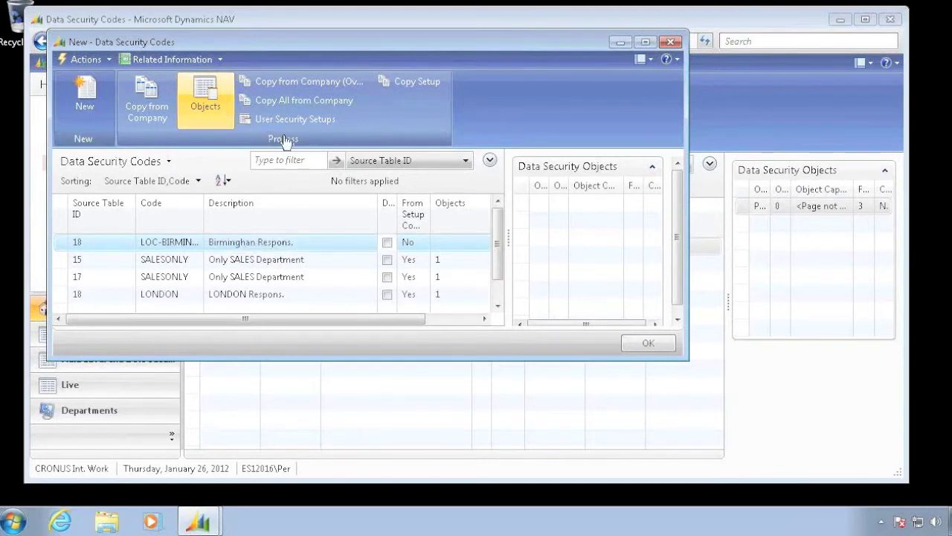
# Step: Add a data security object of type Page to the LOC-BIRMINGHAM code
pyautogui.click(211, 106)
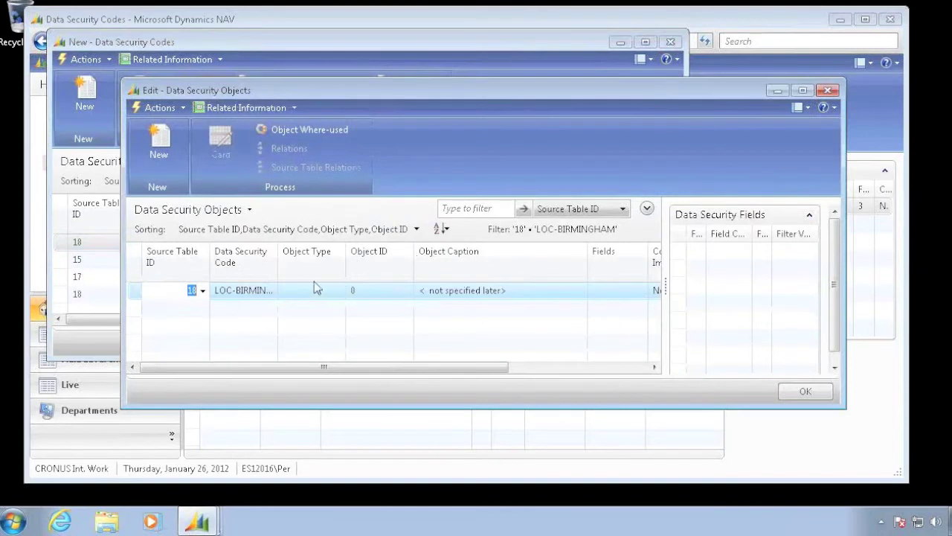
pyautogui.click(310, 290)
pyautogui.click(339, 290)
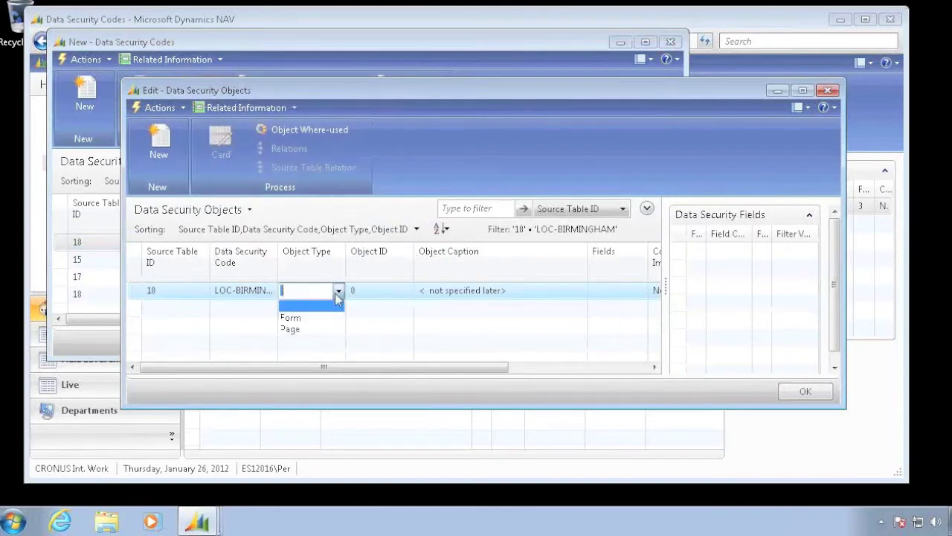
pyautogui.click(301, 329)
# Step: Copy the details of the LONDON data security object into the LOC-BIRMINGHAM page object
pyautogui.click(220, 141)
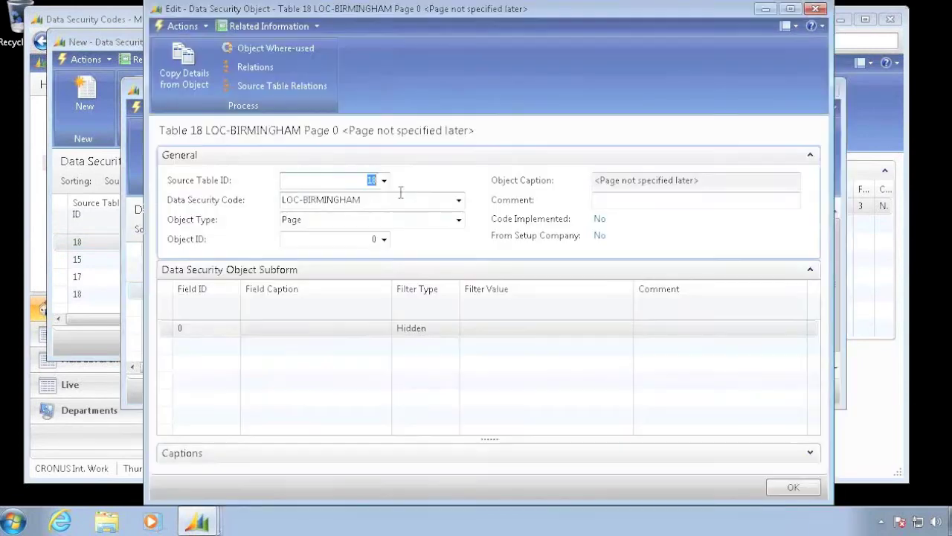
pyautogui.click(184, 71)
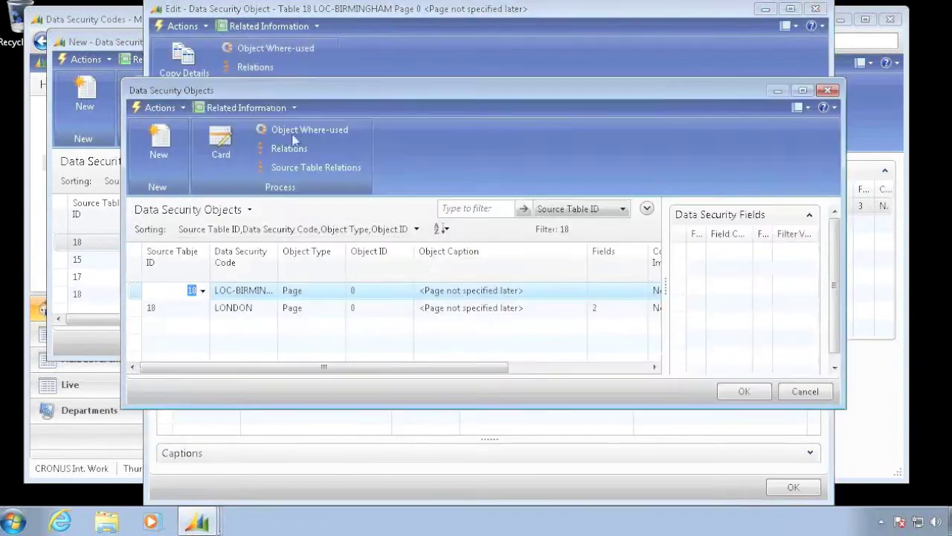
pyautogui.click(271, 315)
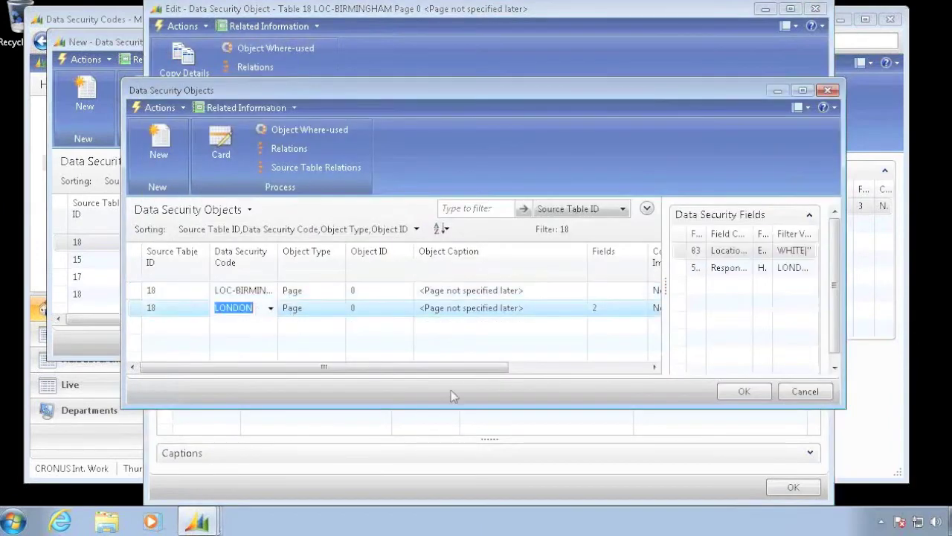
pyautogui.click(744, 391)
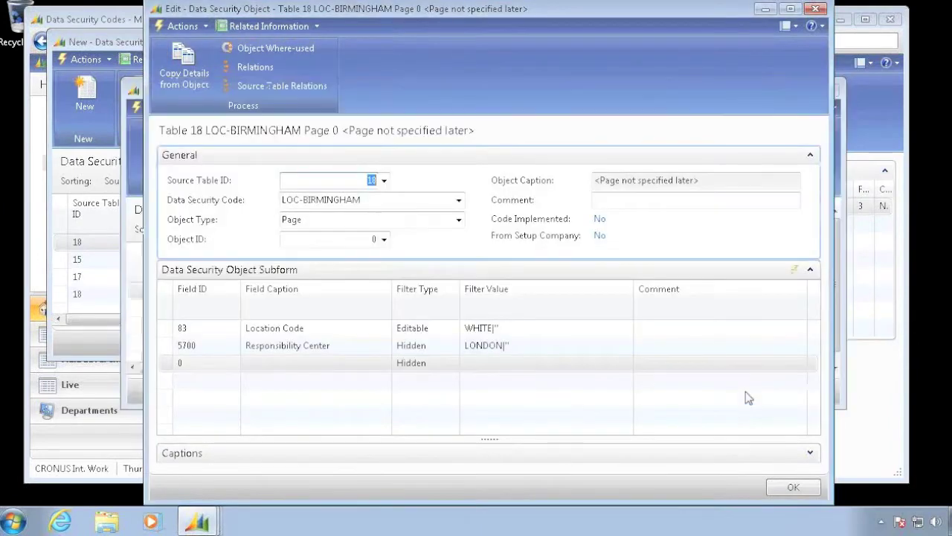
# Step: Set the Responsibility Center filter value of the LOC-BIRMINGHAM object to BIRMINGHAM|'' and close the data security windows
pyautogui.click(505, 345)
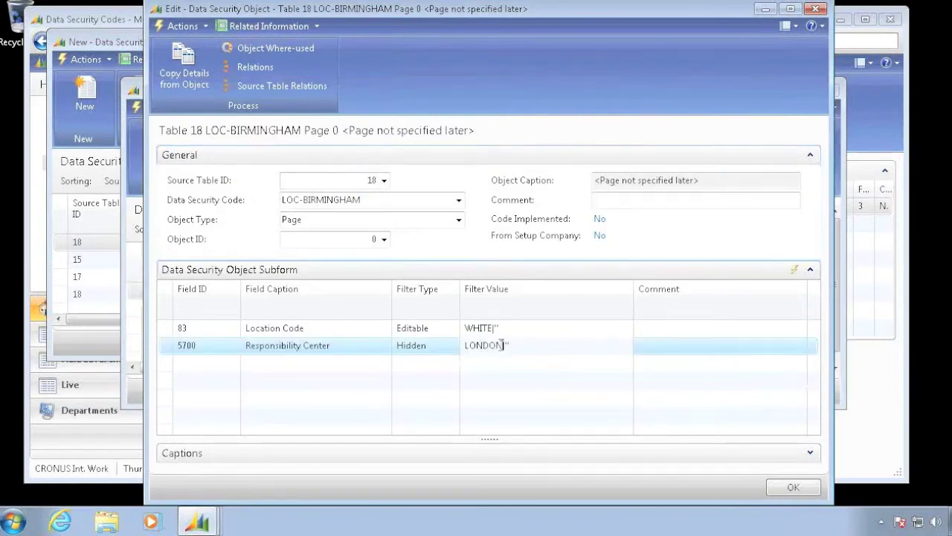
pyautogui.hotkey('shift', 'Home')
pyautogui.write('B')
pyautogui.press('Up')
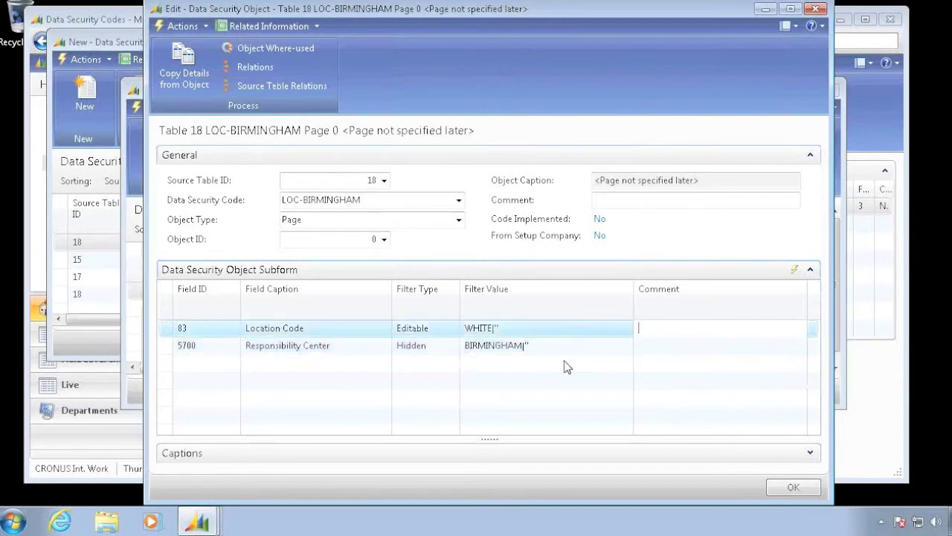
pyautogui.press('Down')
pyautogui.hotkey('shift', 'Tab')
pyautogui.hotkey('shift', 'Tab')
pyautogui.press('Up')
pyautogui.press('Down')
pyautogui.press('Tab')
pyautogui.press('Tab')
pyautogui.press('Up')
pyautogui.press('Escape')
pyautogui.press('Escape')
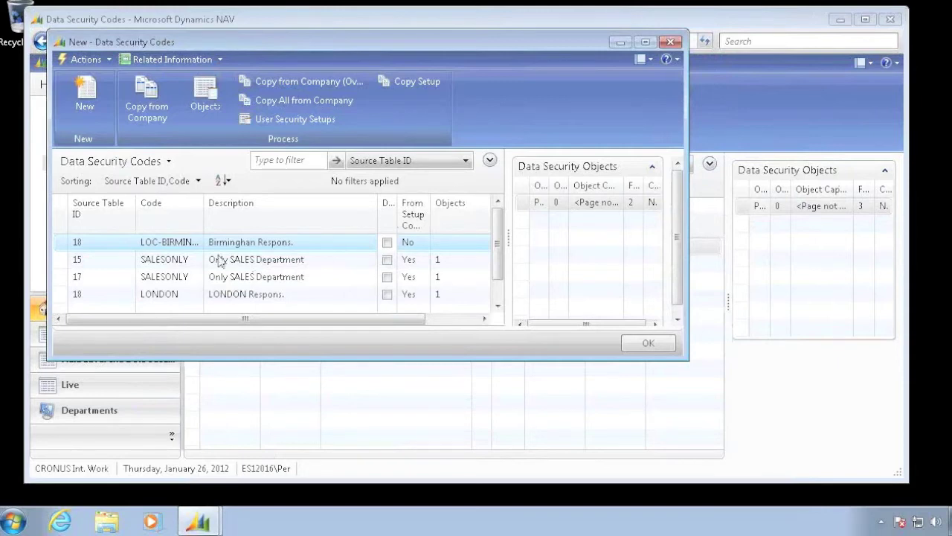
pyautogui.press('Escape')
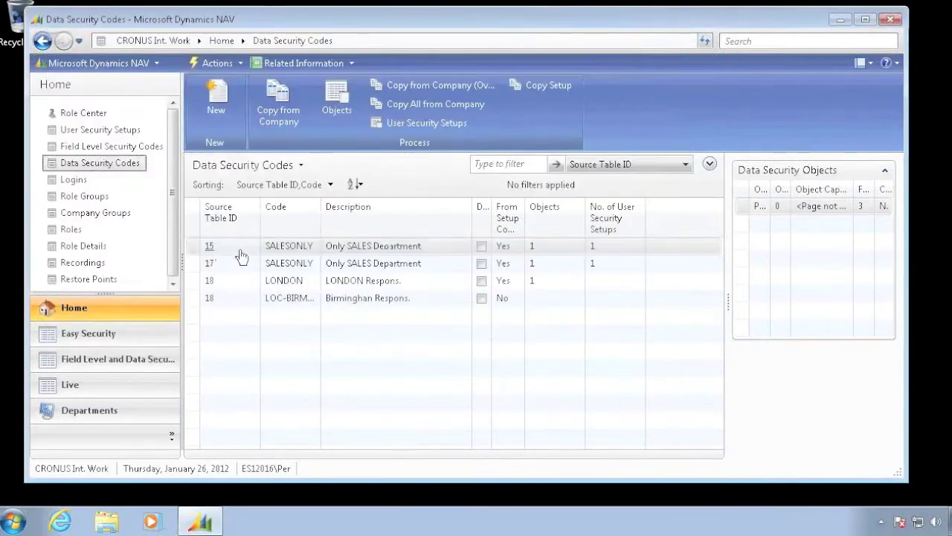
# Step: Return to the setup company Easy Security
pyautogui.click(112, 63)
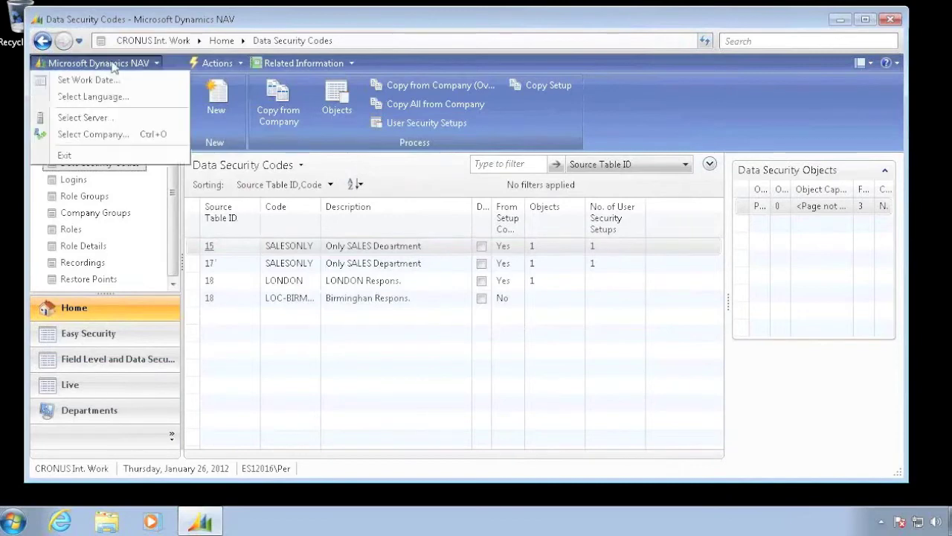
pyautogui.click(96, 135)
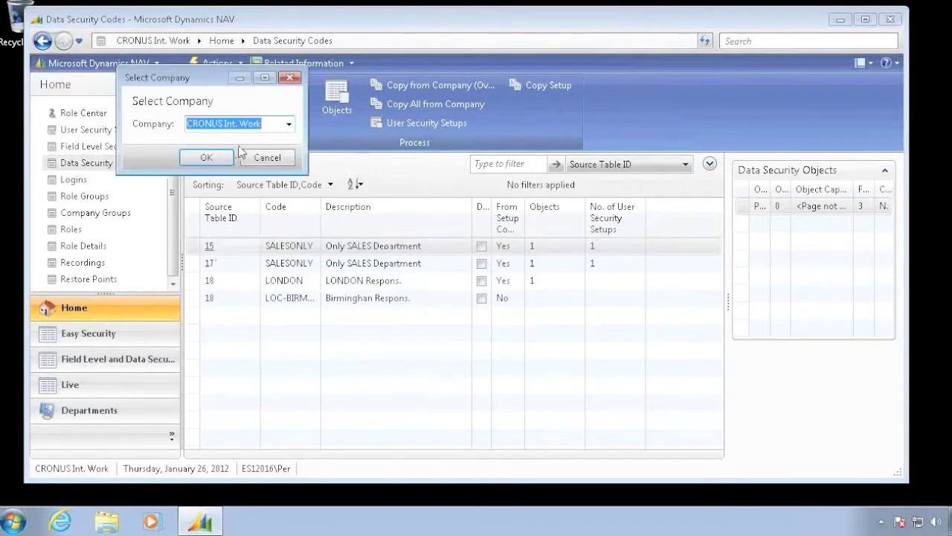
pyautogui.click(290, 125)
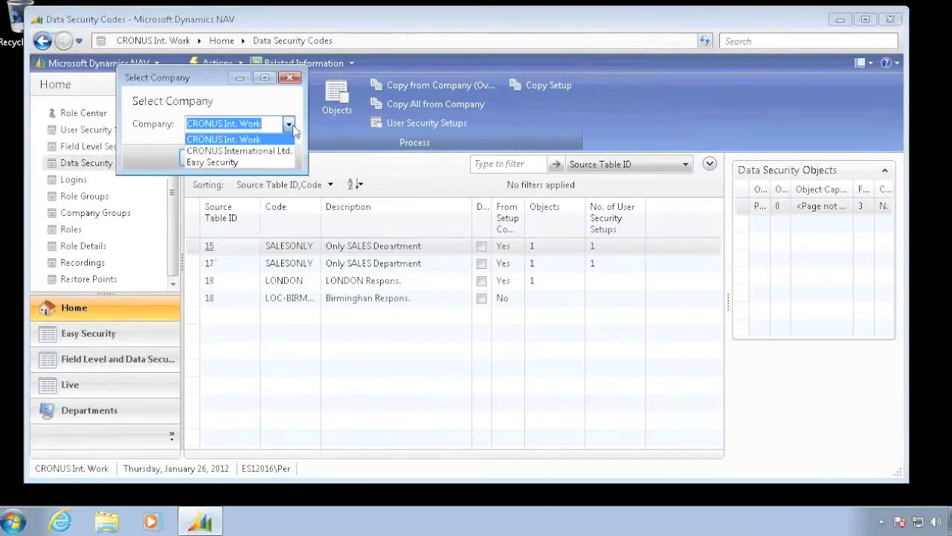
pyautogui.click(219, 162)
pyautogui.click(215, 157)
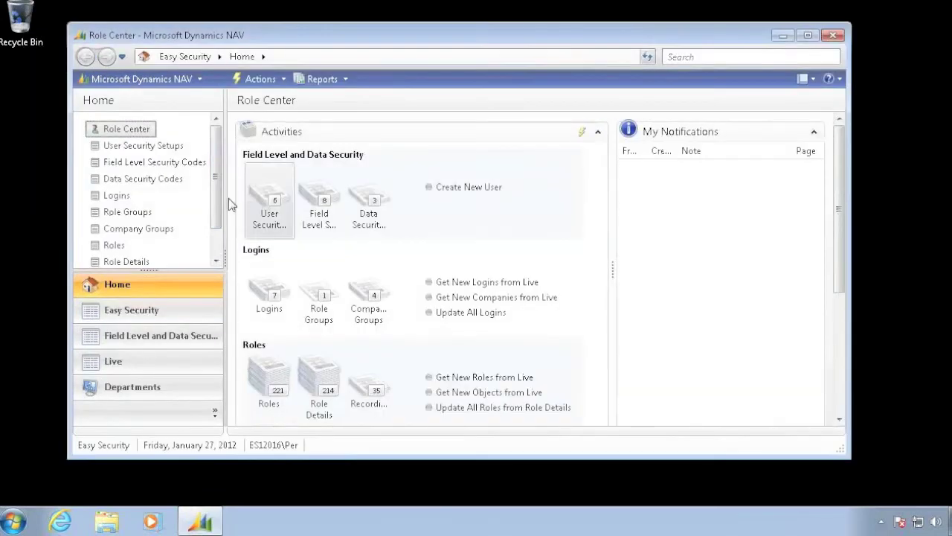
# Step: Copy the LOC-BIRMINGHAM data security code from CRONUS Int. Work into Easy Security with the overwriting variant of Copy from Company
pyautogui.click(137, 180)
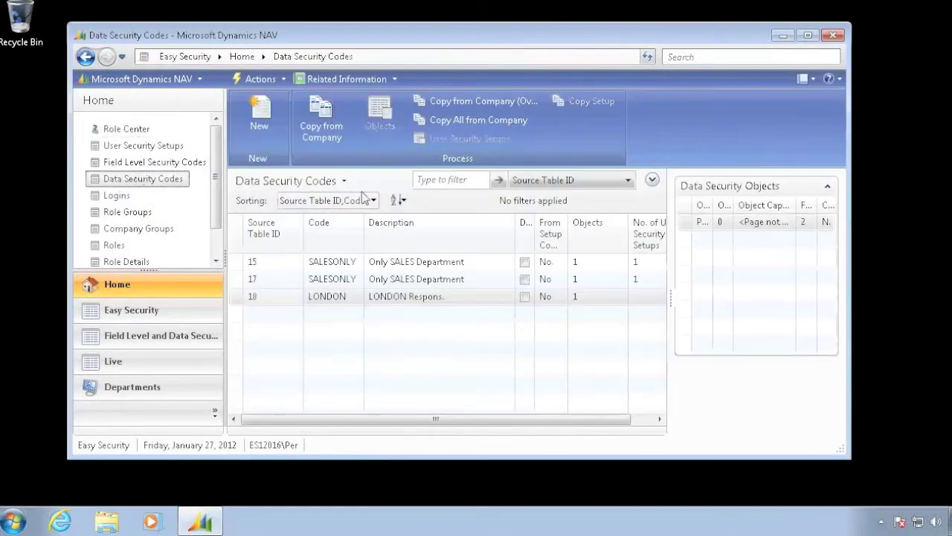
pyautogui.click(464, 105)
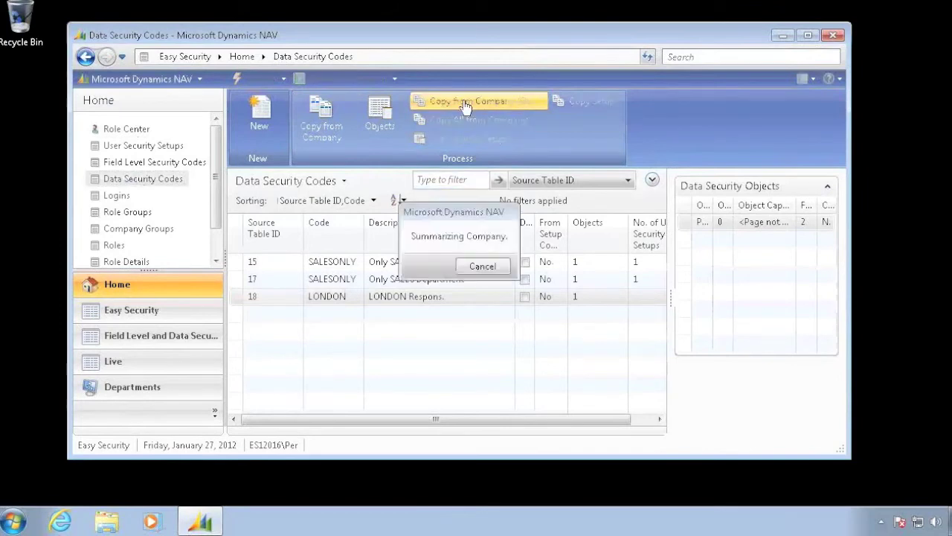
pyautogui.click(353, 305)
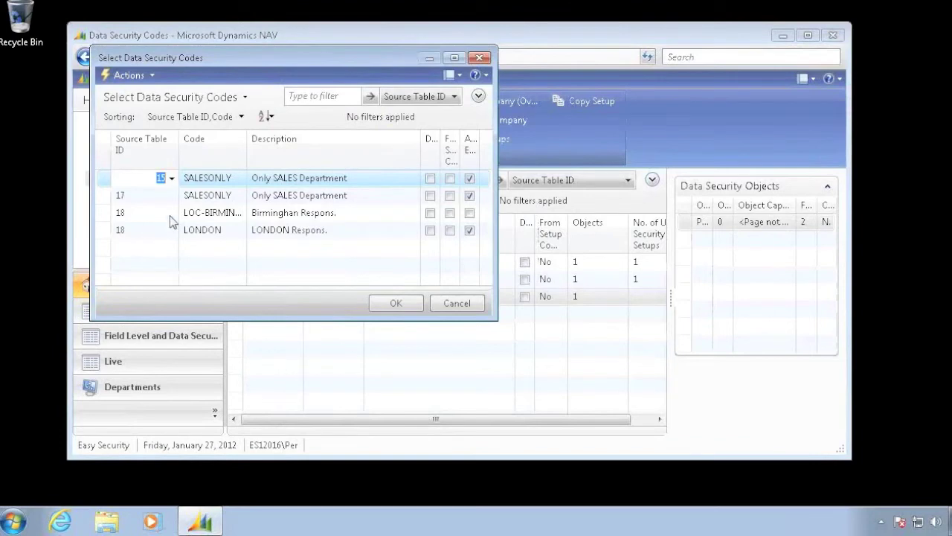
pyautogui.click(202, 214)
pyautogui.click(397, 305)
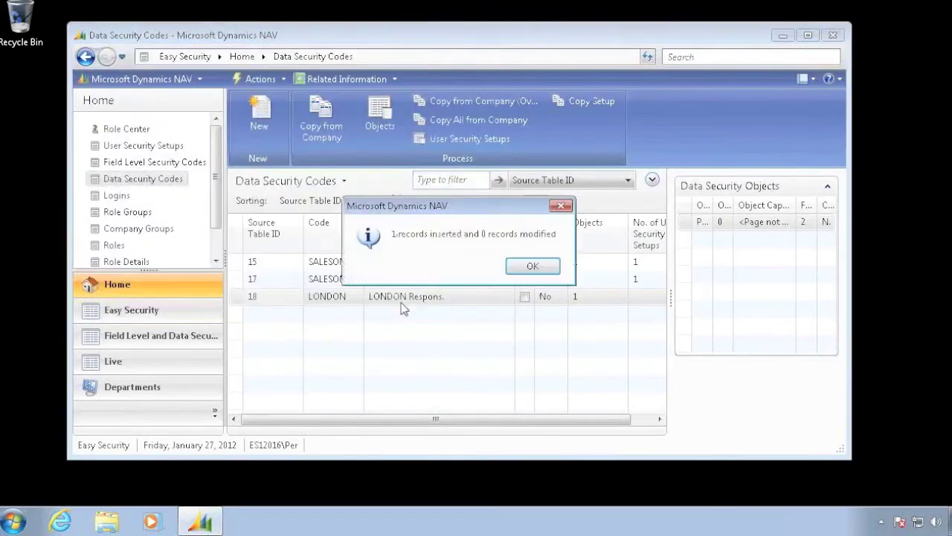
pyautogui.click(531, 267)
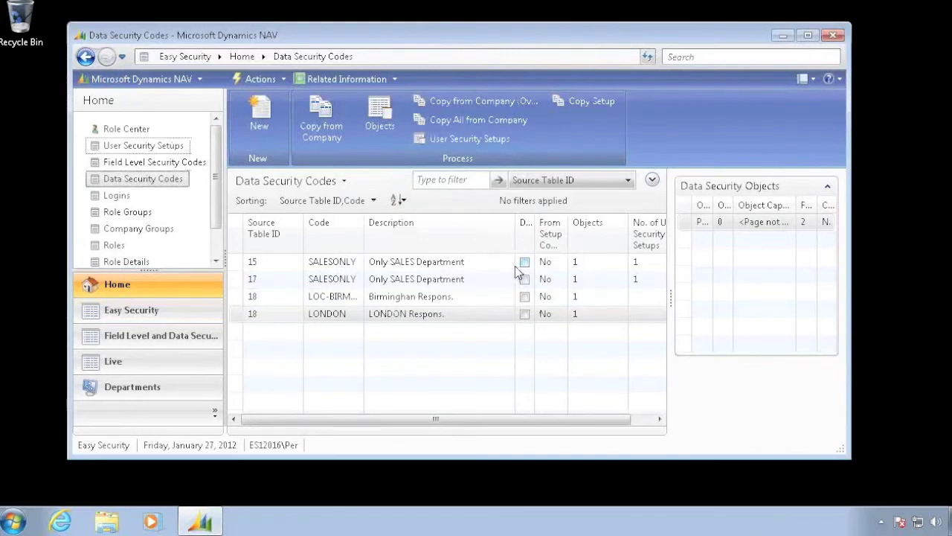
# Step: Rename the copied LOC-BIRMINGHAM data security code for source table 18 as BIRMINGHAM in Easy Security
pyautogui.click(324, 301)
pyautogui.rightClick(332, 298)
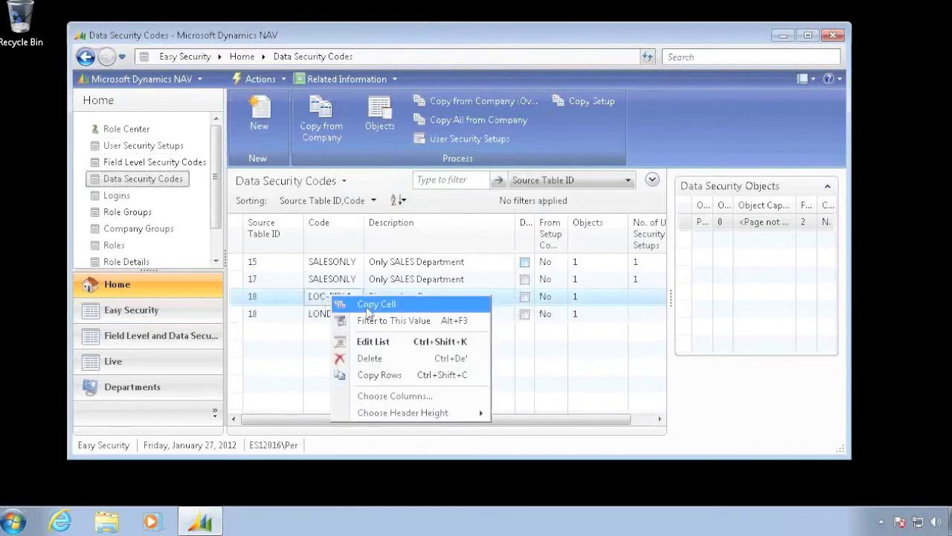
pyautogui.click(381, 340)
pyautogui.click(165, 273)
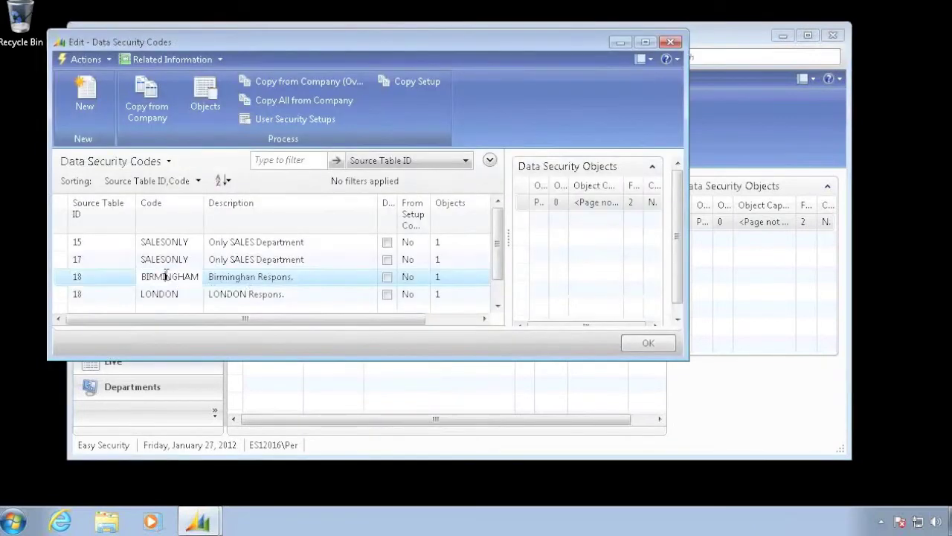
pyautogui.press('Home')
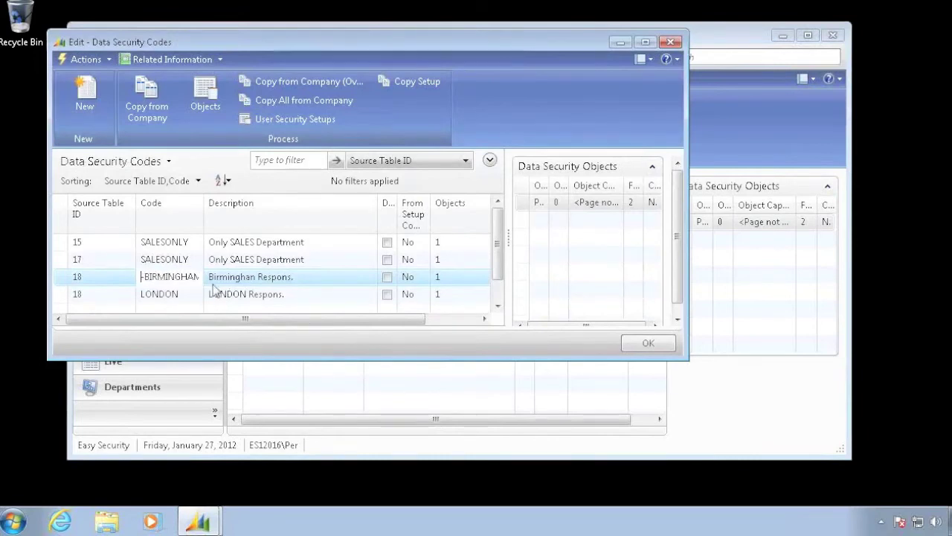
pyautogui.press('Tab')
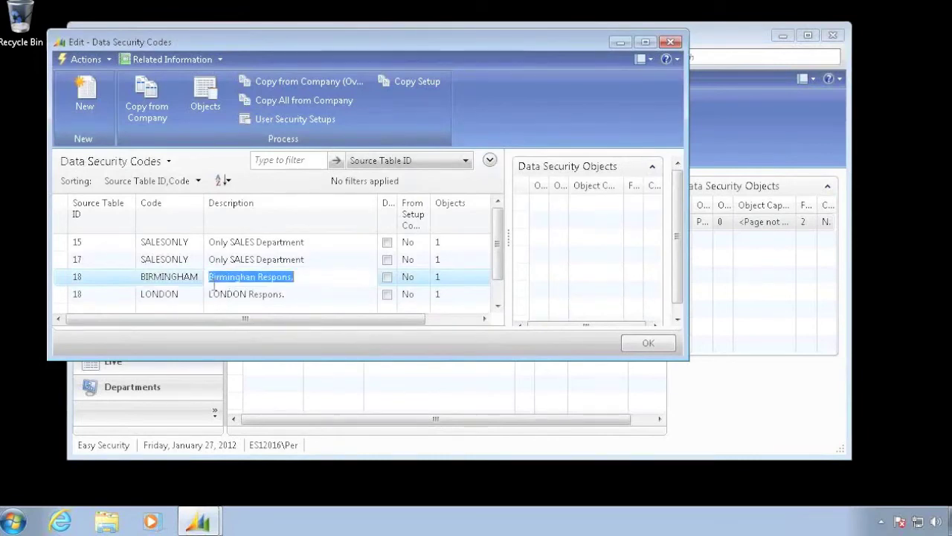
# Step: Confirm renaming the source table 18 code as BIRMINGHAM and close the Data Security Codes editing window
pyautogui.press('Down')
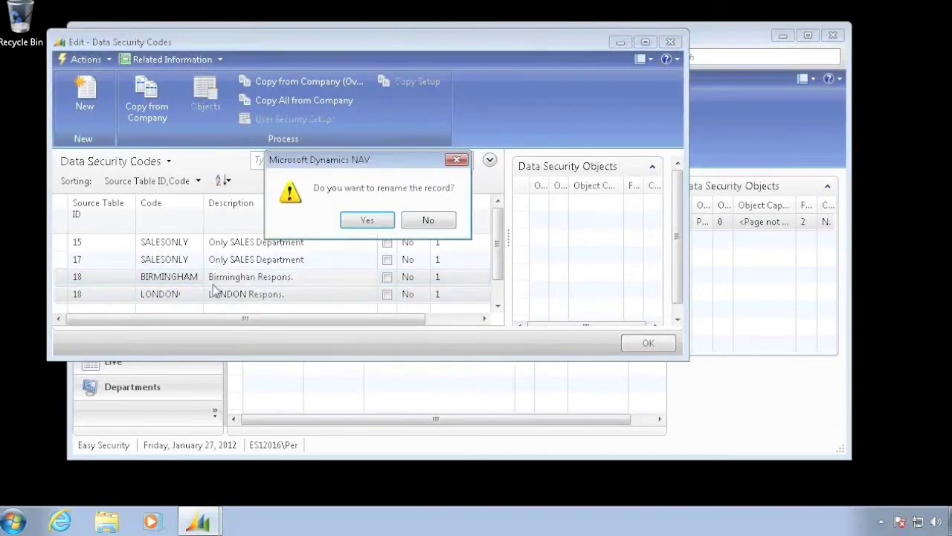
pyautogui.click(369, 220)
pyautogui.press('Up')
pyautogui.press('Up')
pyautogui.press('Up')
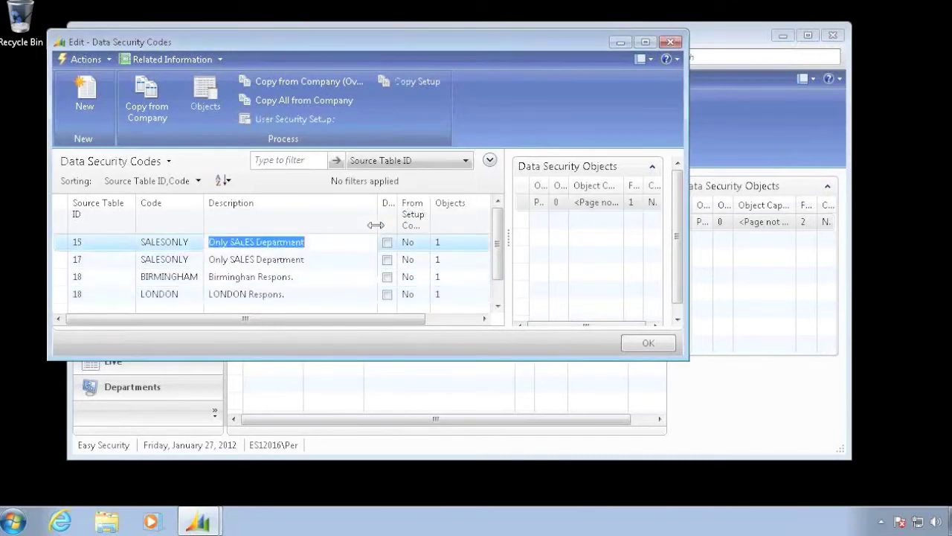
pyautogui.hotkey('shift', 'Tab')
pyautogui.hotkey('shift', 'Tab')
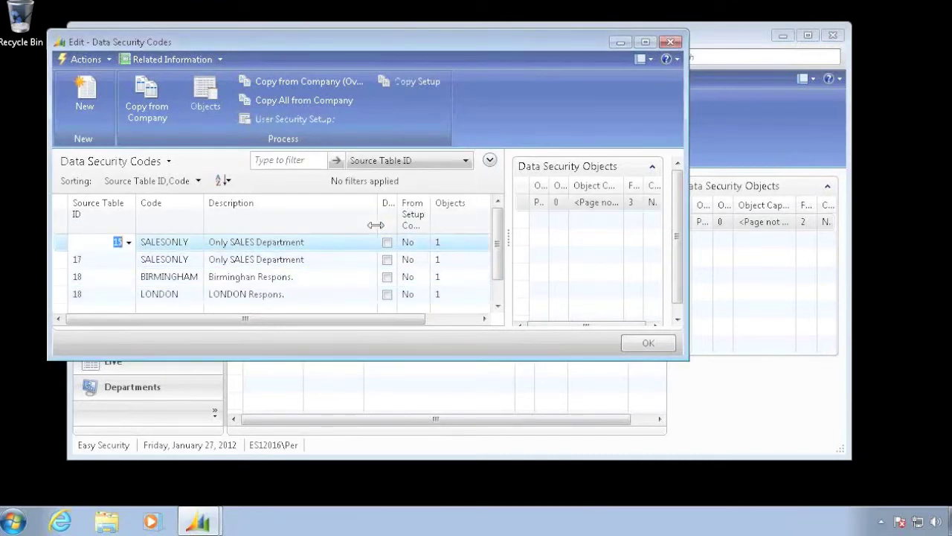
pyautogui.press('Escape')
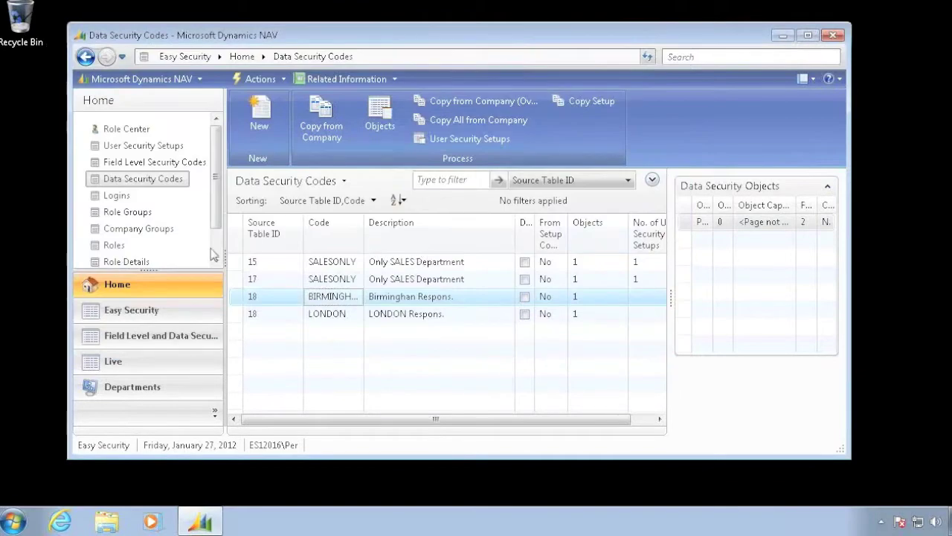
# Step: Copy the data between companies from the Field Level and Data Security Setup of Easy Security and close the setup
pyautogui.click(119, 128)
pyautogui.click(250, 82)
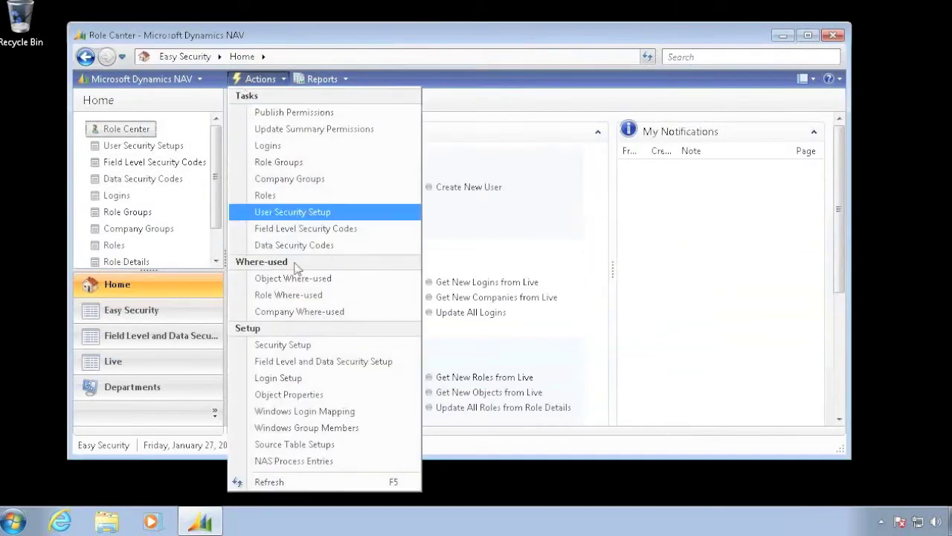
pyautogui.click(287, 363)
pyautogui.click(275, 119)
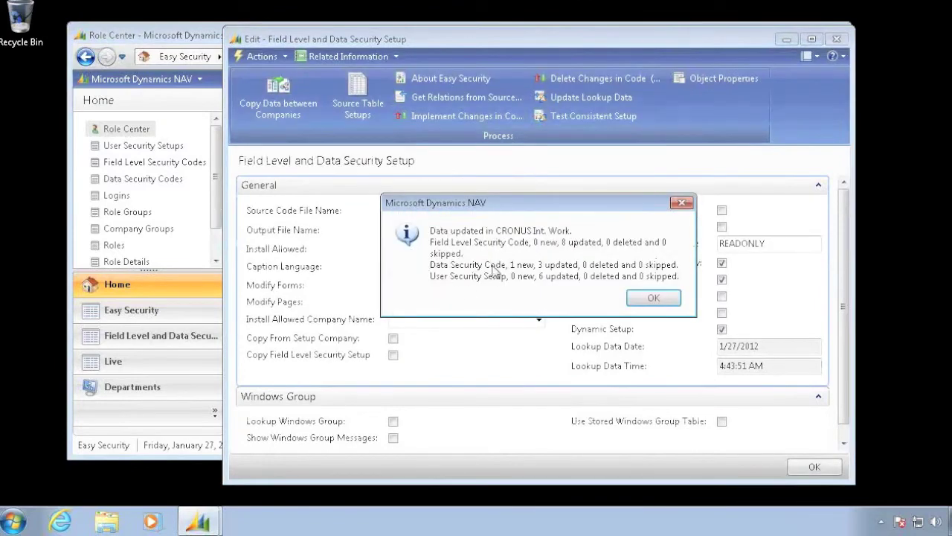
pyautogui.click(659, 301)
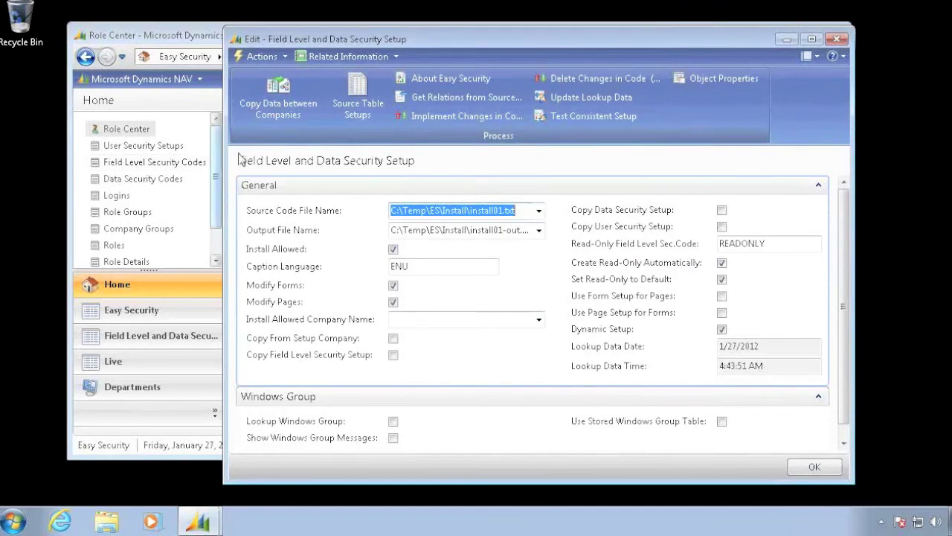
pyautogui.press('Escape')
# Step: Switch the working company to CRONUS Int. Work
pyautogui.click(179, 81)
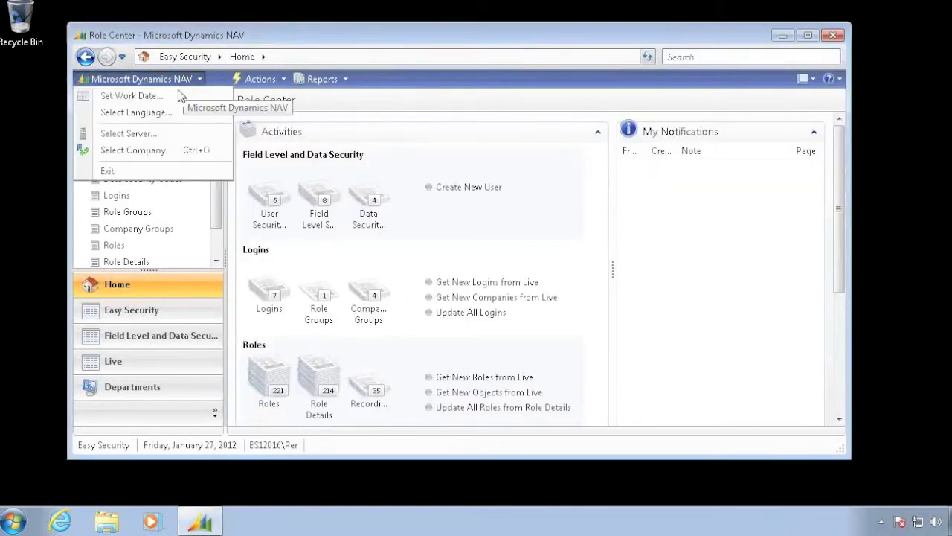
pyautogui.click(159, 150)
pyautogui.click(289, 124)
pyautogui.click(245, 140)
pyautogui.click(207, 158)
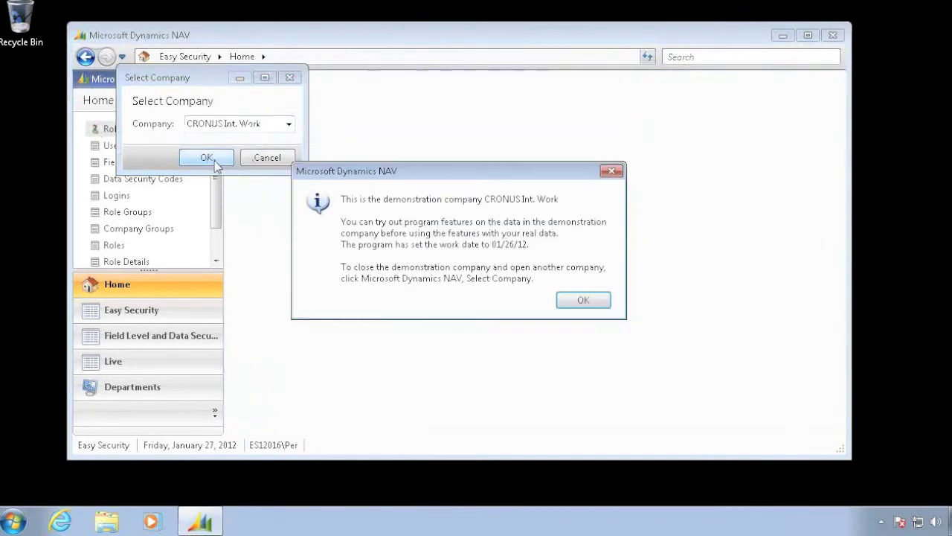
pyautogui.click(585, 302)
# Step: Delete the local LOC-BIRMINGHAM data security code for source table 18 in CRONUS Int. Work
pyautogui.click(100, 162)
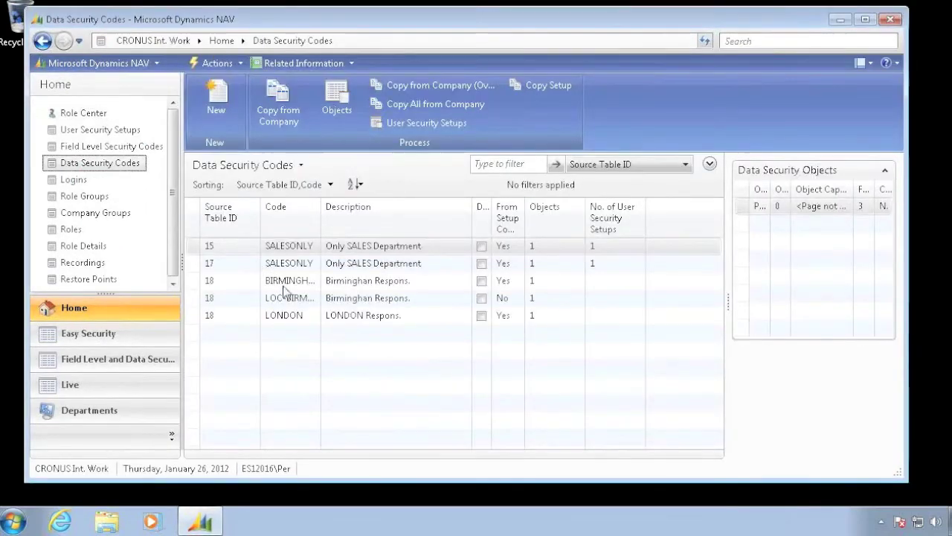
pyautogui.click(198, 300)
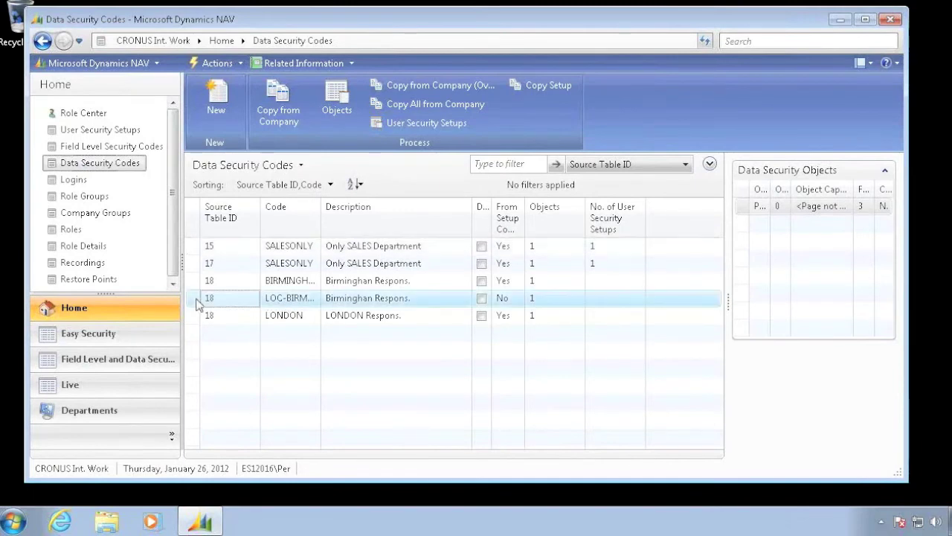
pyautogui.rightClick(259, 302)
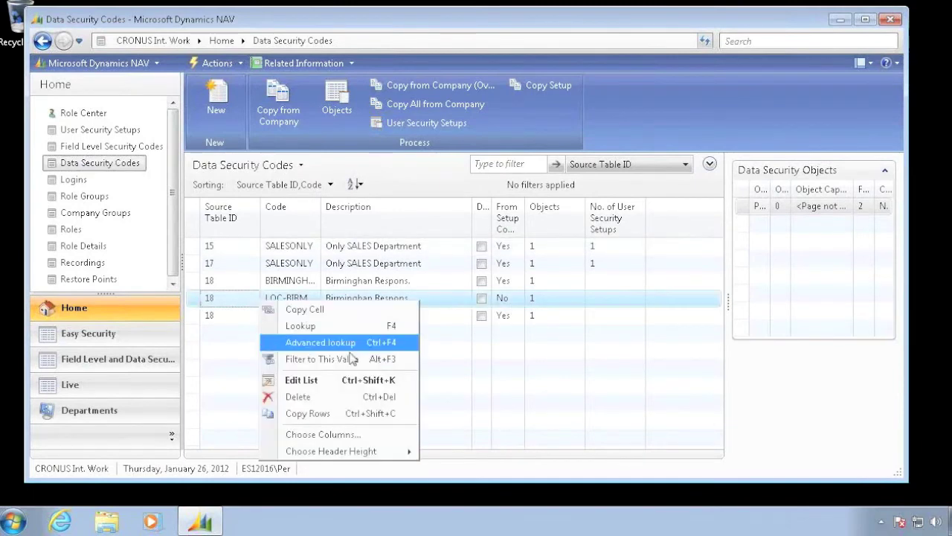
pyautogui.click(301, 397)
pyautogui.click(445, 273)
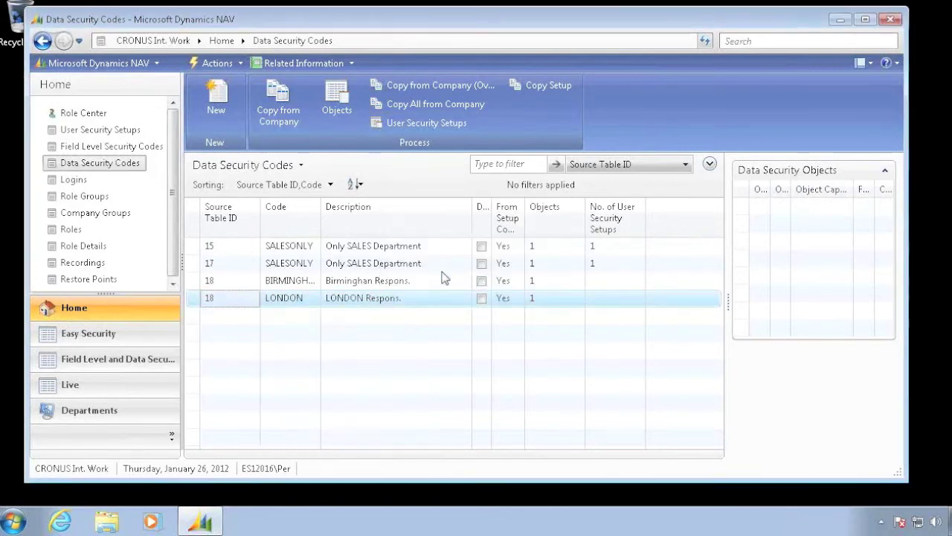
# Step: Try to add a Form object line to the BIRMINGHAM data security code of source table 18
pyautogui.click(346, 284)
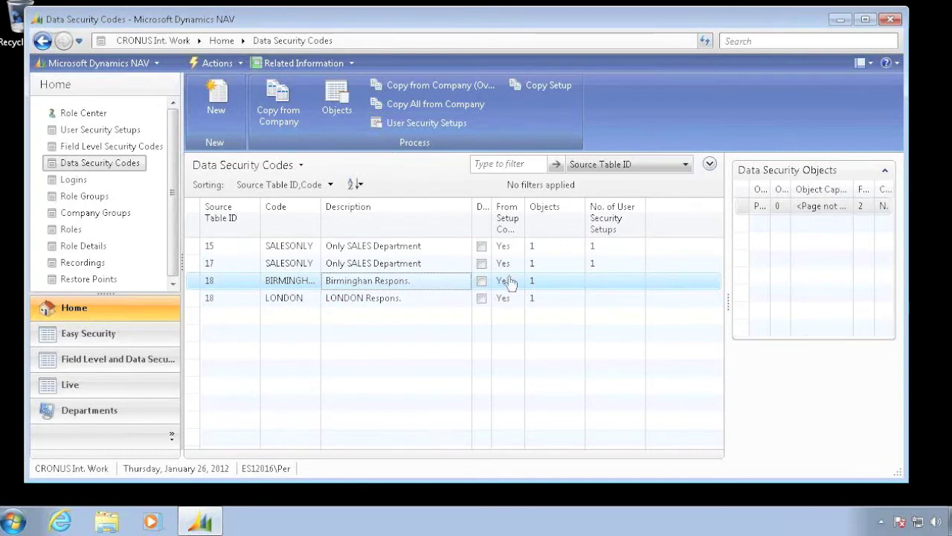
pyautogui.click(334, 103)
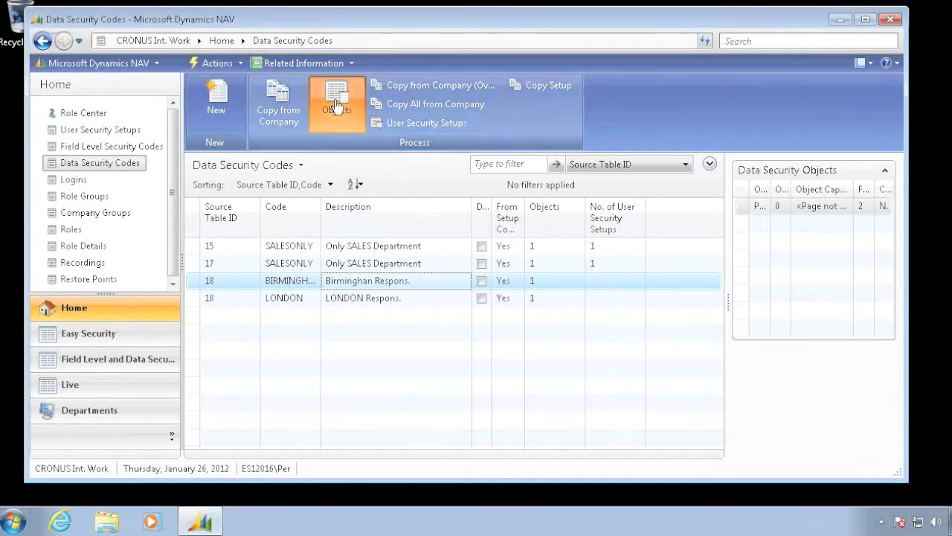
pyautogui.click(223, 310)
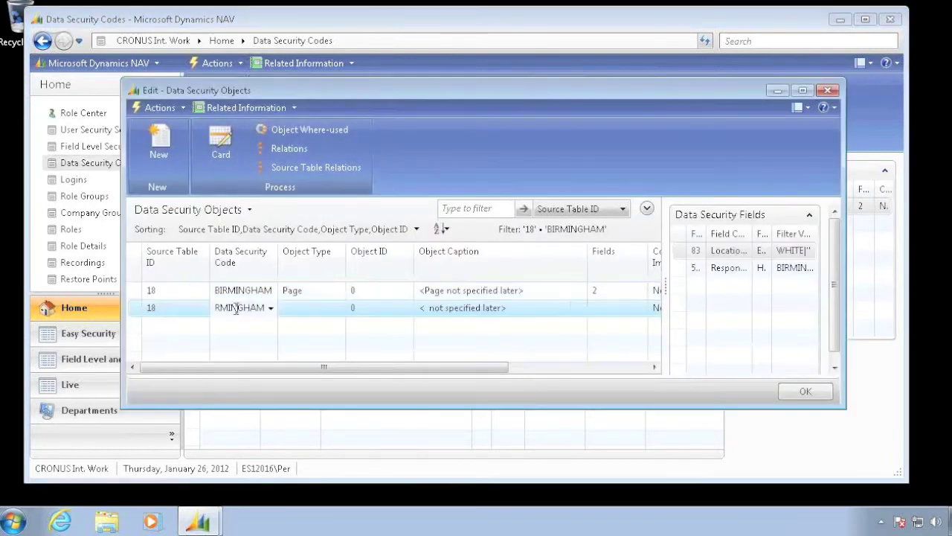
pyautogui.press('Tab')
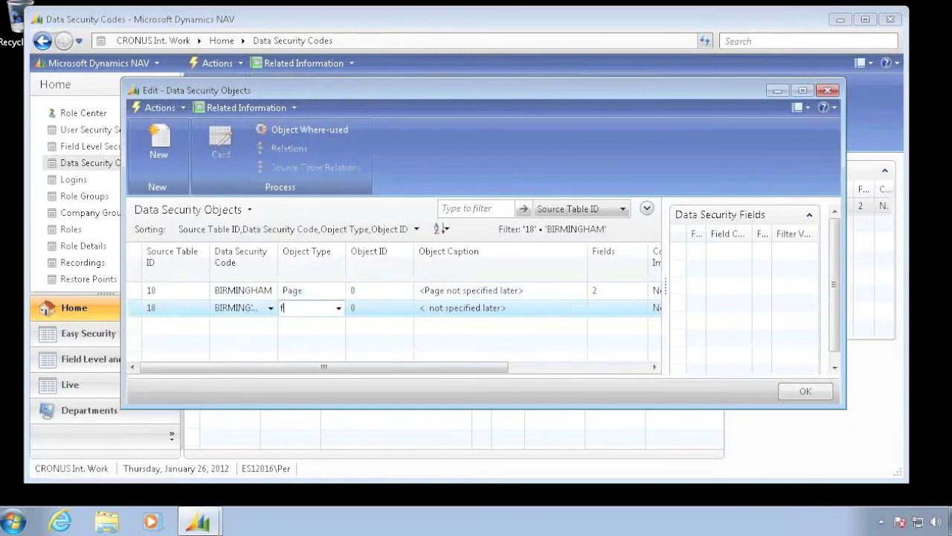
pyautogui.write('f')
pyautogui.press('Tab')
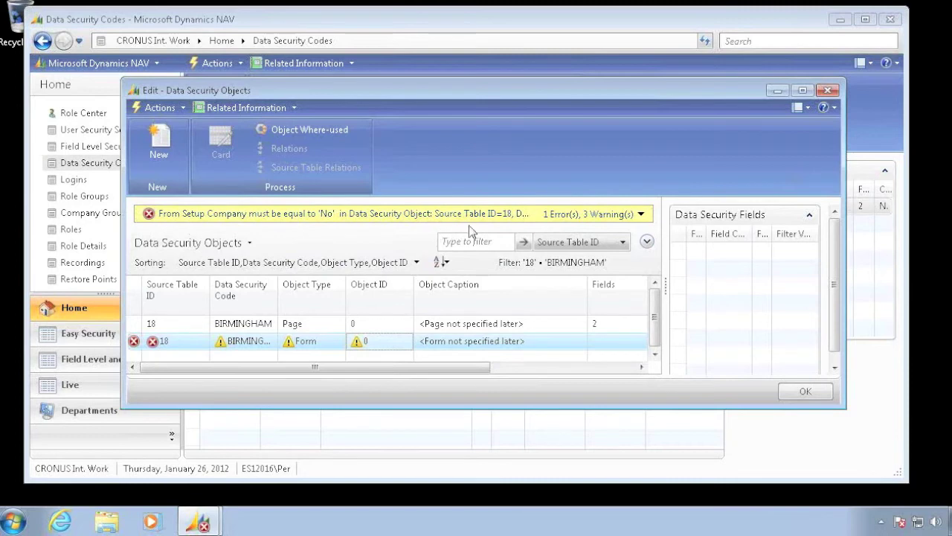
# Step: Delete the newly added Form line from the BIRMINGHAM data security objects
pyautogui.click(155, 344)
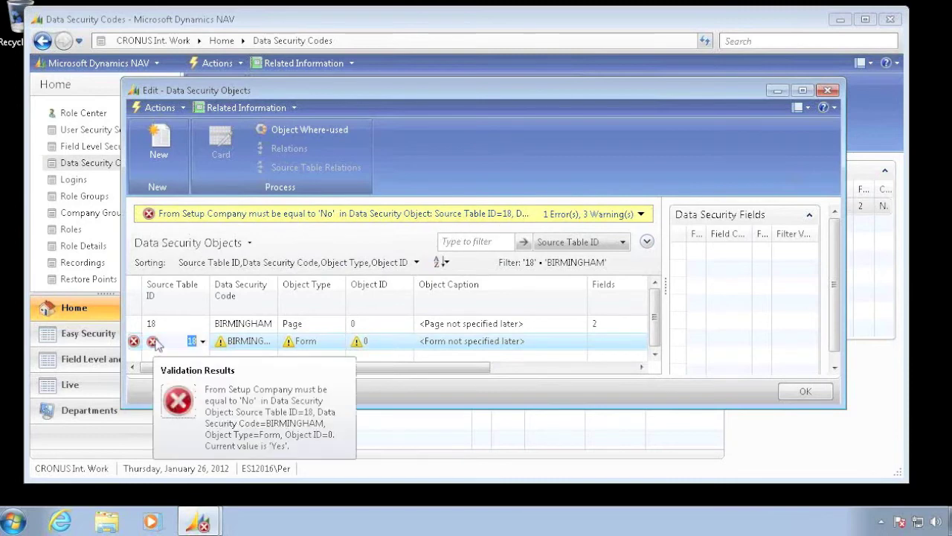
pyautogui.rightClick(215, 341)
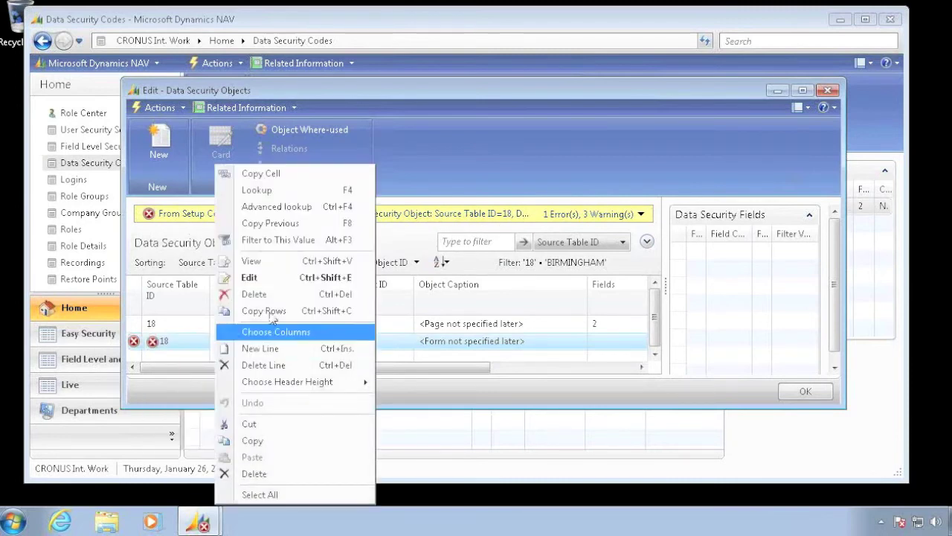
pyautogui.click(255, 294)
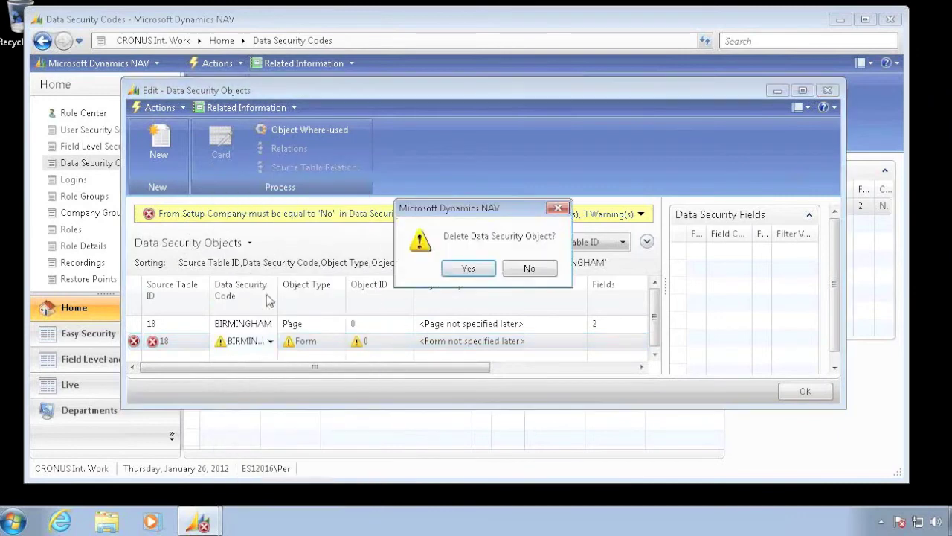
pyautogui.press('Return')
pyautogui.press('Tab')
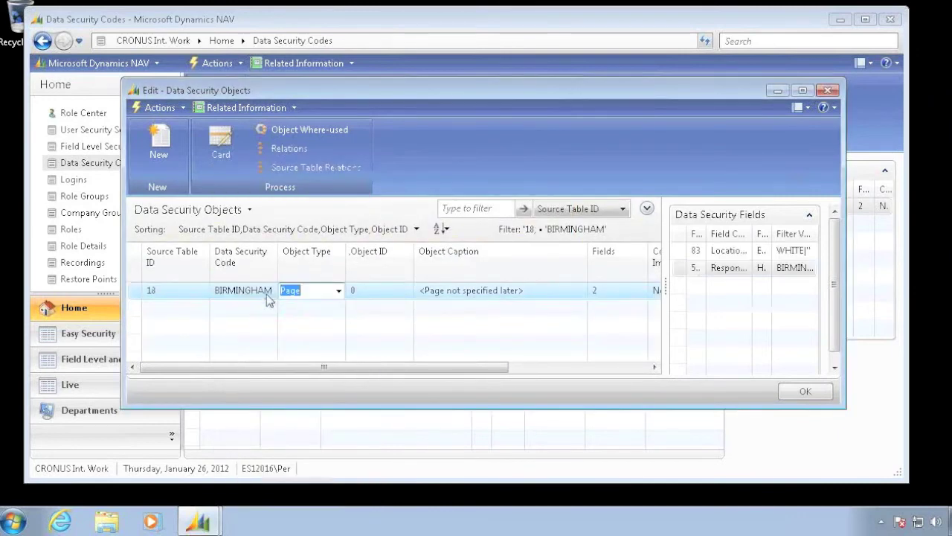
# Step: Try to add field 1 (No.) to the BIRMINGHAM page object's card and close the data security object windows
pyautogui.press('Tab')
pyautogui.click(220, 145)
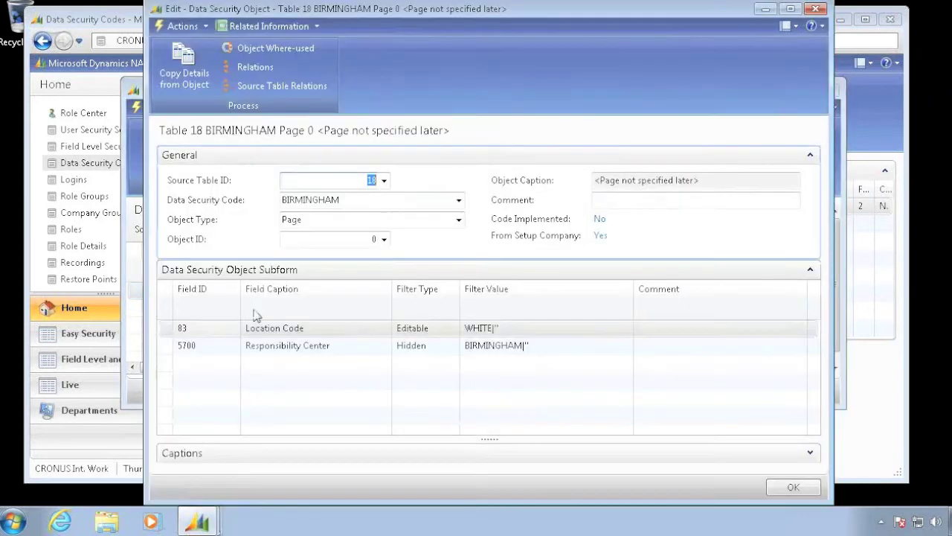
pyautogui.click(215, 365)
pyautogui.click(233, 363)
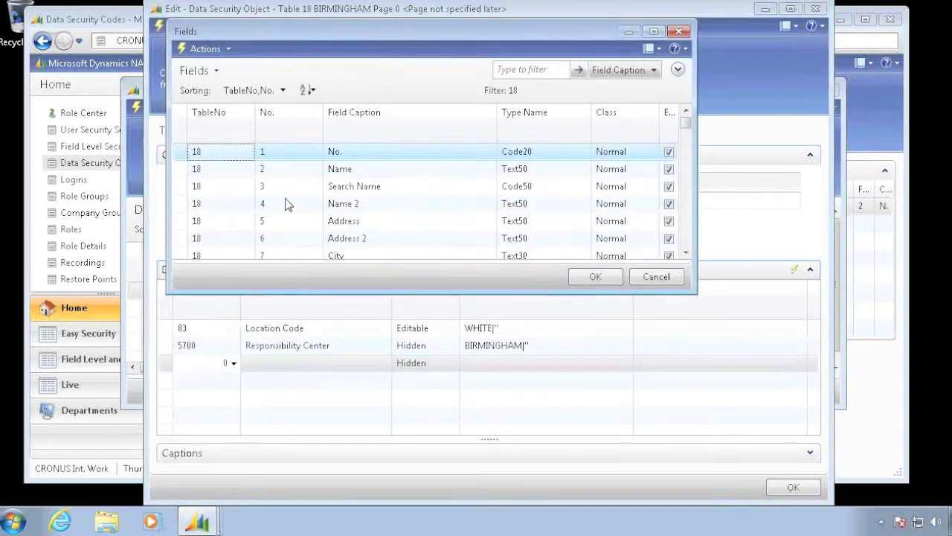
pyautogui.click(604, 280)
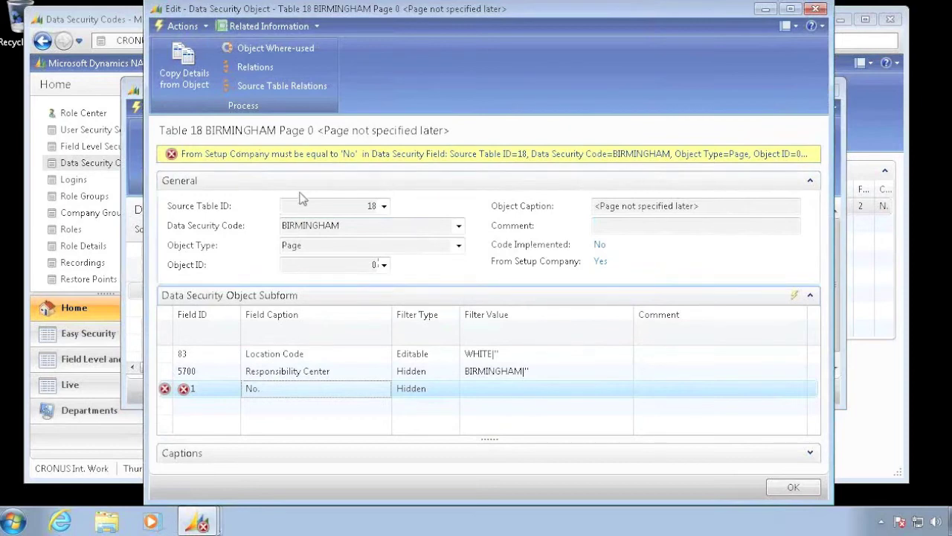
pyautogui.click(816, 10)
pyautogui.click(504, 276)
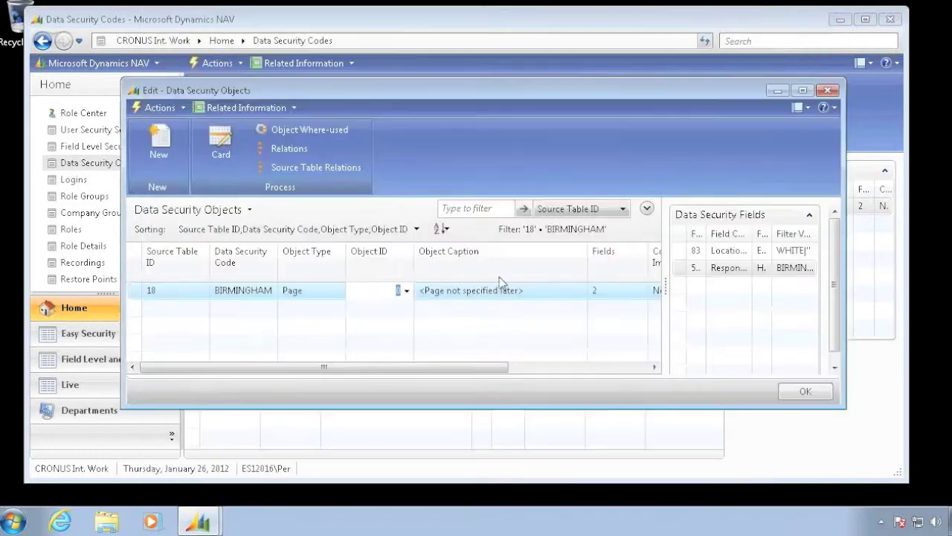
pyautogui.press('Escape')
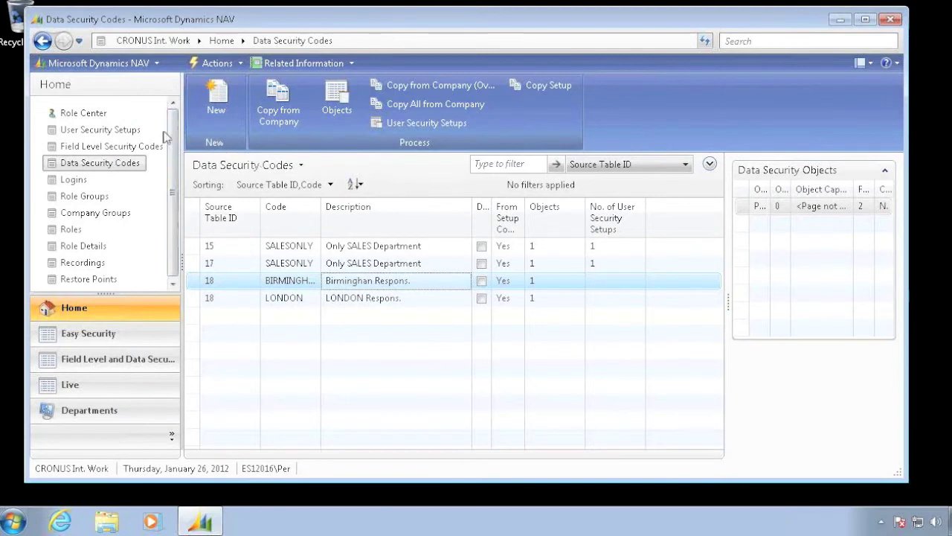
# Step: Switch the working company to CRONUS International Ltd
pyautogui.click(145, 65)
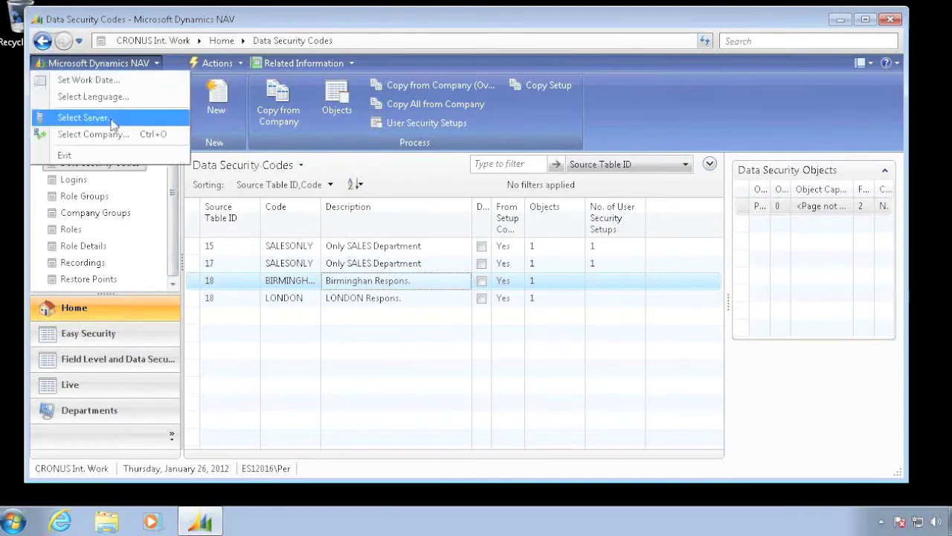
pyautogui.click(92, 135)
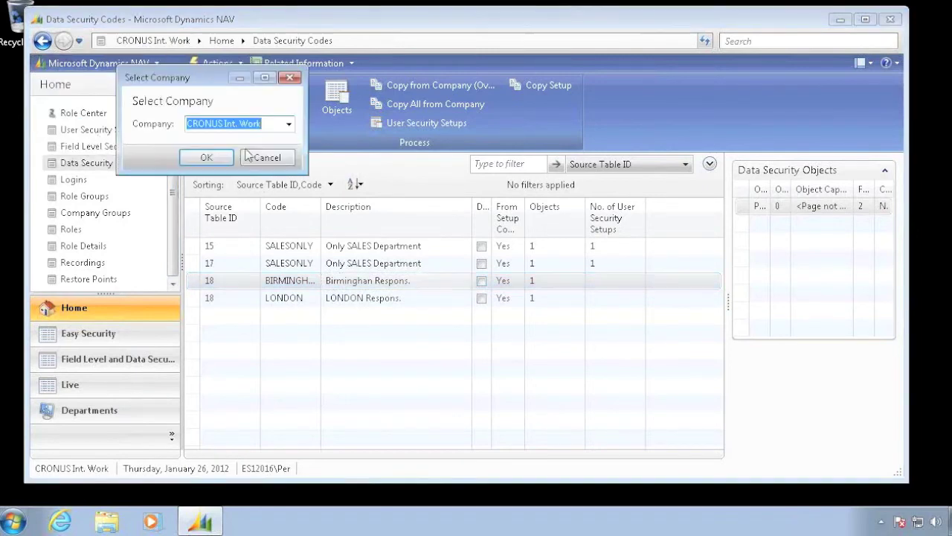
pyautogui.click(288, 123)
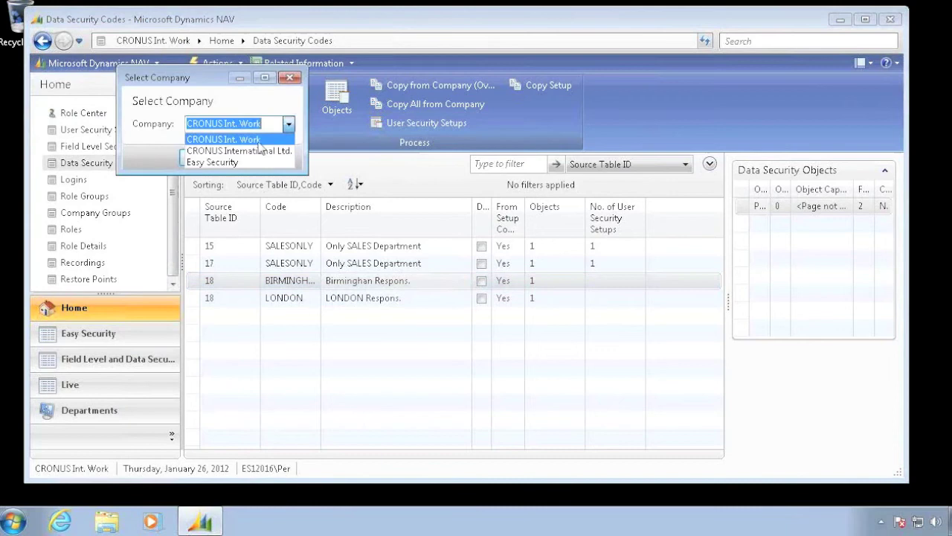
pyautogui.click(222, 151)
pyautogui.click(207, 158)
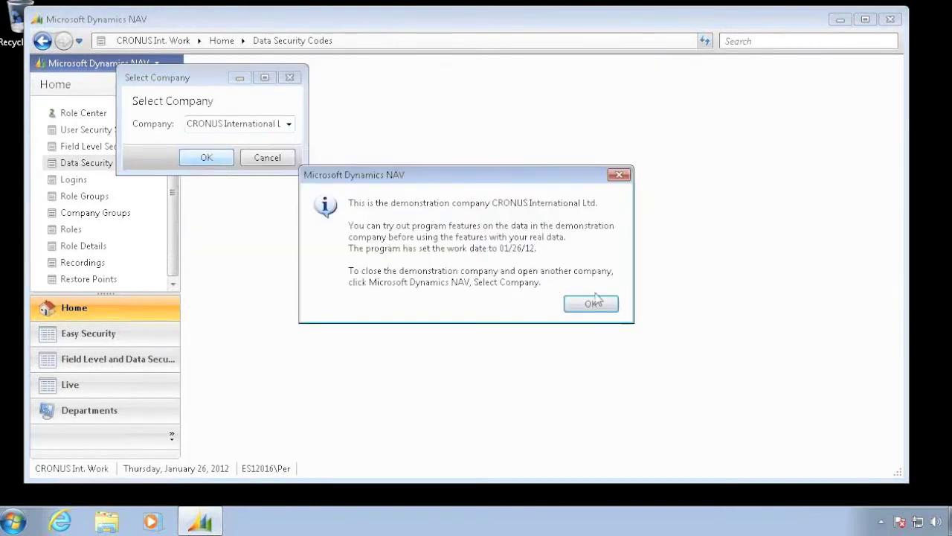
pyautogui.click(590, 303)
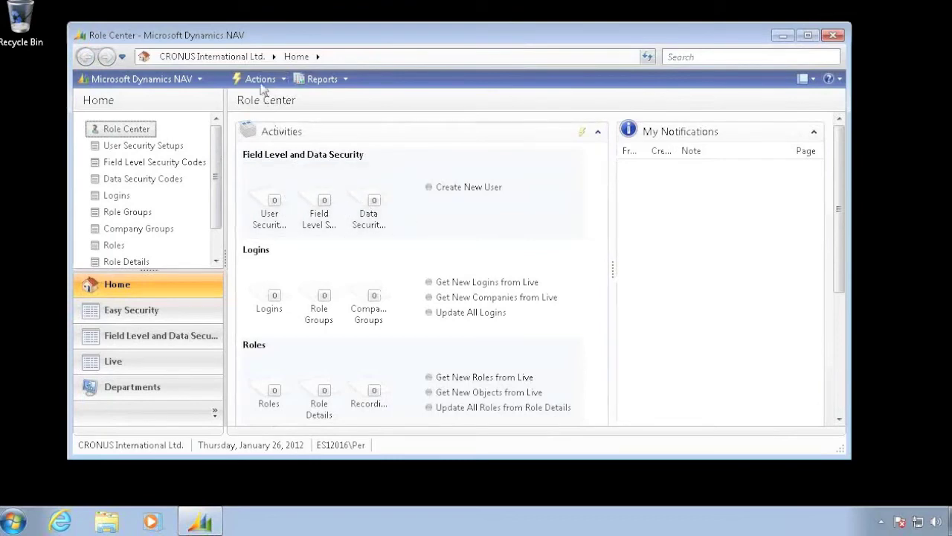
# Step: Set Install Allowed Company Name to Easy Security in the Field Level and Data Security Setup of CRONUS International Ltd
pyautogui.click(260, 80)
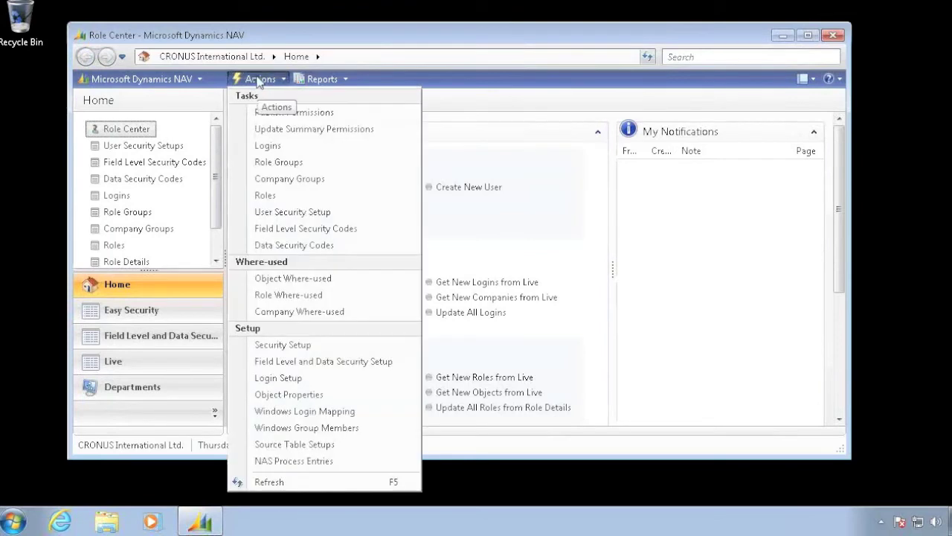
pyautogui.click(298, 364)
pyautogui.click(408, 319)
pyautogui.click(539, 319)
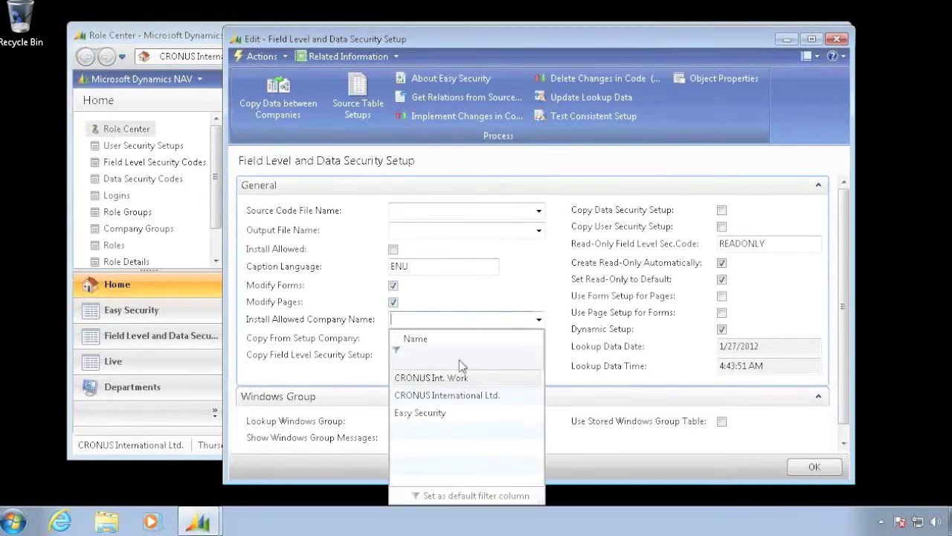
pyautogui.click(428, 415)
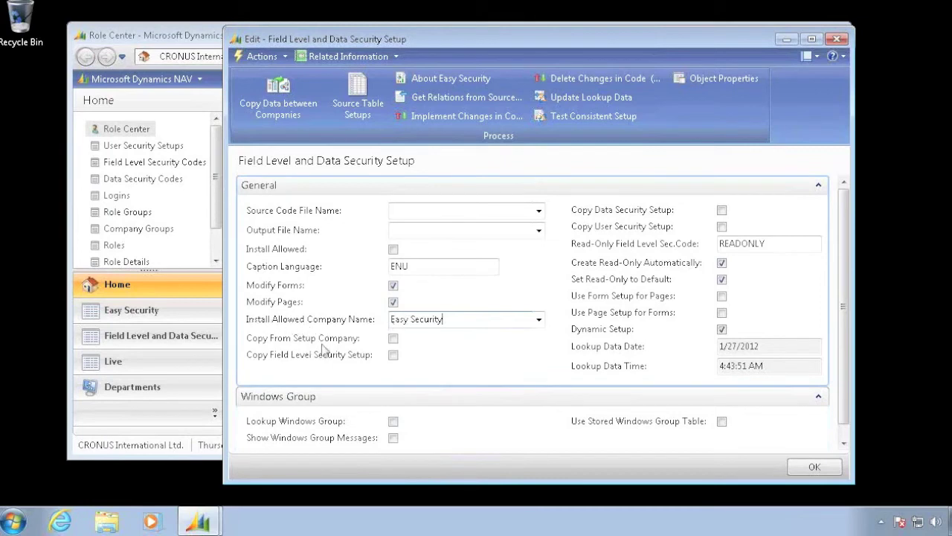
# Step: Enable Copy From Setup Company for CRONUS International Ltd., copy the data between companies, and close the setup
pyautogui.click(393, 340)
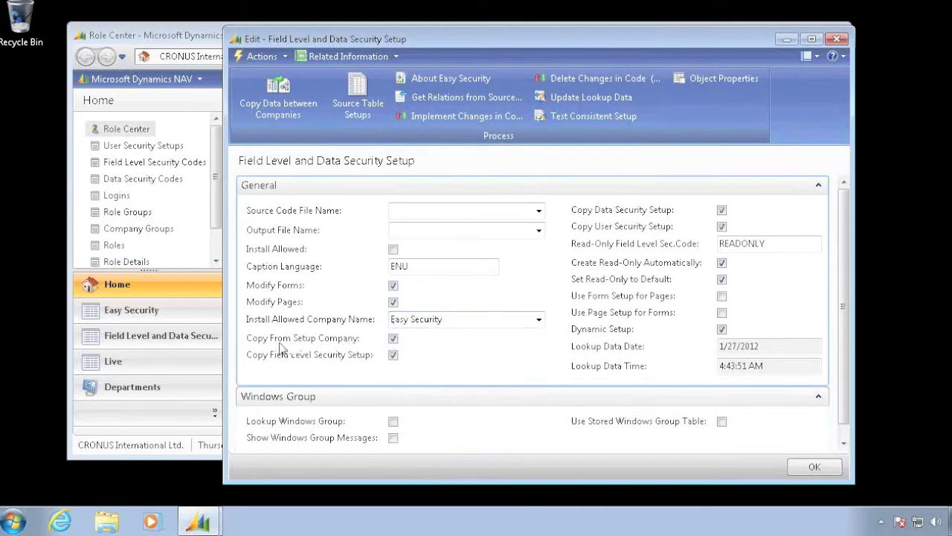
pyautogui.click(276, 105)
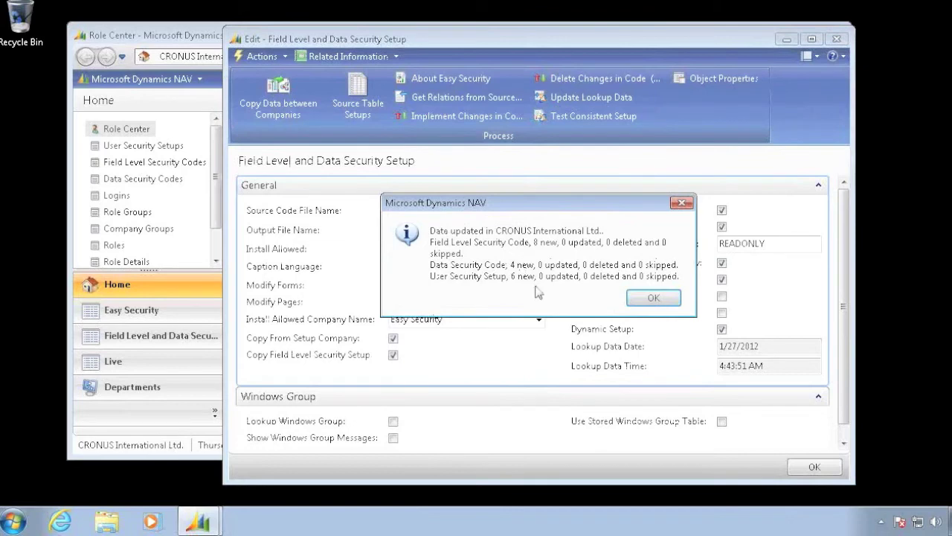
pyautogui.click(655, 298)
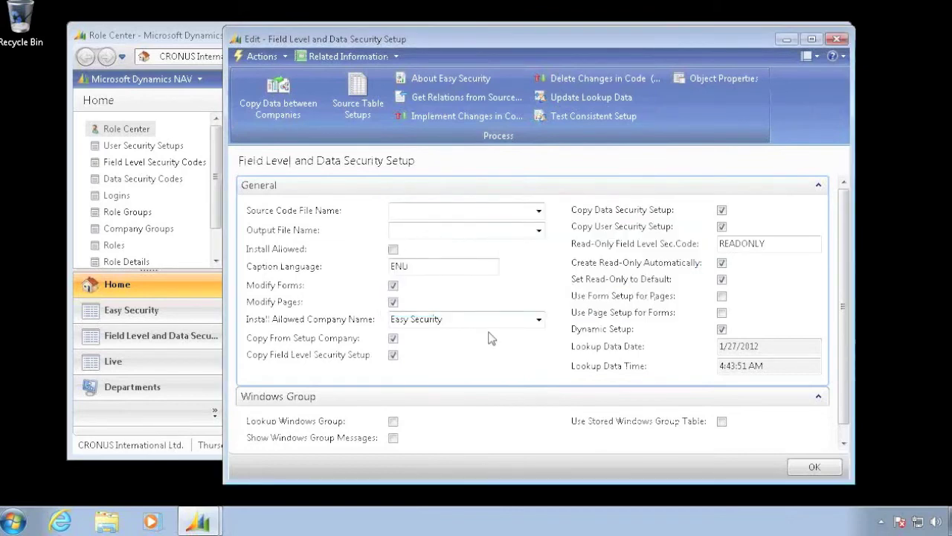
pyautogui.press('Escape')
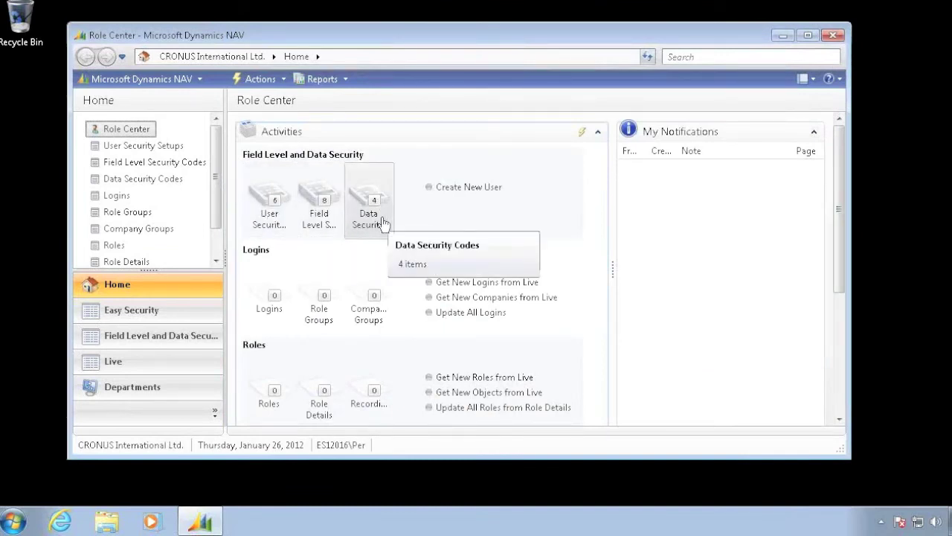
# Step: Switch the working company from CRONUS International Ltd. to Easy Security
pyautogui.click(198, 85)
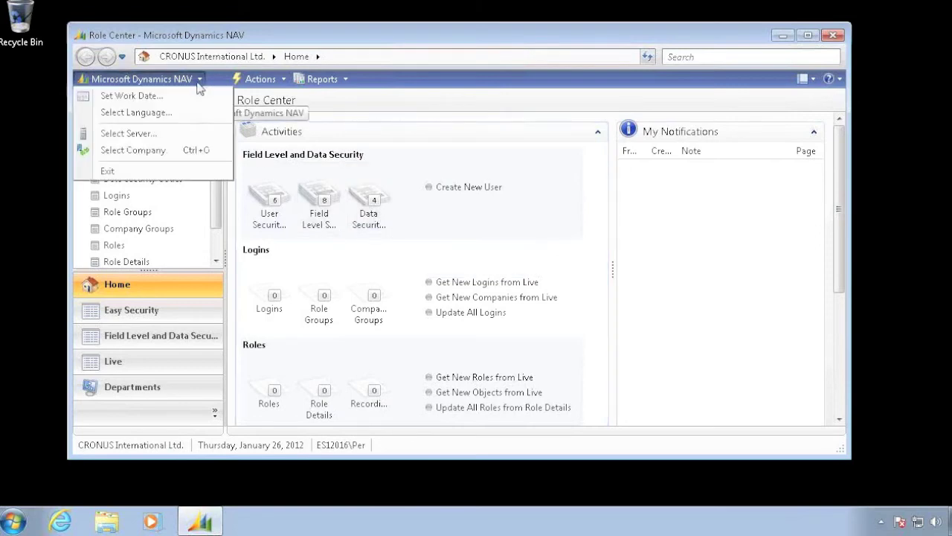
pyautogui.click(136, 151)
pyautogui.click(288, 123)
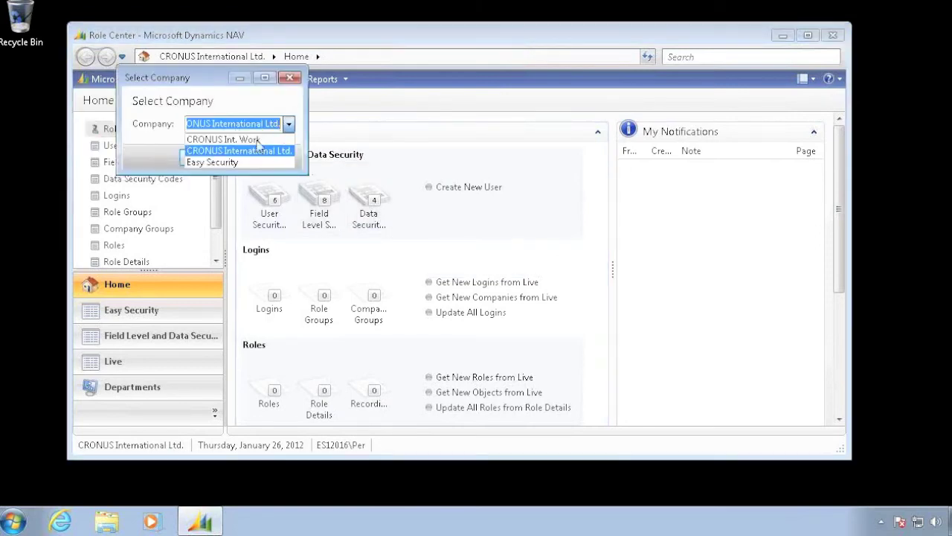
pyautogui.click(217, 168)
pyautogui.click(213, 159)
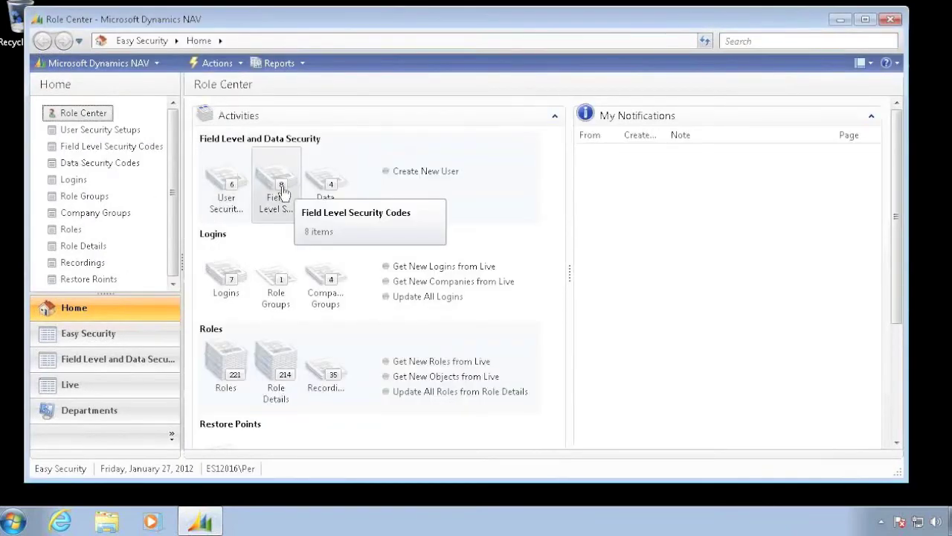
# Step: Create a data security code DOMESTIC for source table 18 with the description DOMESTIC Customers
pyautogui.click(329, 186)
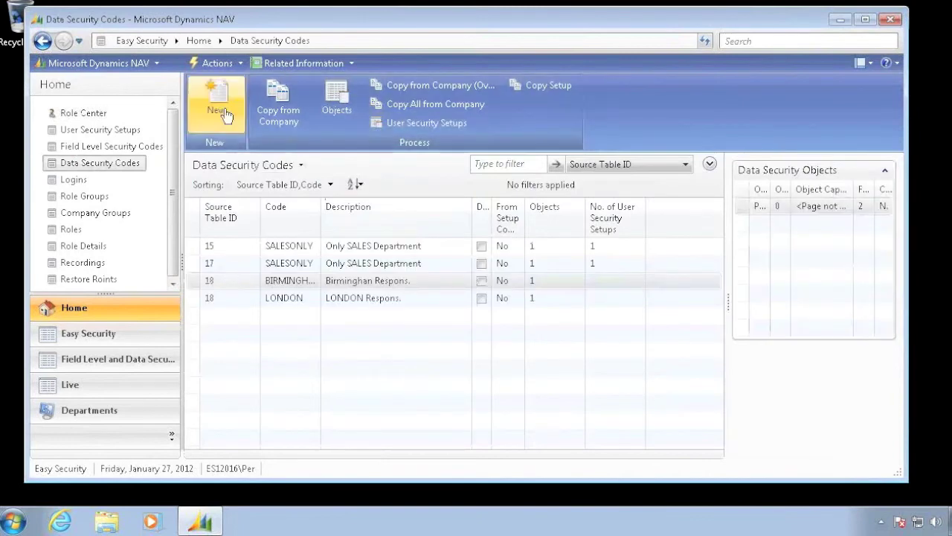
pyautogui.click(227, 117)
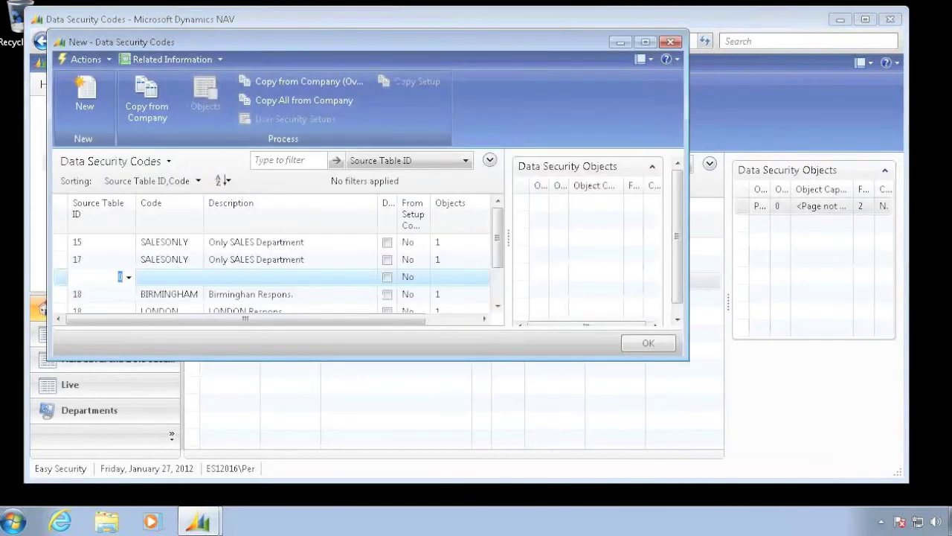
pyautogui.press('Tab')
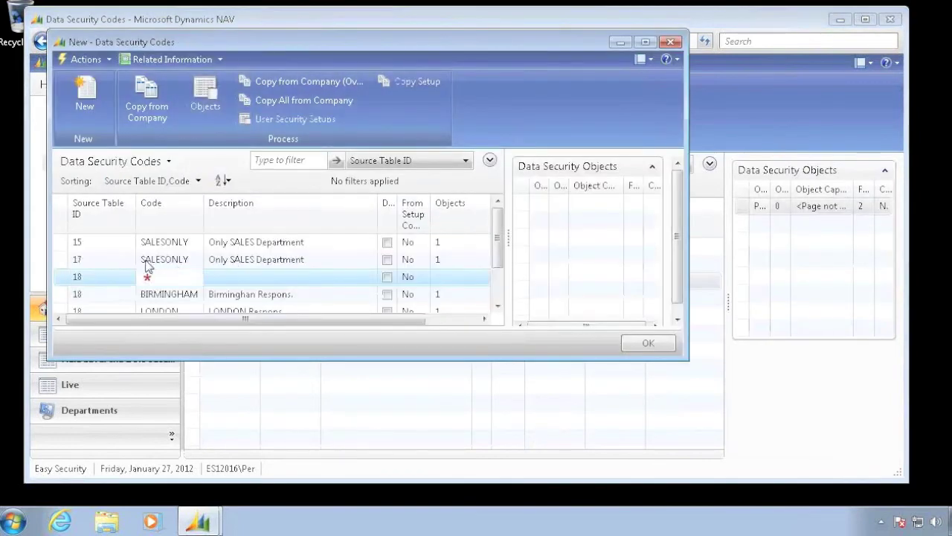
pyautogui.write('dom')
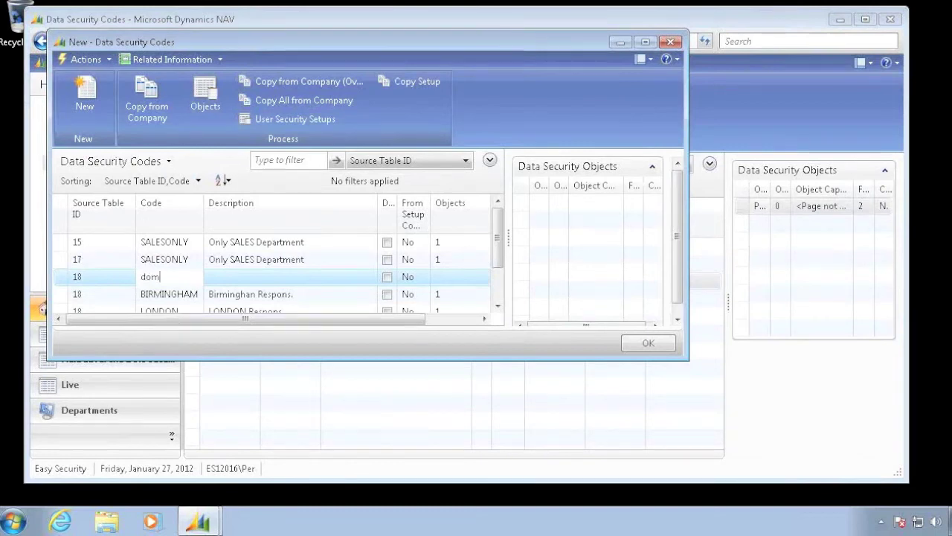
pyautogui.write('estic')
pyautogui.press('Tab')
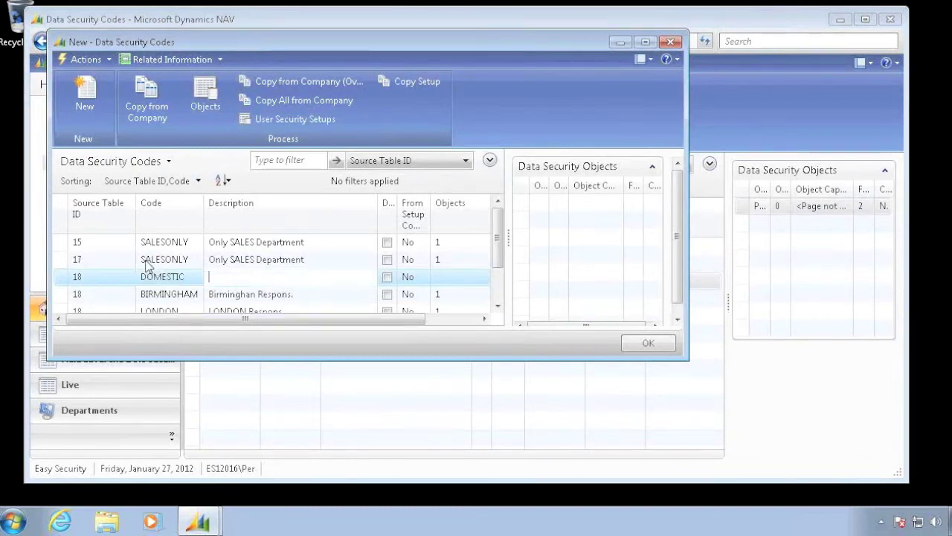
pyautogui.write('DOMESTI')
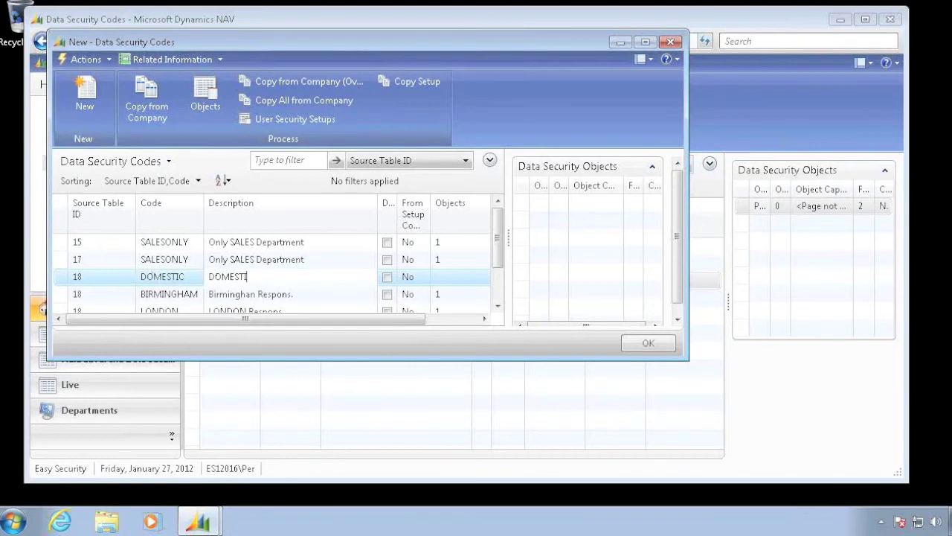
pyautogui.write('C Customers')
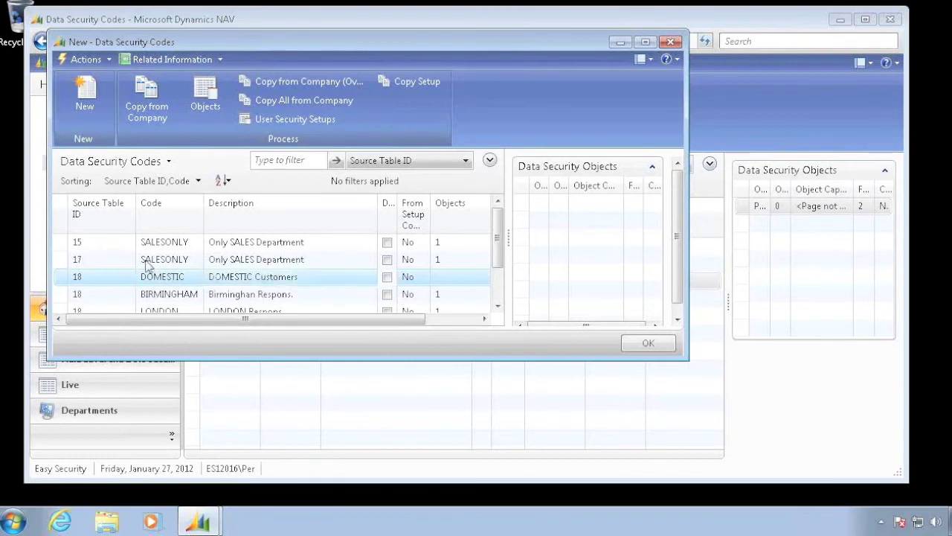
# Step: Add an object line of type Page to the DOMESTIC data security code's objects
pyautogui.click(205, 93)
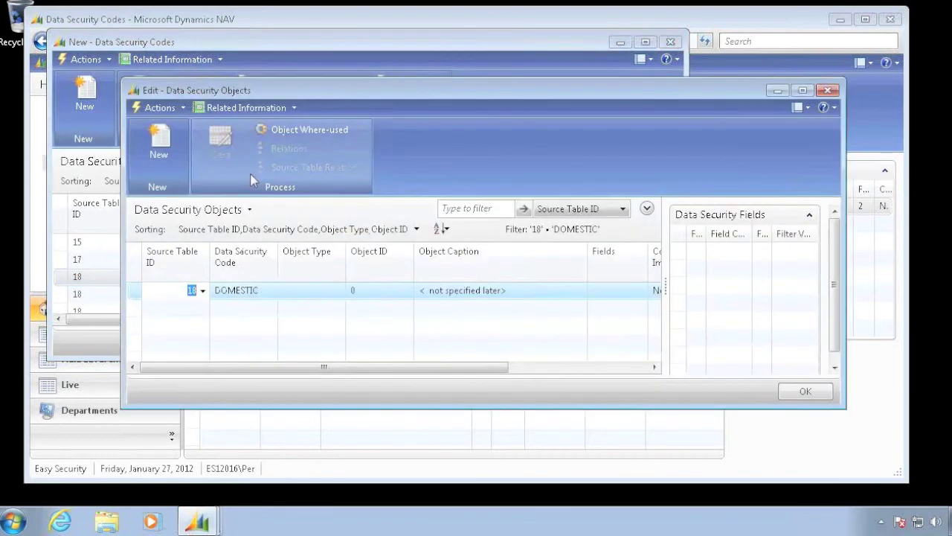
pyautogui.press('Tab')
pyautogui.write('p')
pyautogui.press('Tab')
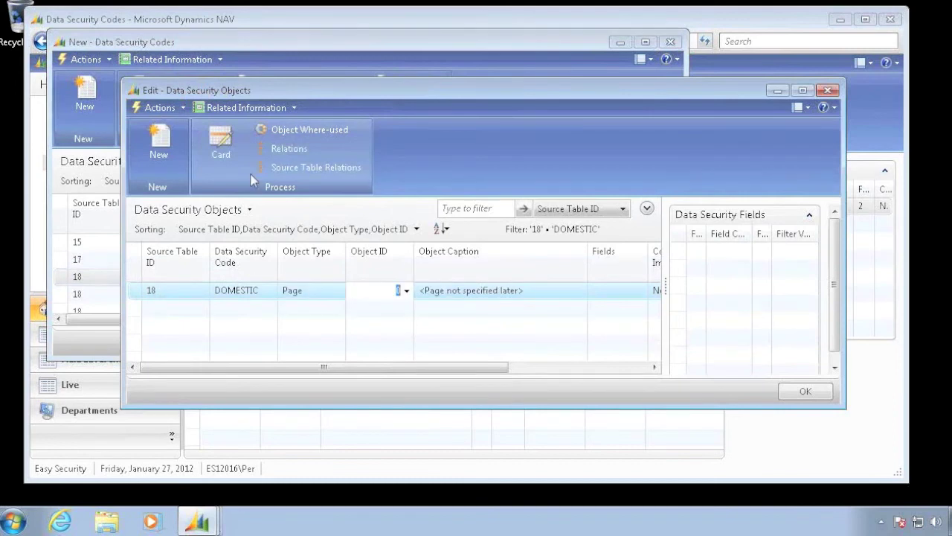
# Step: Add field 21 (Customer Posting Group) to the card of the DOMESTIC page object
pyautogui.click(223, 147)
pyautogui.click(202, 330)
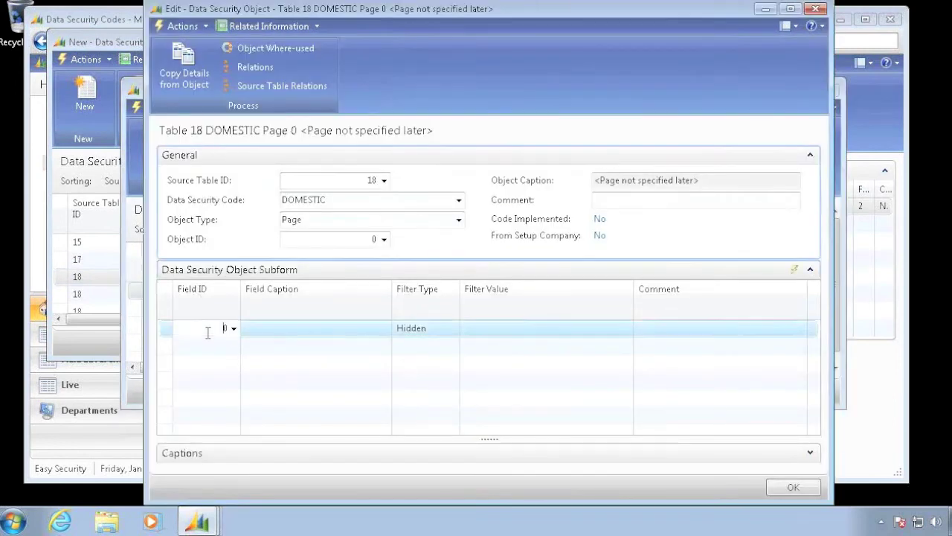
pyautogui.click(234, 329)
pyautogui.scroll(-3, 339, 276)
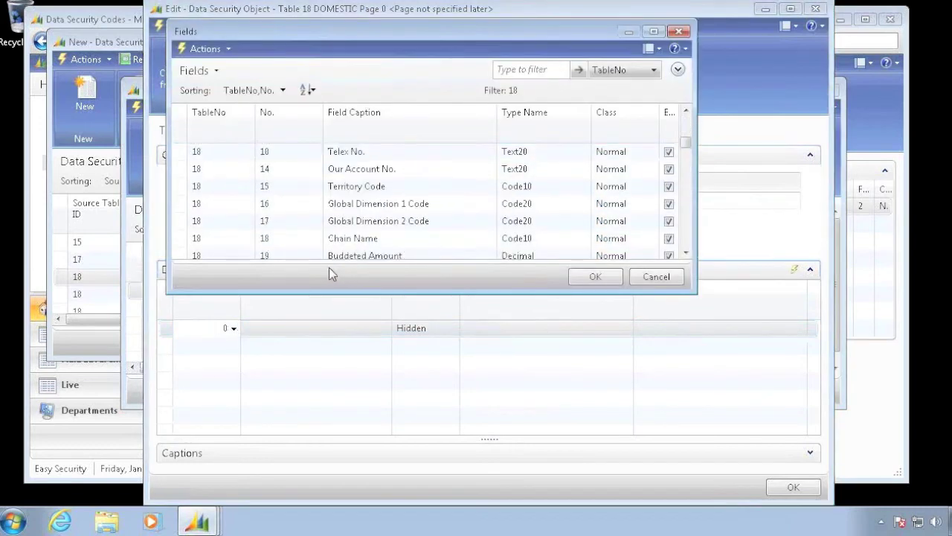
pyautogui.scroll(1, 318, 276)
pyautogui.scroll(-3, 315, 277)
pyautogui.click(347, 238)
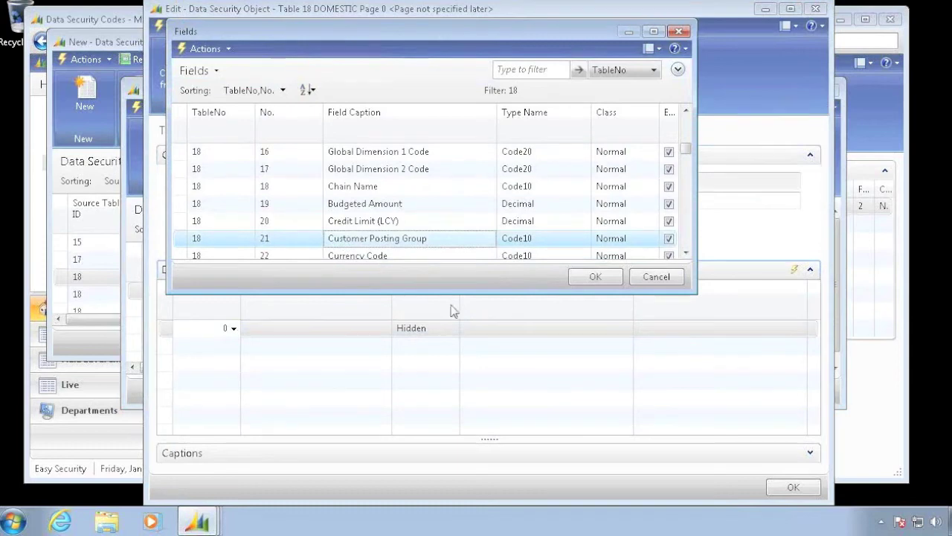
pyautogui.click(595, 276)
# Step: Set the Customer Posting Group filter value to ''|DOMESTIC and close the data security object and code windows
pyautogui.click(525, 329)
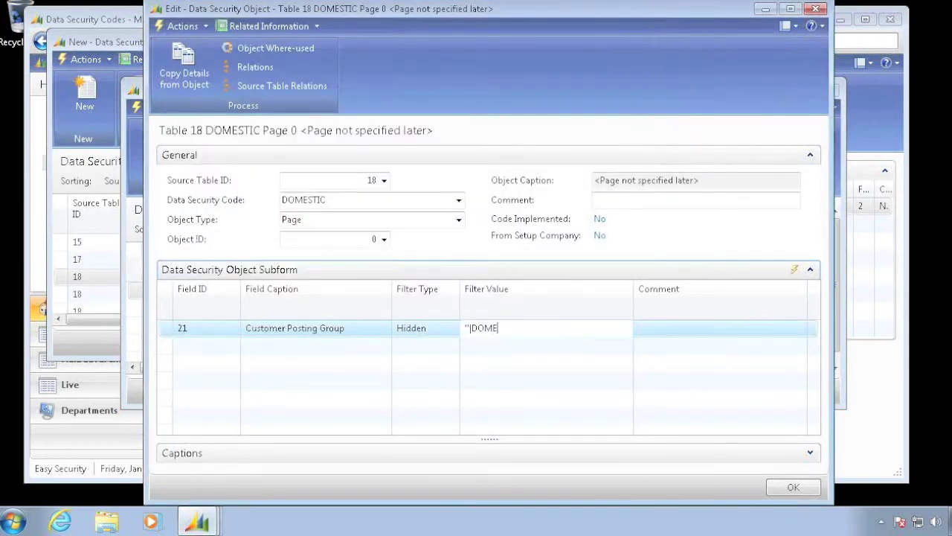
pyautogui.press('Down')
pyautogui.press('Up')
pyautogui.press('Escape')
pyautogui.press('Down')
pyautogui.press('Up')
pyautogui.press('Escape')
pyautogui.press('Escape')
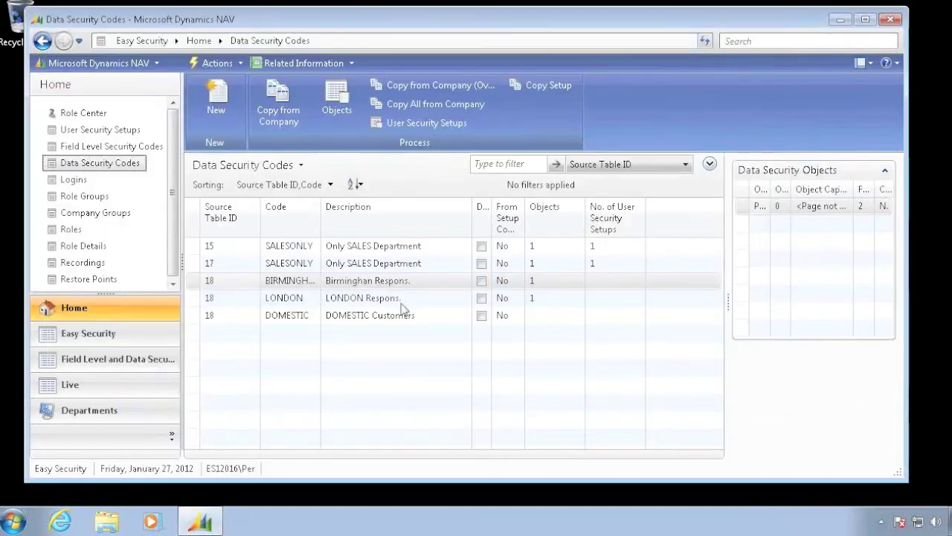
# Step: Copy the Easy Security data to the connected companies from the Field Level and Data Security Setup, and close the setup
pyautogui.click(69, 113)
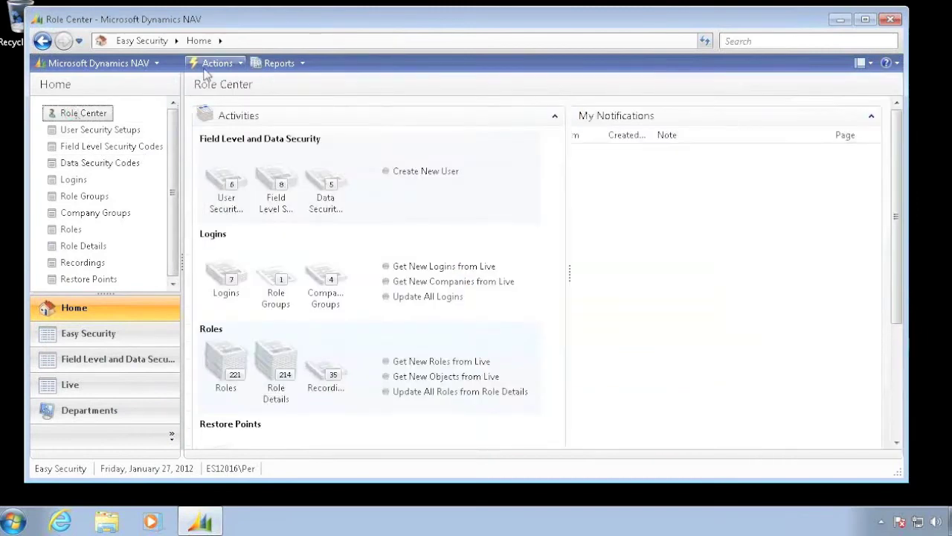
pyautogui.click(212, 62)
pyautogui.click(261, 347)
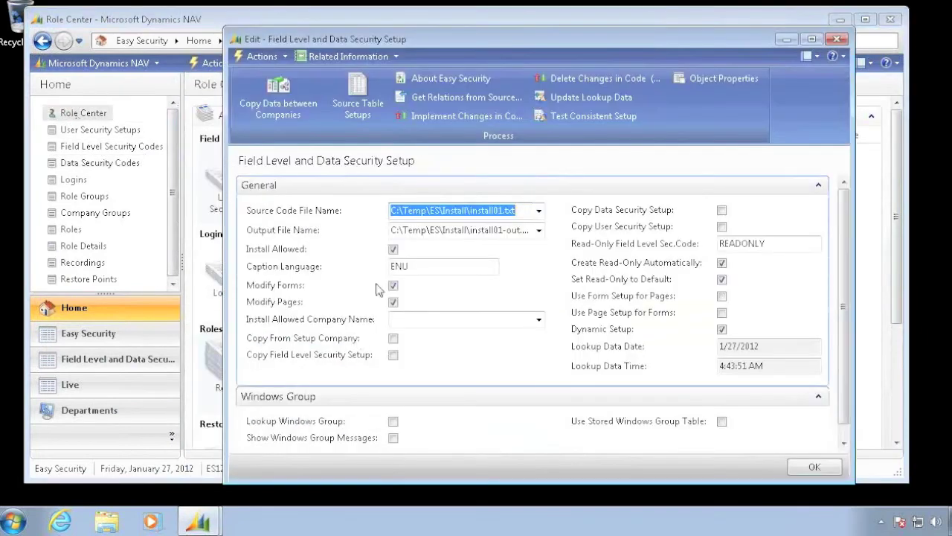
pyautogui.click(290, 110)
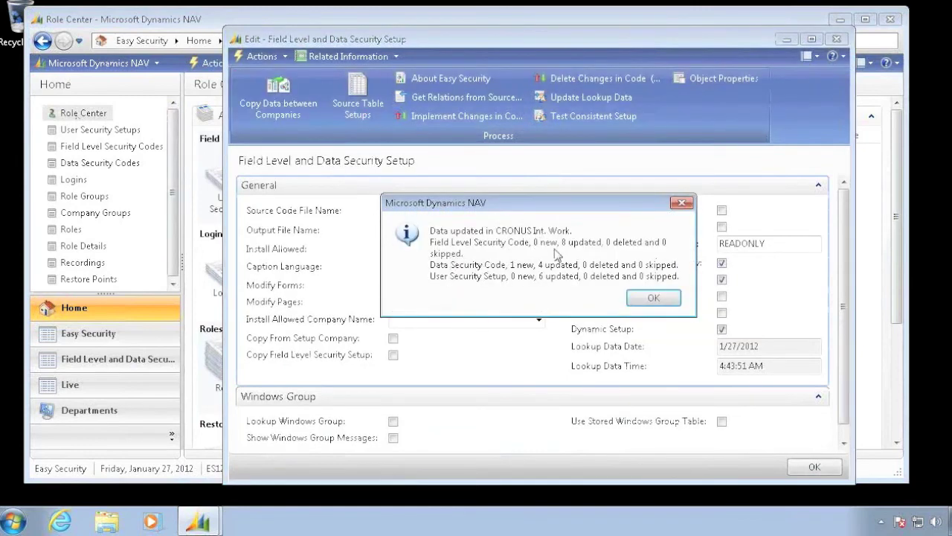
pyautogui.click(664, 297)
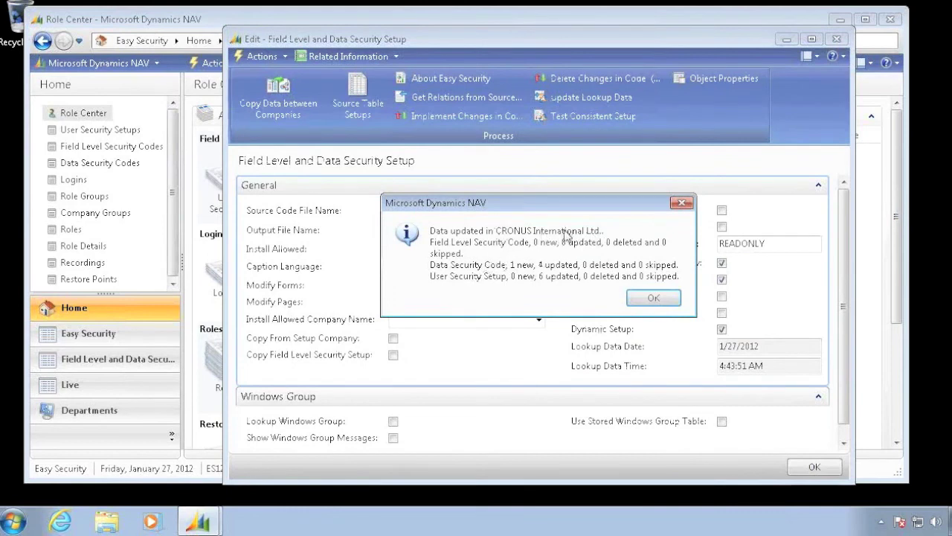
pyautogui.click(656, 298)
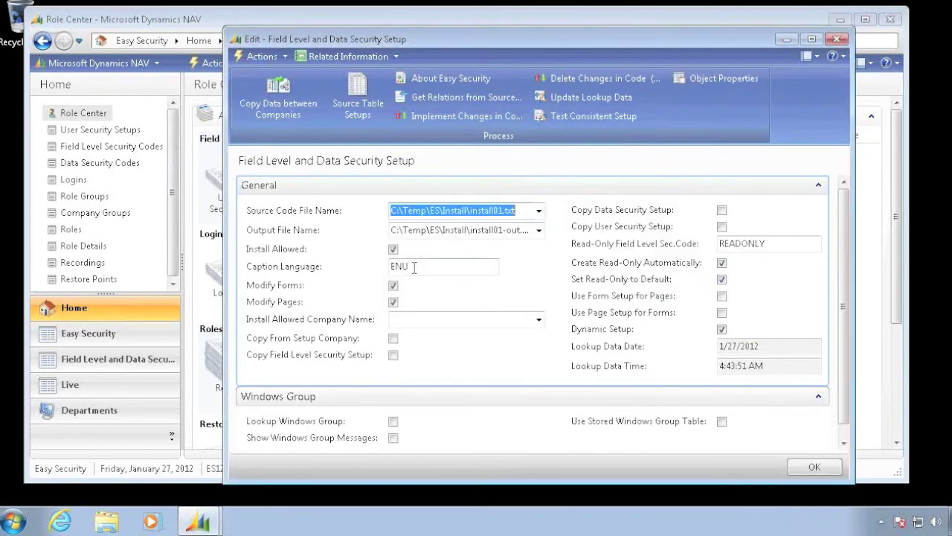
pyautogui.press('Escape')
# Step: Switch the working company from Easy Security to CRONUS International Ltd
pyautogui.click(155, 63)
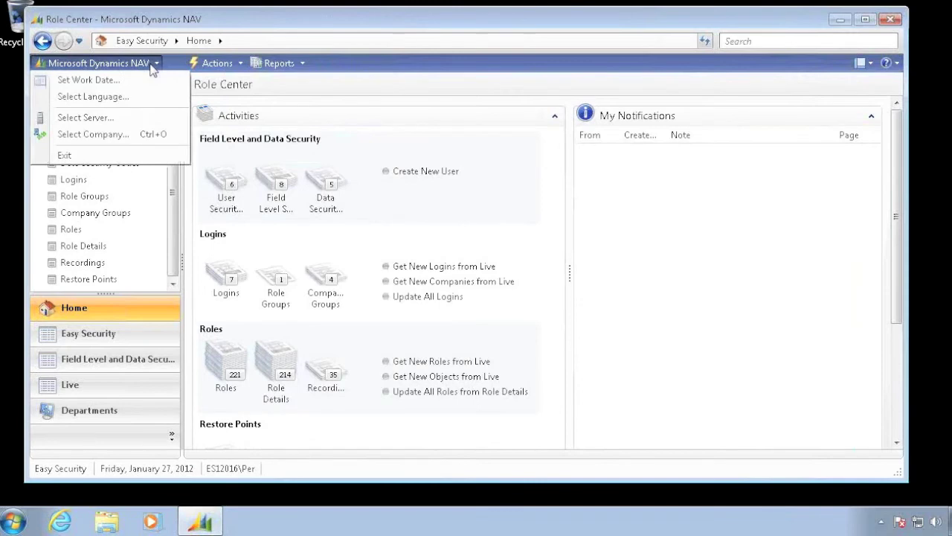
pyautogui.click(95, 138)
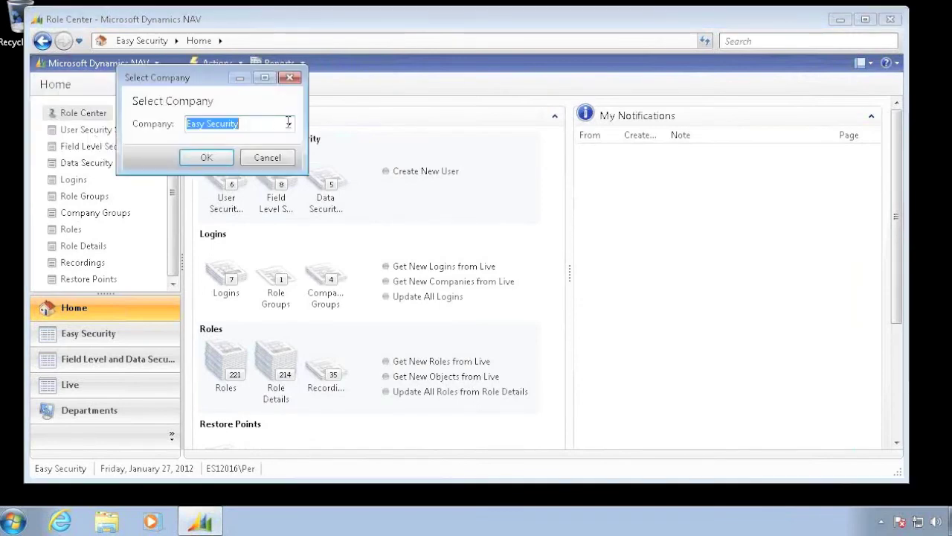
pyautogui.click(288, 124)
pyautogui.click(242, 151)
pyautogui.click(217, 159)
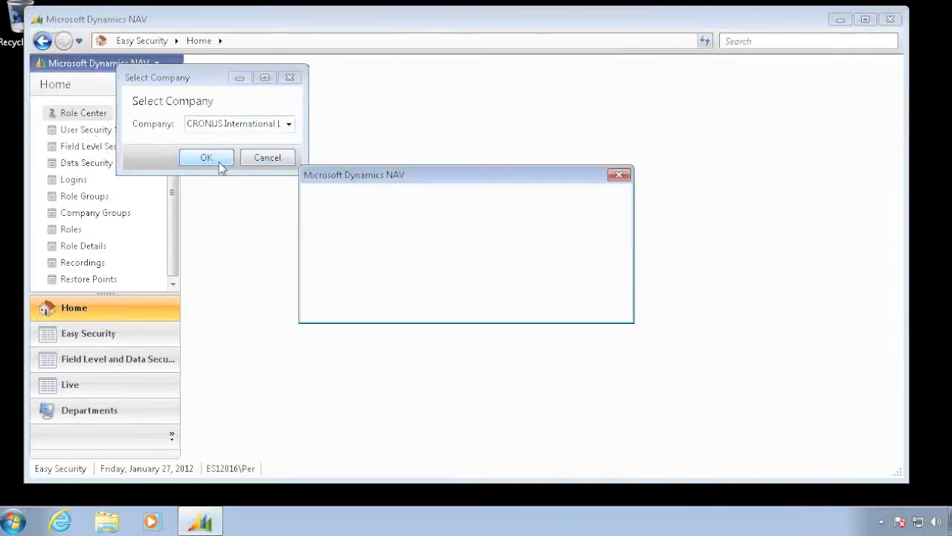
pyautogui.click(580, 313)
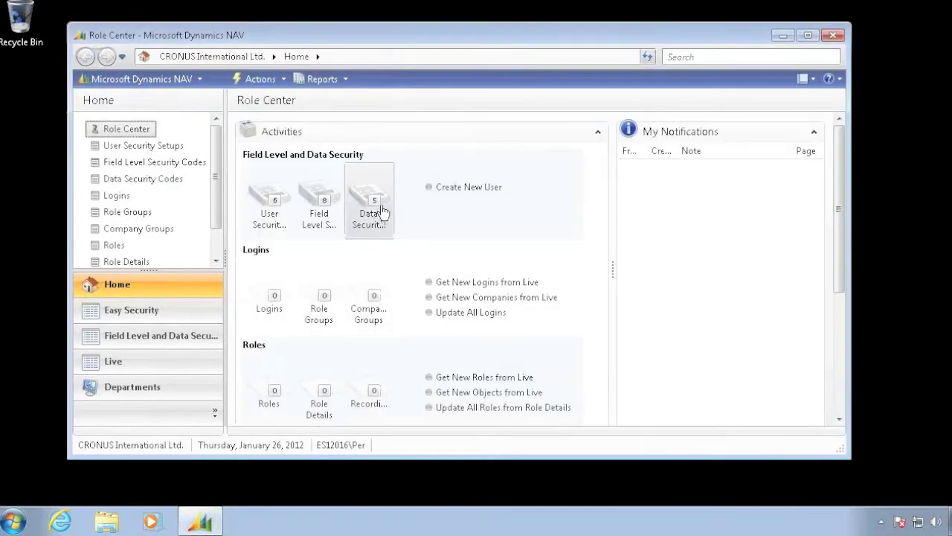
# Step: Check the DOMESTIC data security code and its objects in CRONUS International Ltd
pyautogui.click(376, 212)
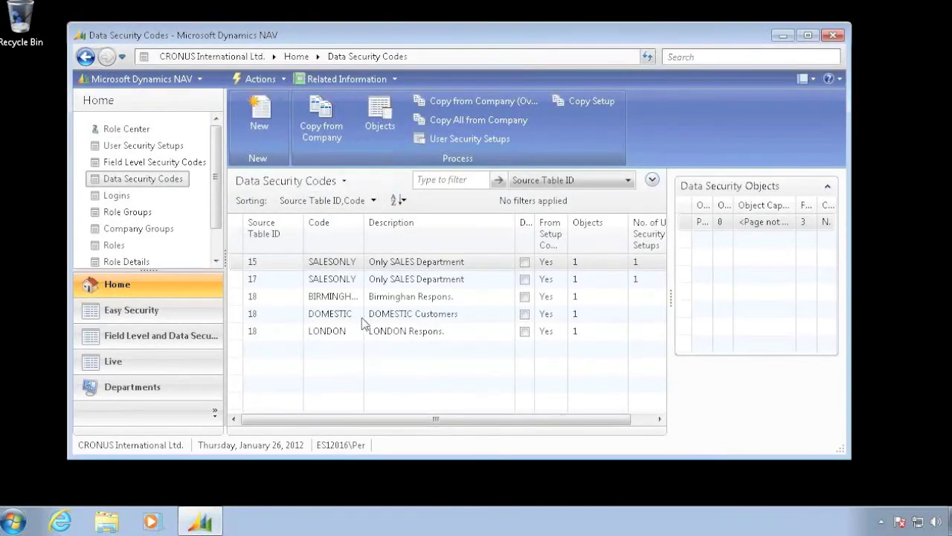
pyautogui.click(344, 313)
pyautogui.click(379, 113)
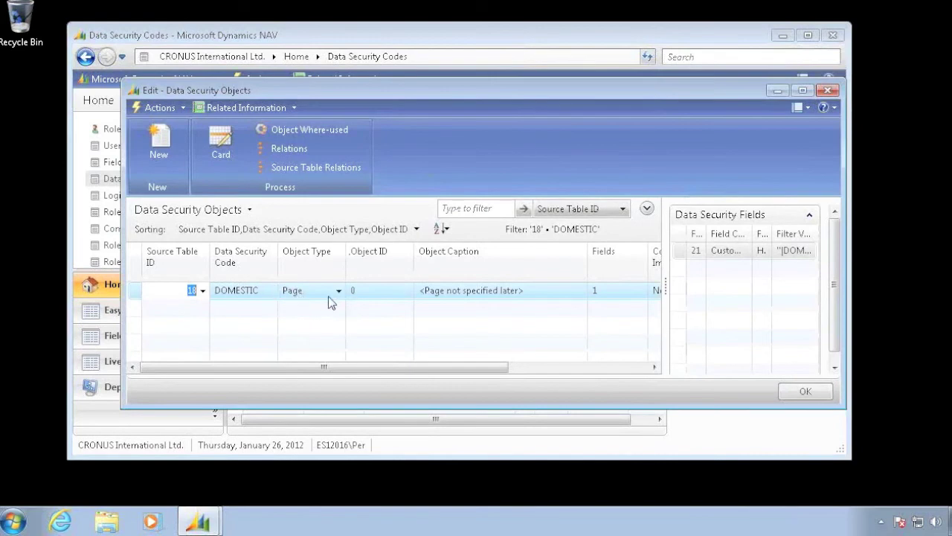
pyautogui.press('Escape')
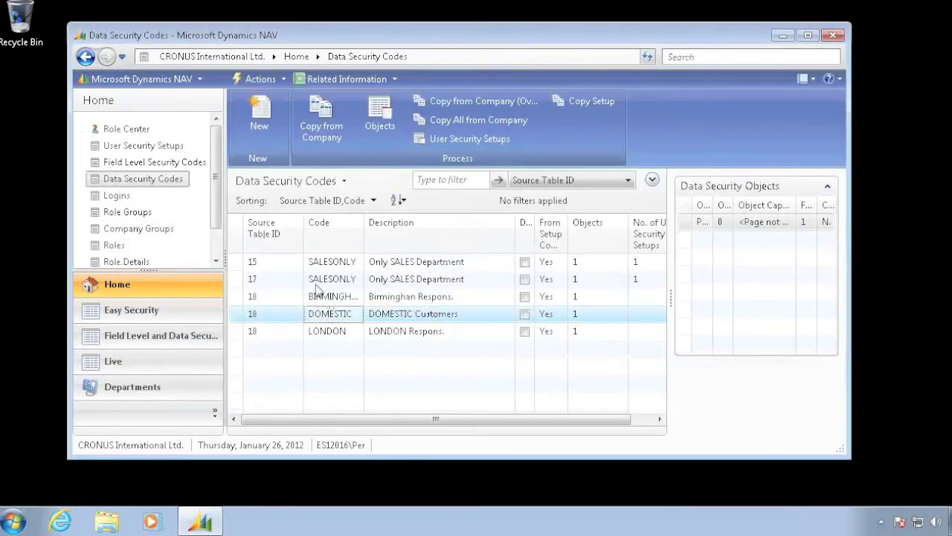
# Step: Switch the working company from CRONUS International Ltd. to Easy Security
pyautogui.click(201, 80)
pyautogui.click(152, 152)
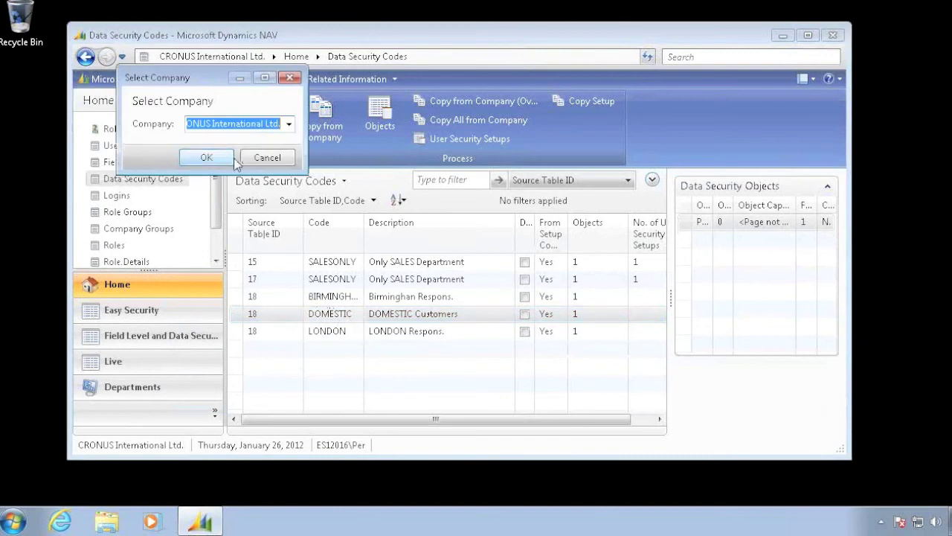
pyautogui.click(289, 123)
pyautogui.click(216, 159)
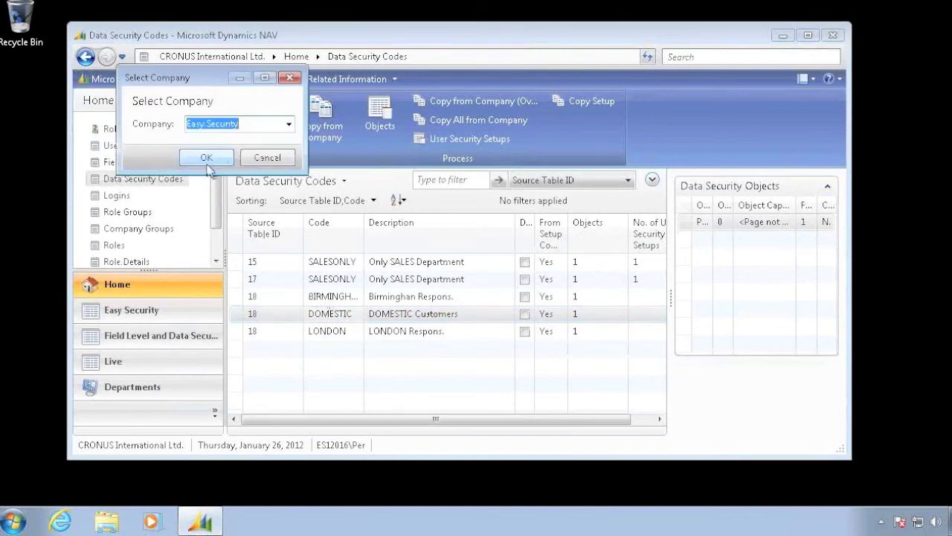
pyautogui.press('Return')
# Step: Create a new data security object of type Form for the table 18 DOMESTIC data security code
pyautogui.click(325, 206)
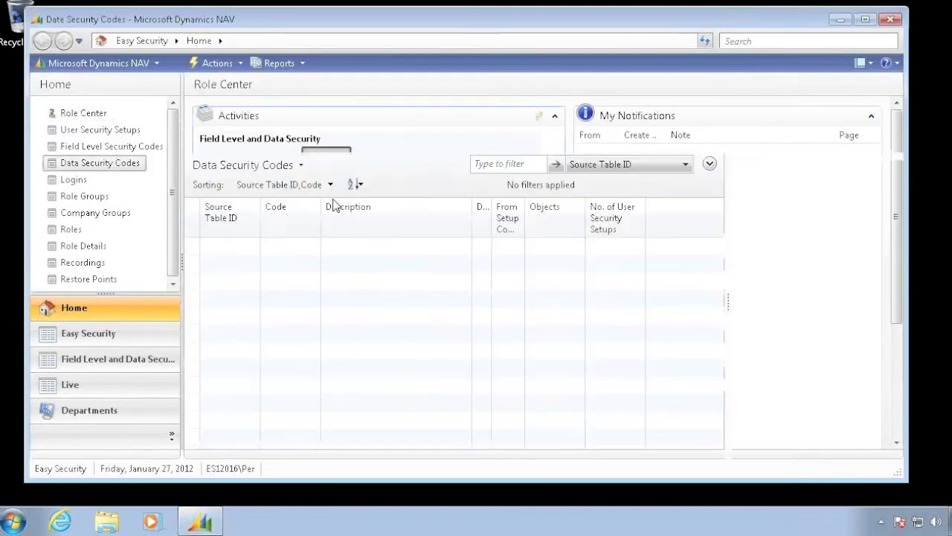
pyautogui.click(289, 298)
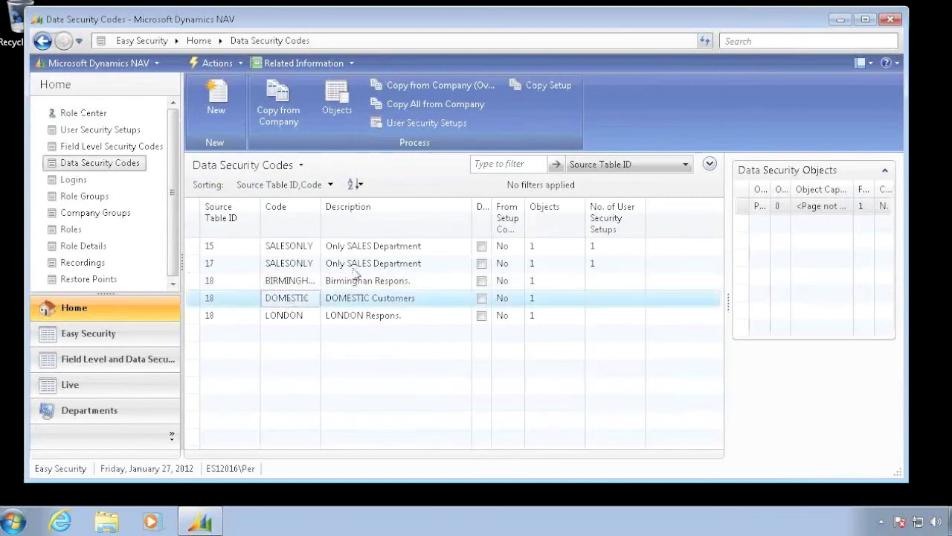
pyautogui.click(337, 108)
pyautogui.click(186, 155)
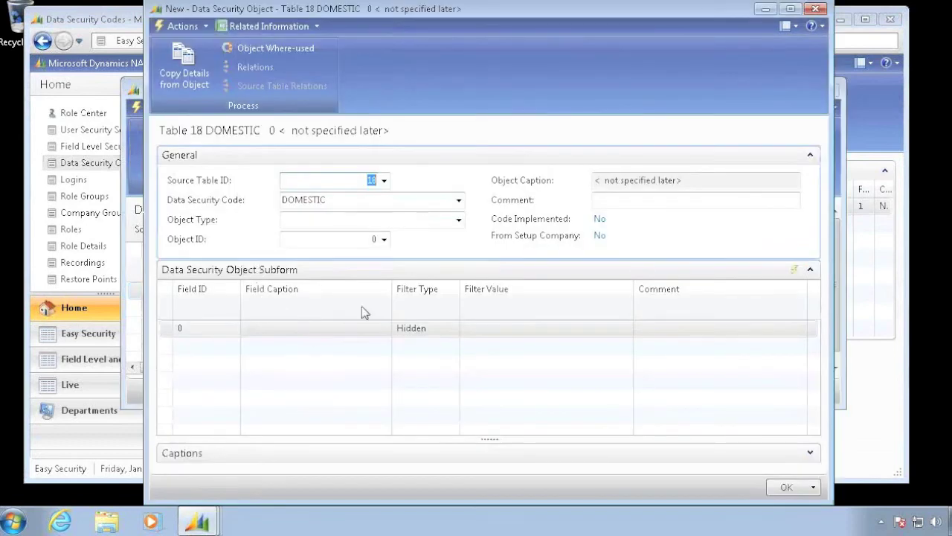
pyautogui.click(395, 217)
pyautogui.click(458, 220)
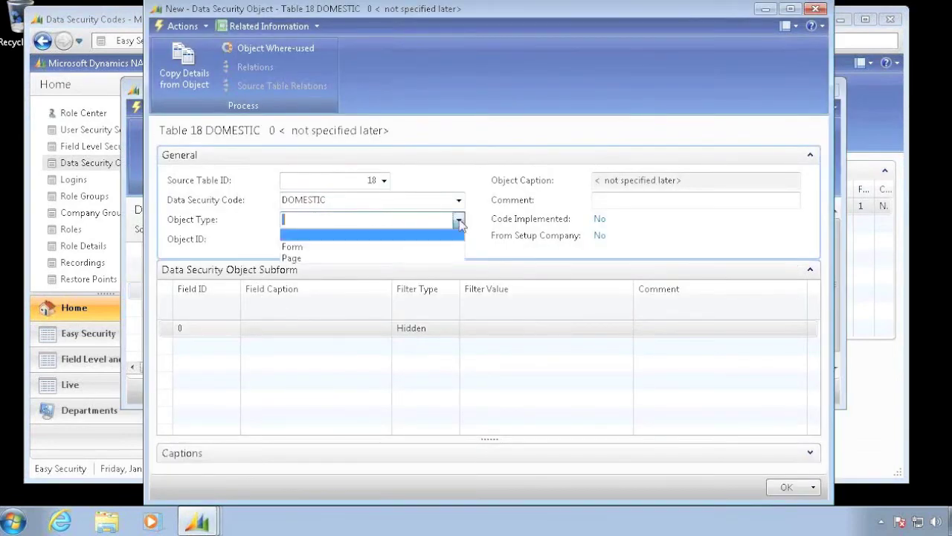
pyautogui.click(317, 256)
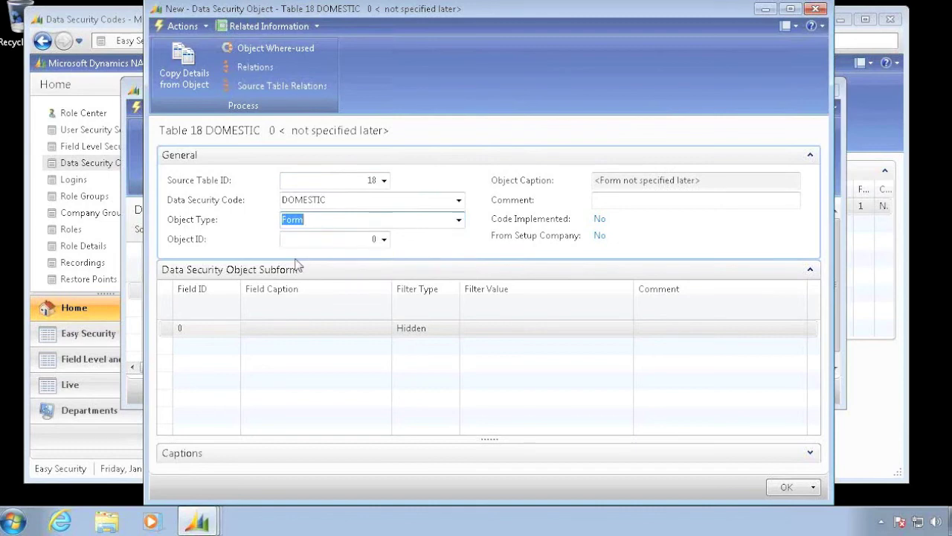
# Step: Copy the details of the DOMESTIC Page object into the new Form object and close the object windows
pyautogui.click(186, 80)
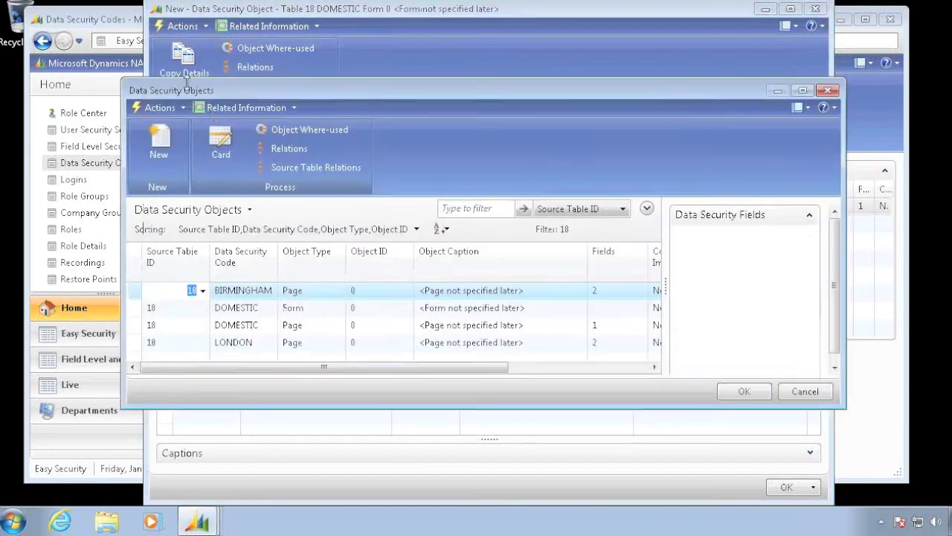
pyautogui.click(238, 333)
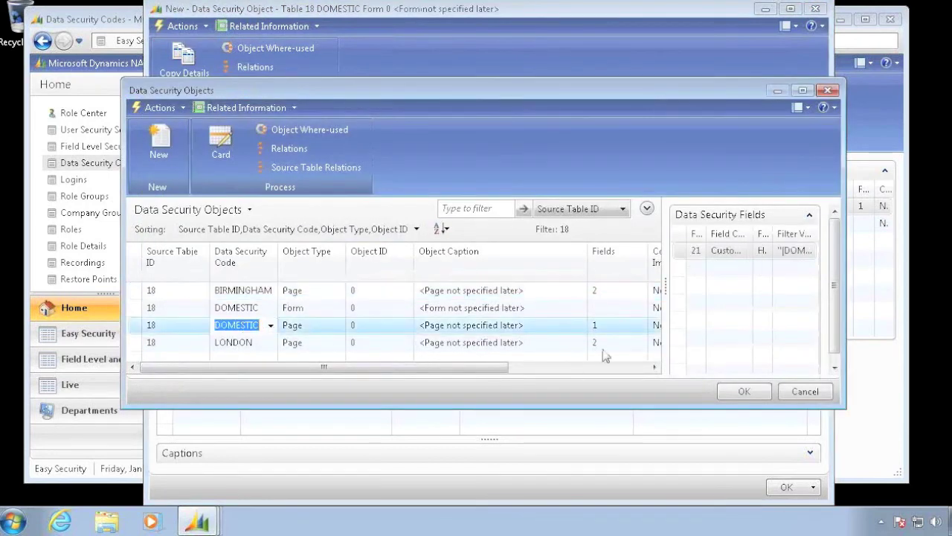
pyautogui.click(764, 395)
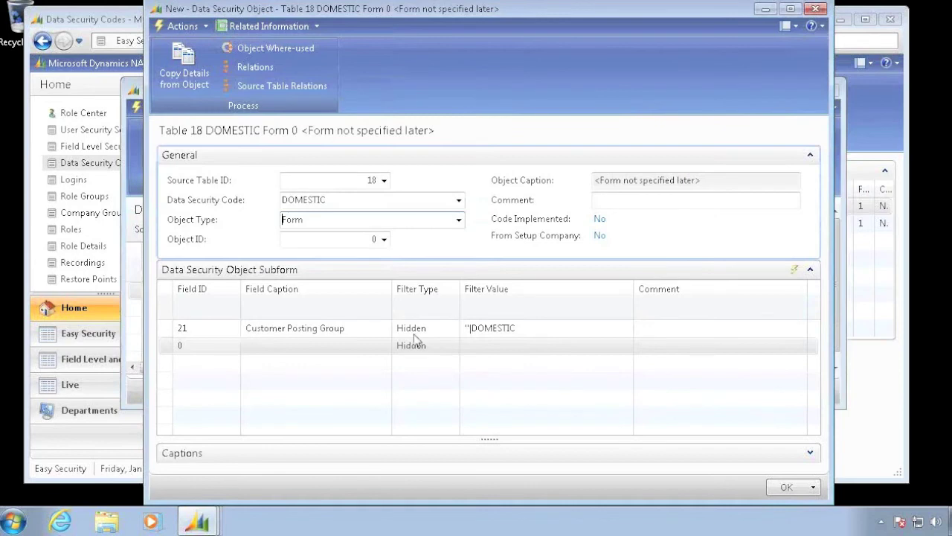
pyautogui.click(298, 332)
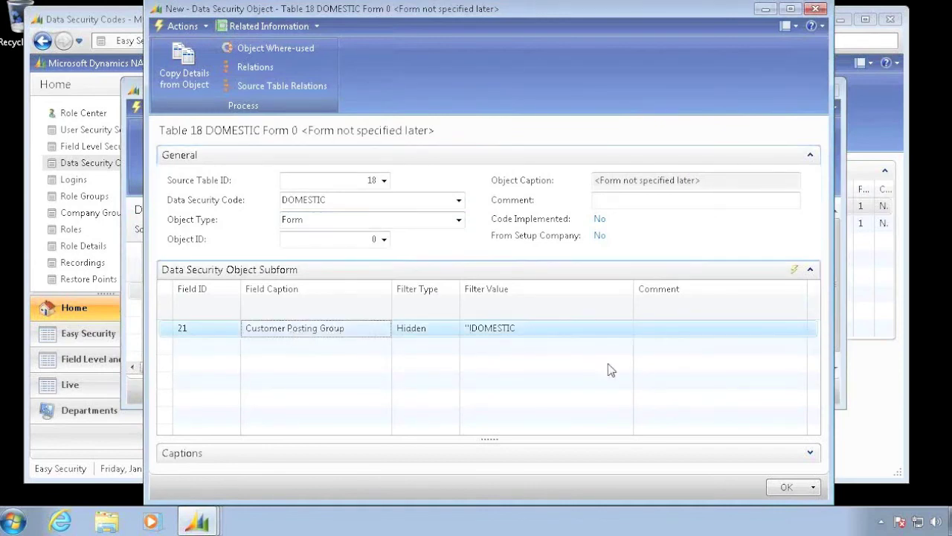
pyautogui.click(783, 491)
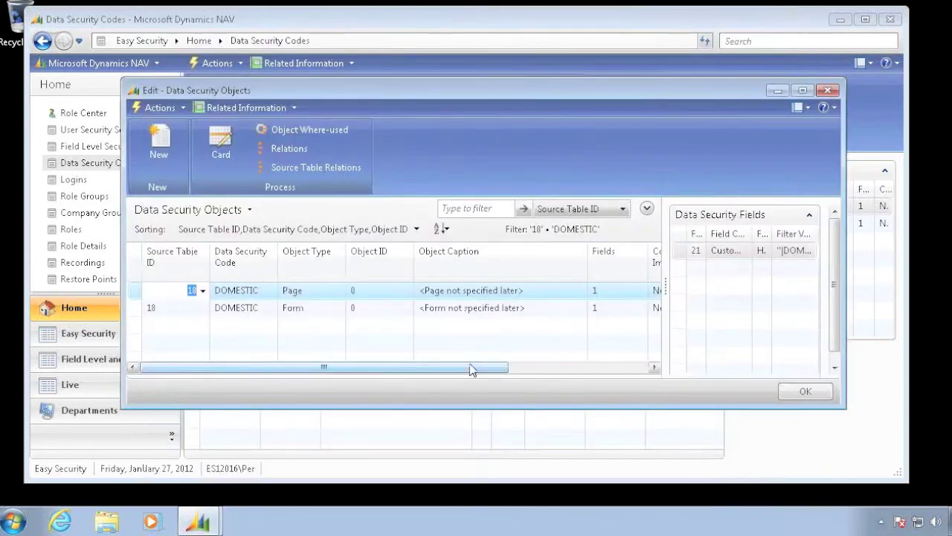
pyautogui.press('Escape')
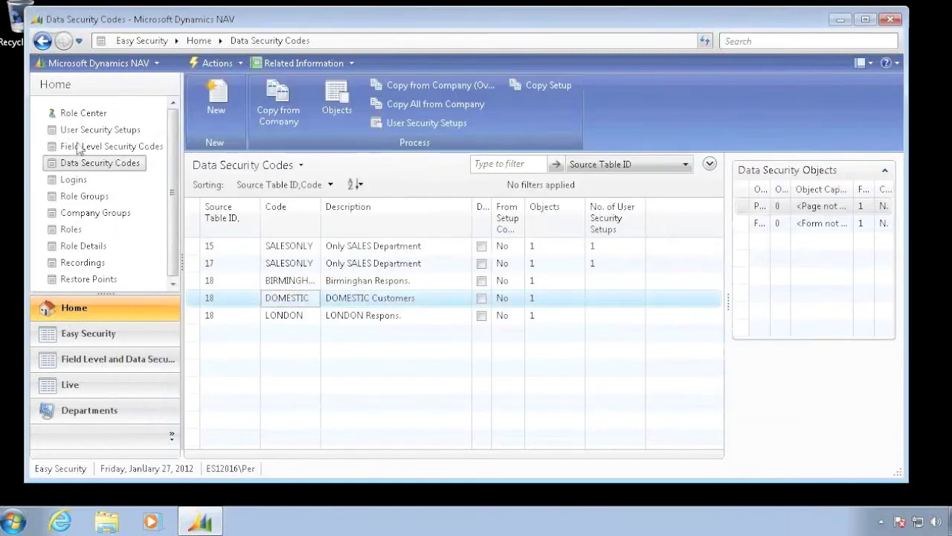
# Step: From the Field Level and Data Security Setup, copy the data with the new Form object to the connected companies, and close the setup
pyautogui.click(78, 113)
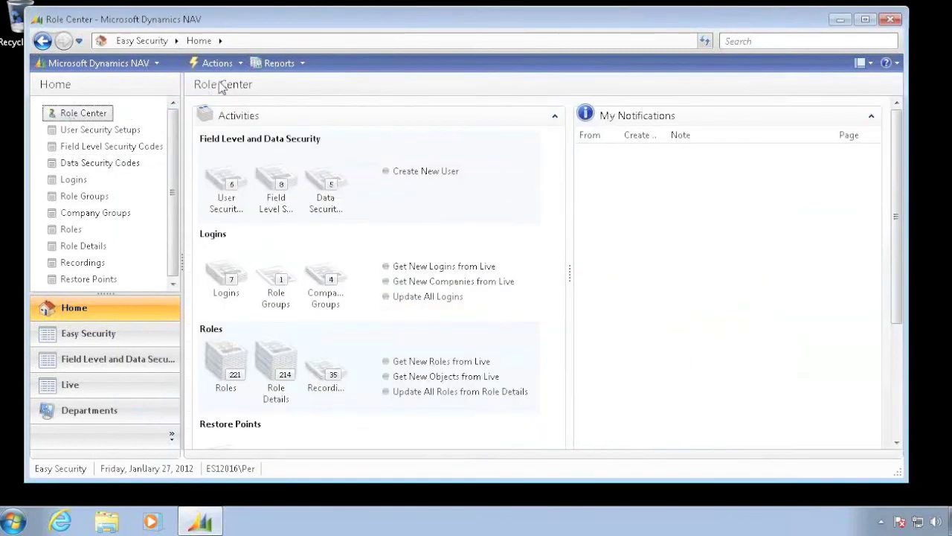
pyautogui.click(217, 62)
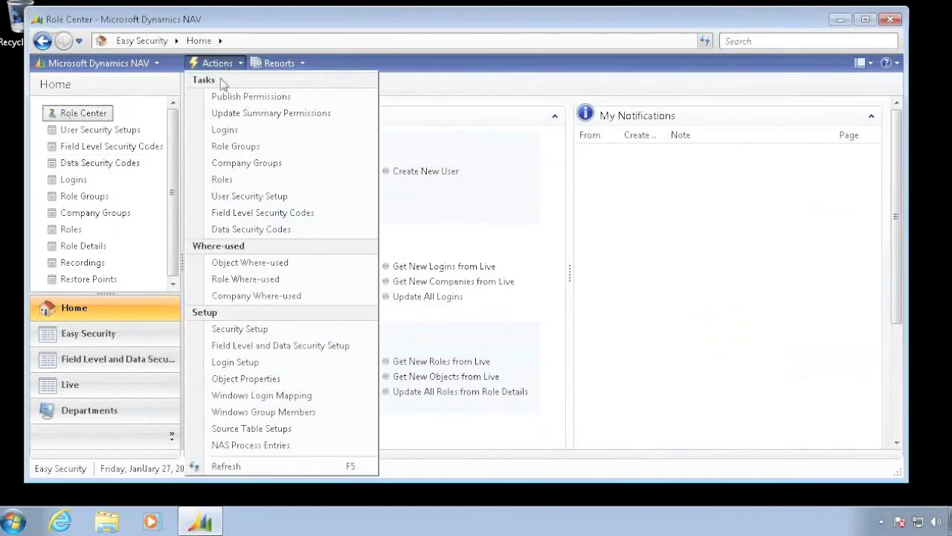
pyautogui.click(290, 345)
pyautogui.click(279, 97)
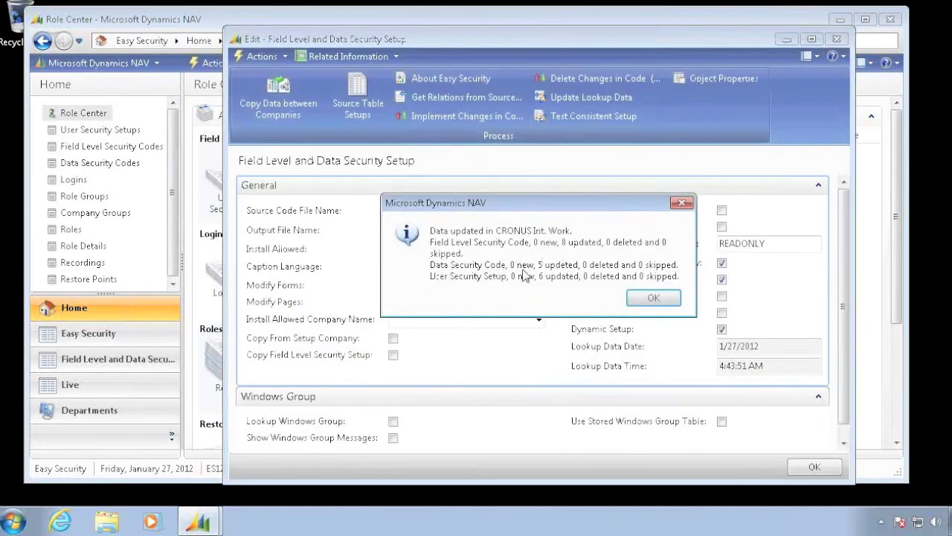
pyautogui.click(654, 298)
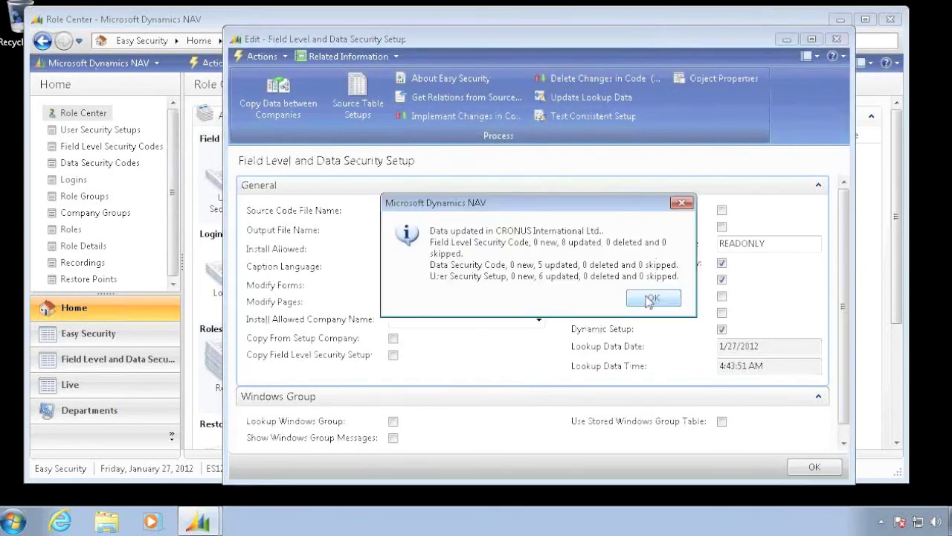
pyautogui.click(652, 298)
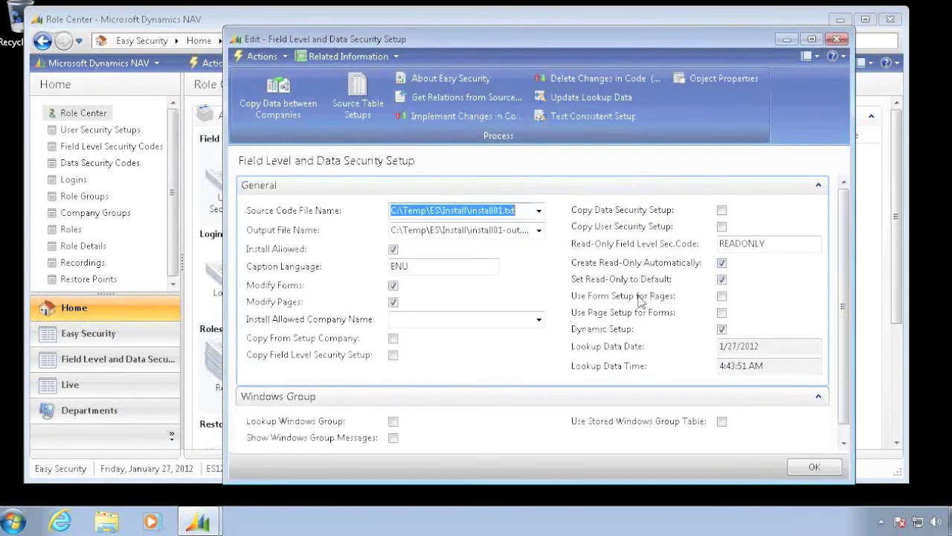
pyautogui.press('Escape')
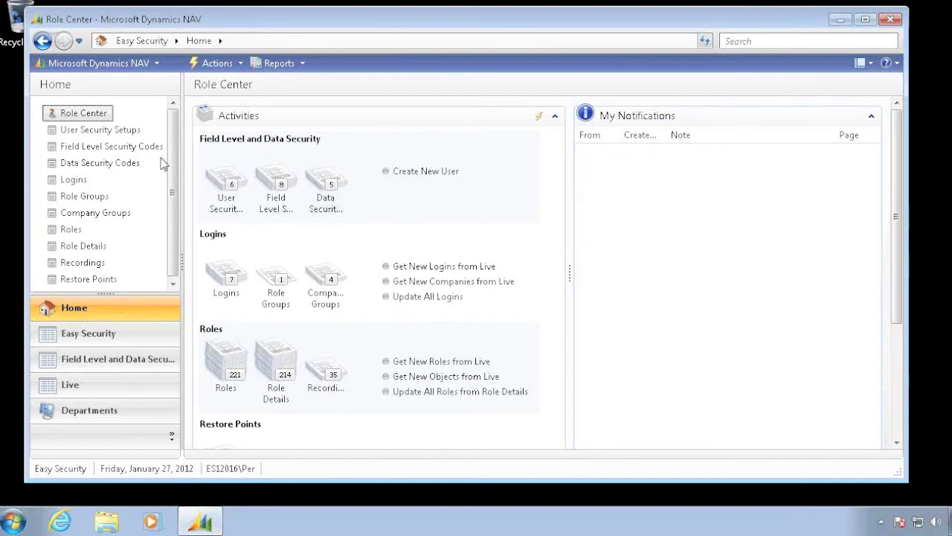
# Step: Assign the DOMESTIC data security code to the Customer table line in the User Security Setups
pyautogui.click(100, 130)
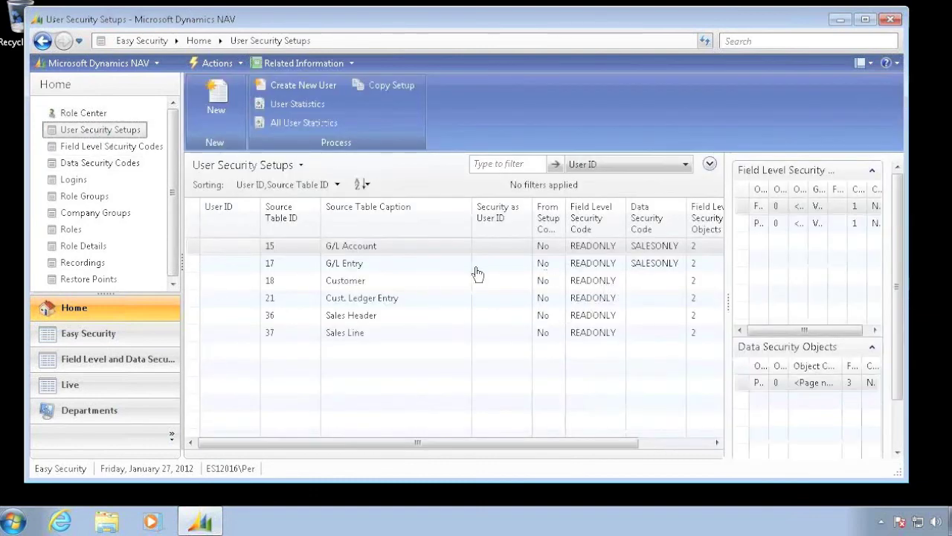
pyautogui.click(662, 287)
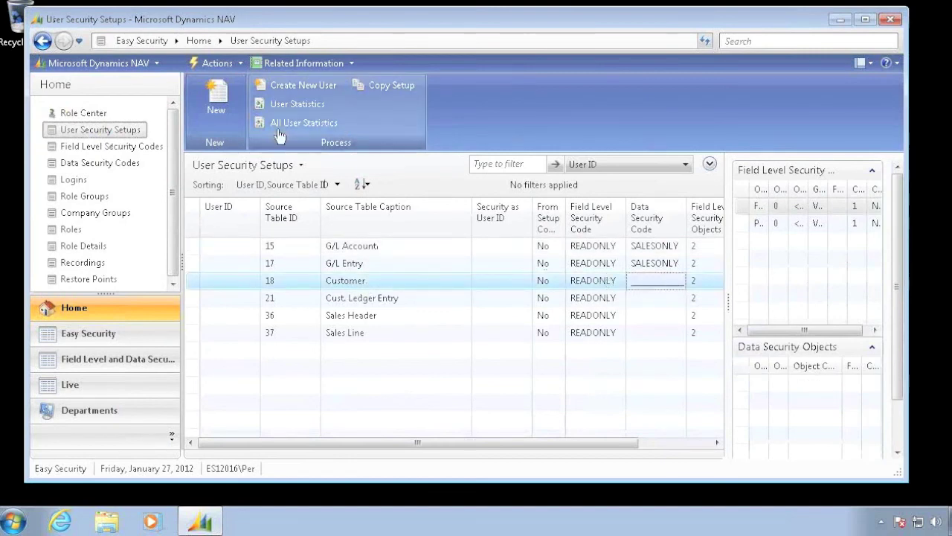
pyautogui.rightClick(363, 287)
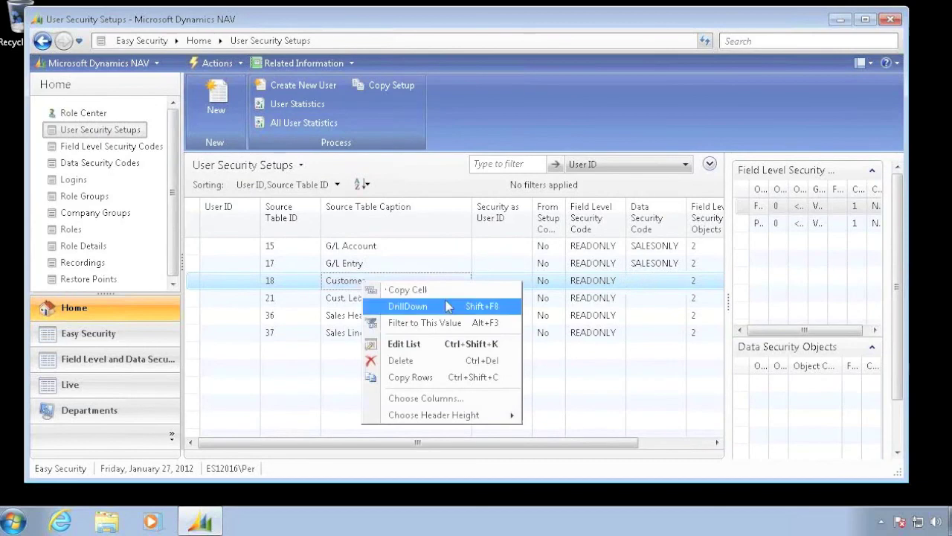
pyautogui.click(408, 341)
pyautogui.click(601, 292)
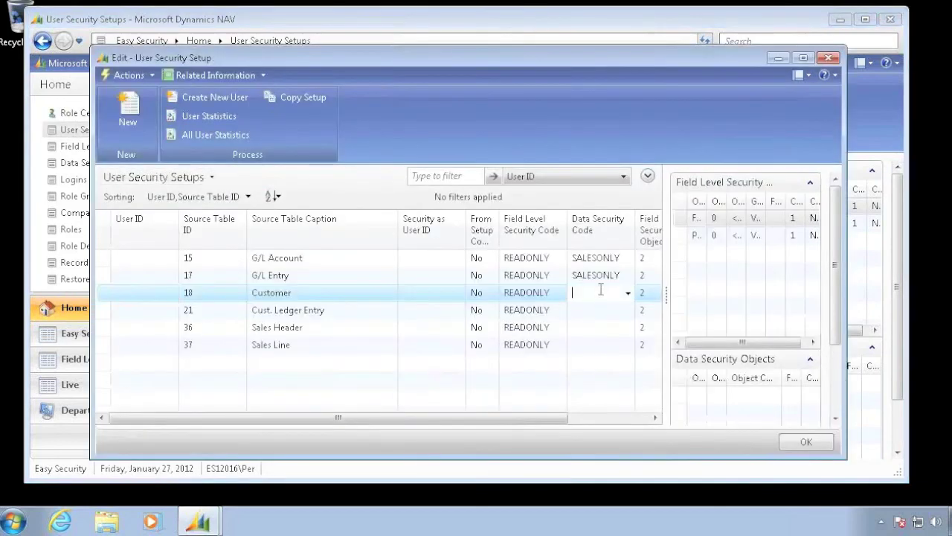
pyautogui.click(629, 293)
pyautogui.click(649, 378)
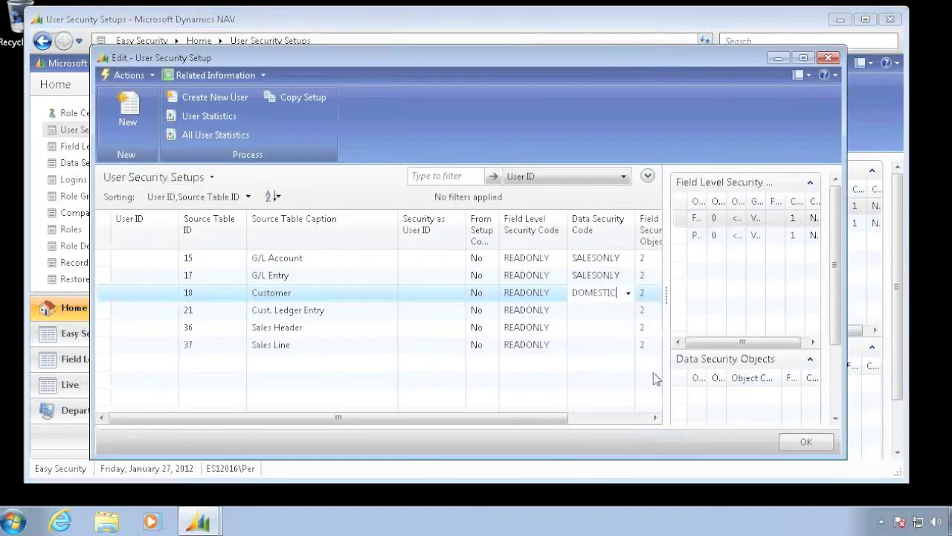
pyautogui.press('Down')
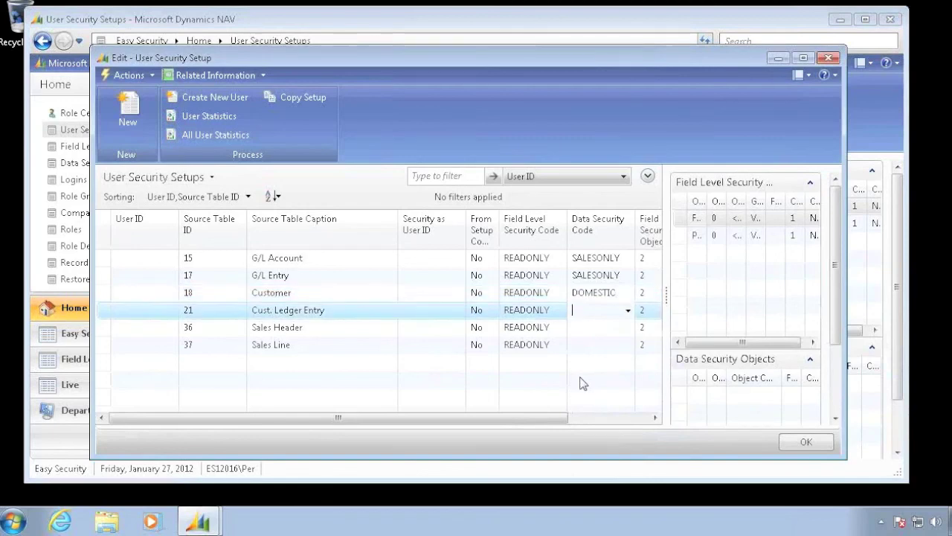
# Step: Review the user security setup lines around Customer with their data security objects, and close the editing window
pyautogui.press('Up')
pyautogui.press('Up')
pyautogui.press('Down')
pyautogui.hotkey('shift', 'Tab')
pyautogui.hotkey('shift', 'Tab')
pyautogui.press('Down')
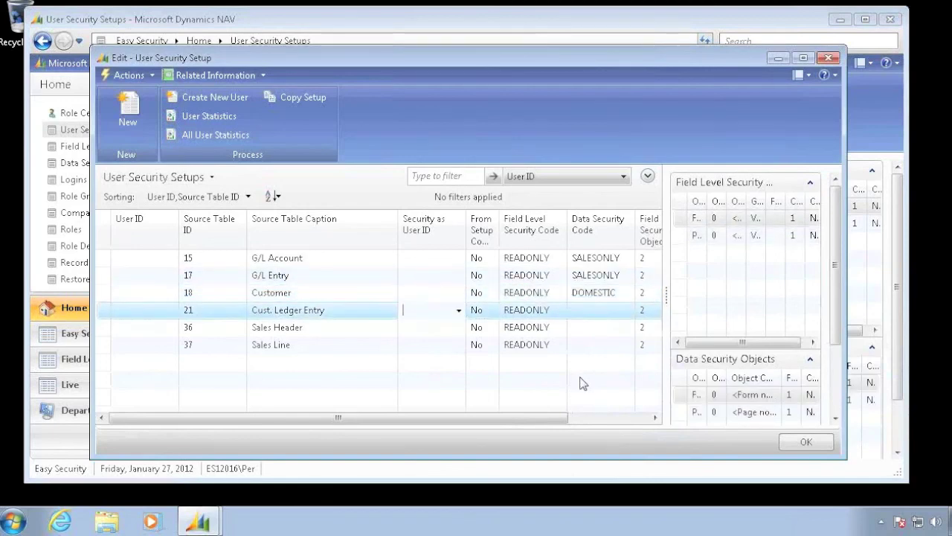
pyautogui.press('Tab')
pyautogui.press('Tab')
pyautogui.press('Tab')
pyautogui.press('Up')
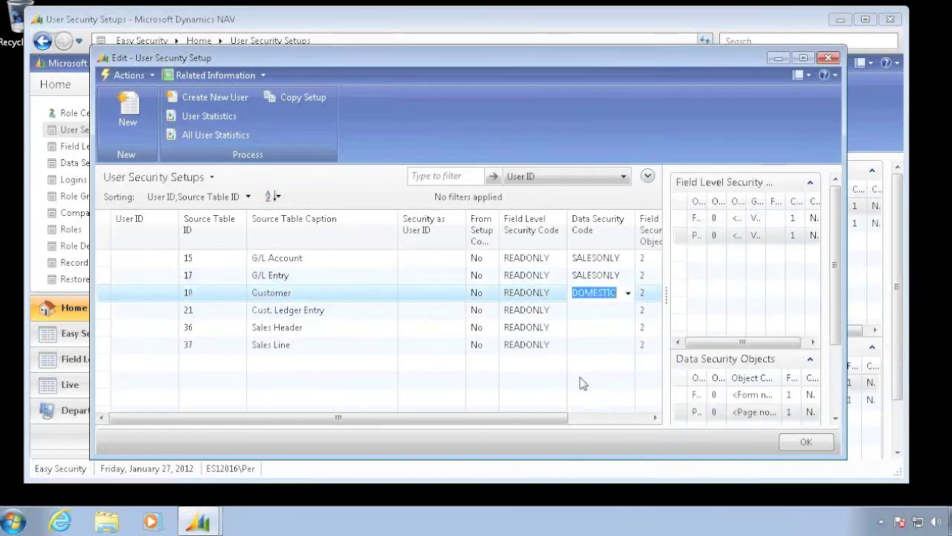
pyautogui.press('Down')
pyautogui.press('Down')
pyautogui.press('Down')
pyautogui.press('Up')
pyautogui.press('Up')
pyautogui.press('Up')
pyautogui.press('Up')
pyautogui.hotkey('shift', 'Tab')
pyautogui.hotkey('shift', 'Tab')
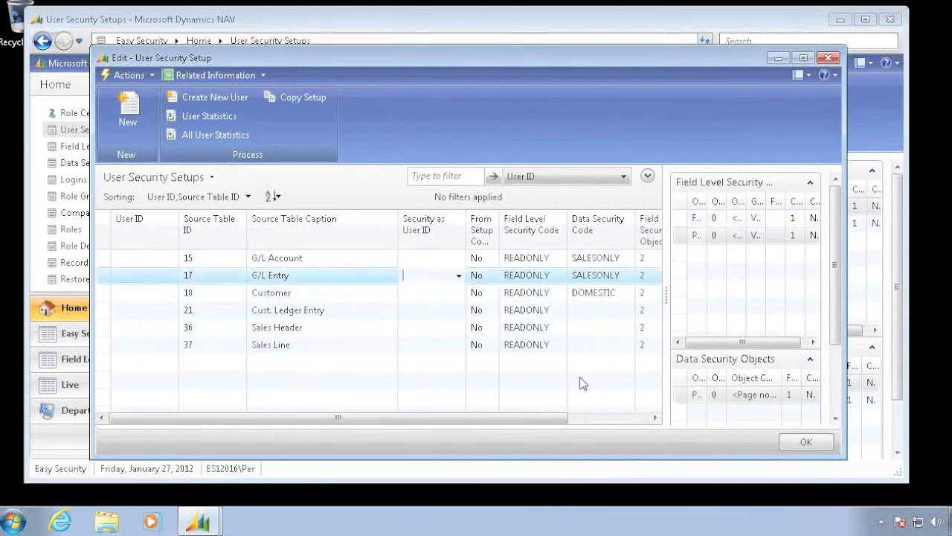
pyautogui.press('Down')
pyautogui.press('Down')
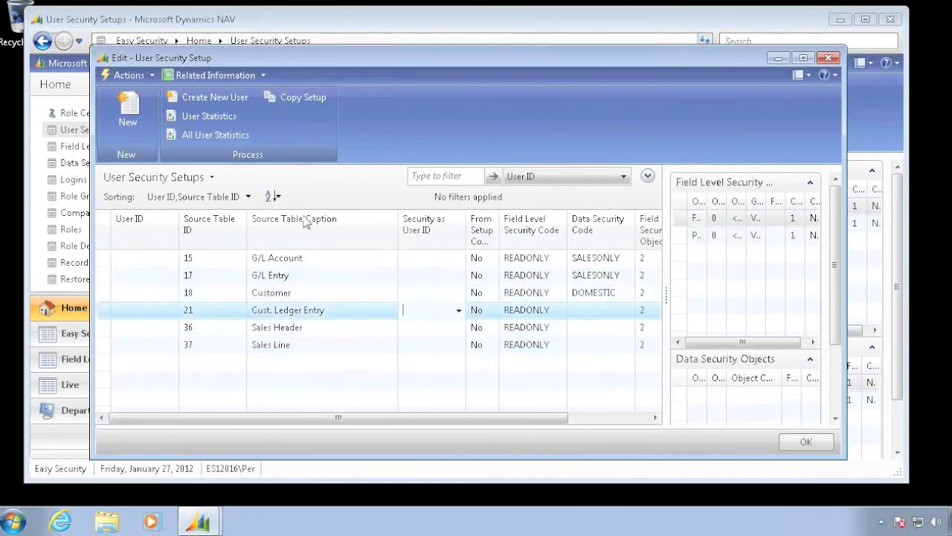
pyautogui.press('Escape')
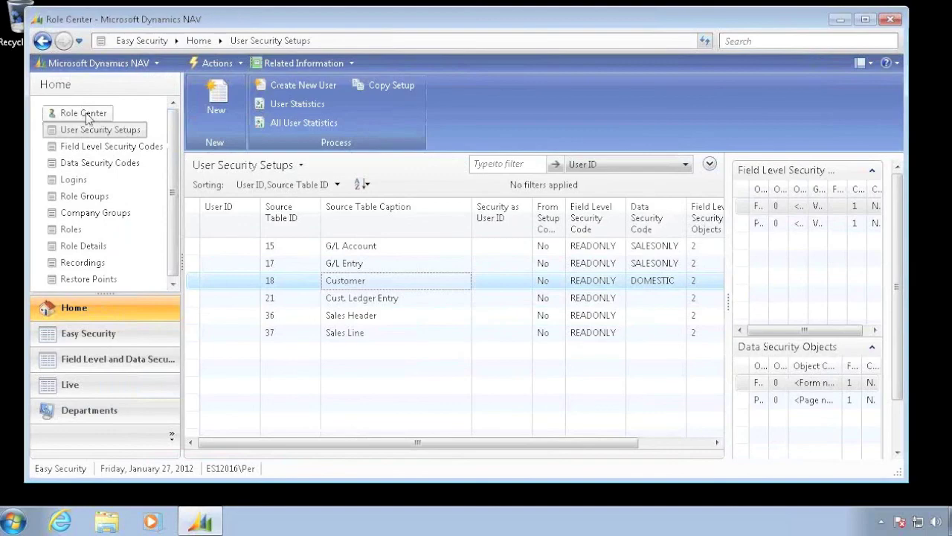
# Step: Copy the updated user security setup to the connected companies from the Field Level and Data Security Setup, and close the setup
pyautogui.click(82, 113)
pyautogui.click(215, 62)
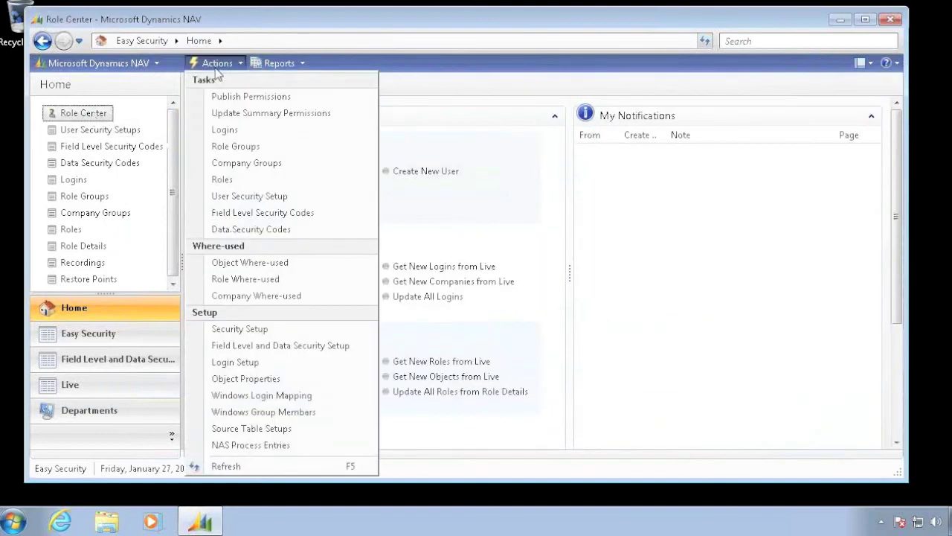
pyautogui.click(272, 347)
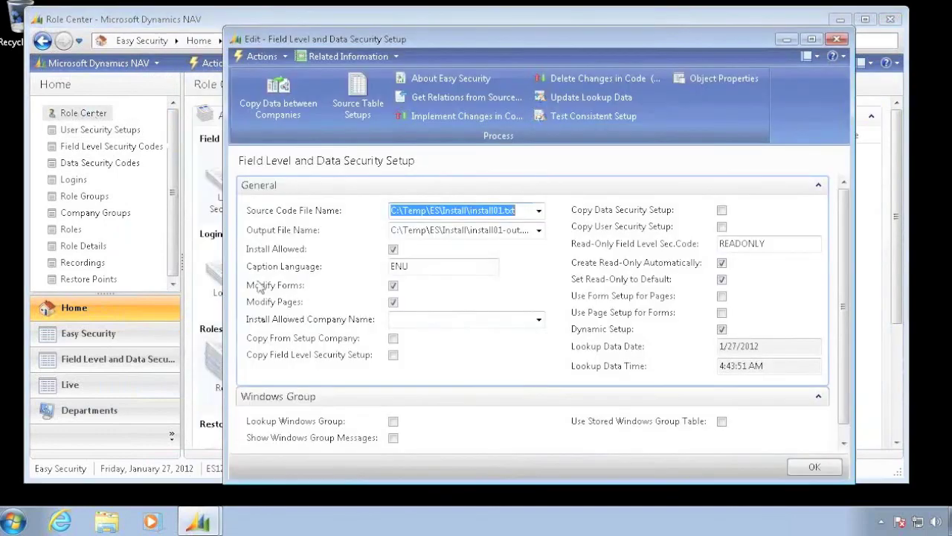
pyautogui.click(273, 98)
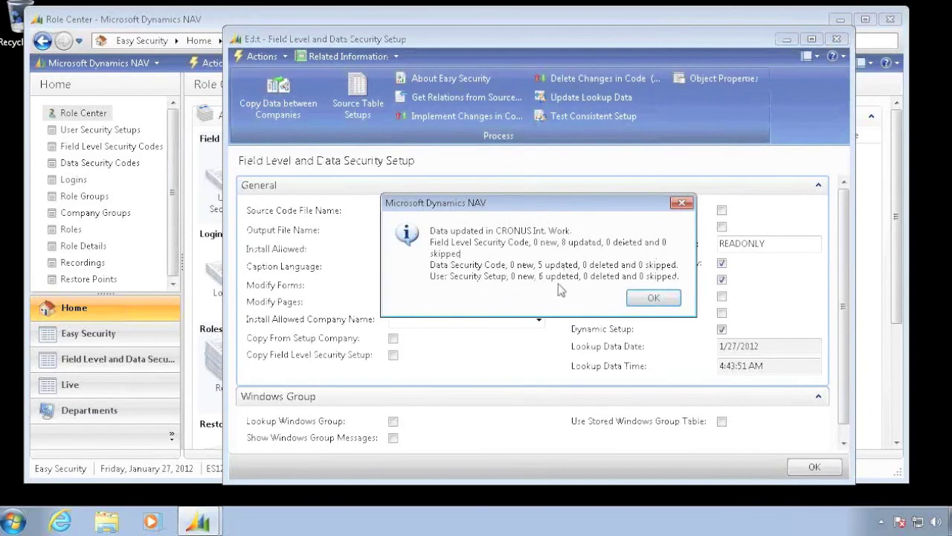
pyautogui.click(654, 299)
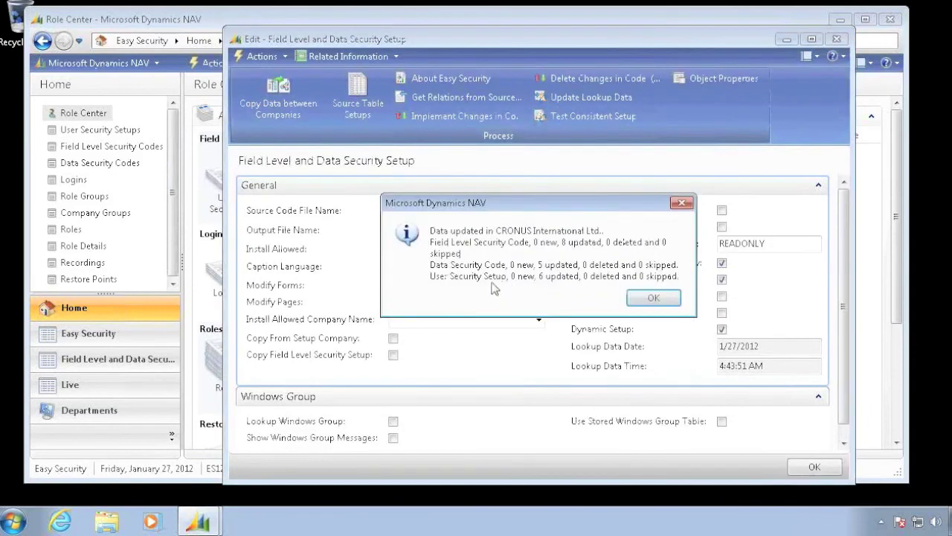
pyautogui.click(651, 298)
pyautogui.press('Escape')
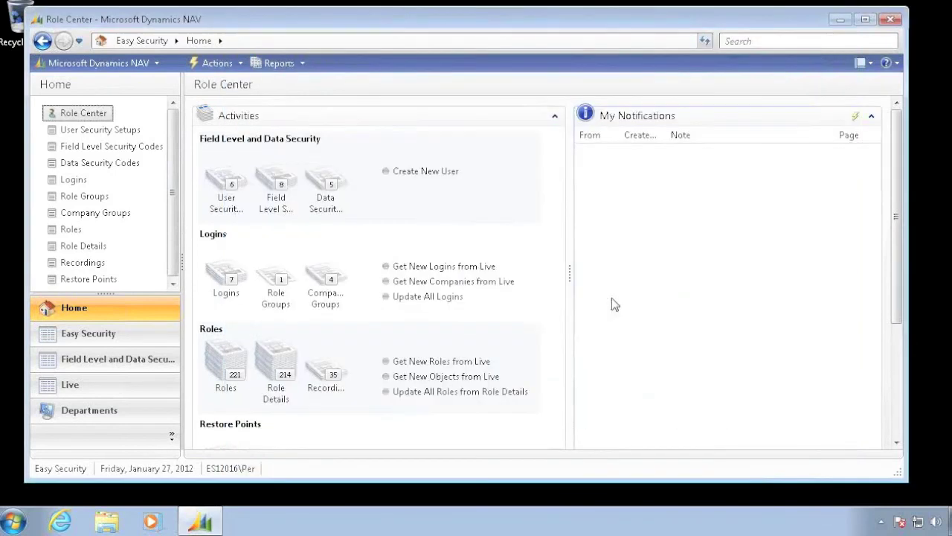